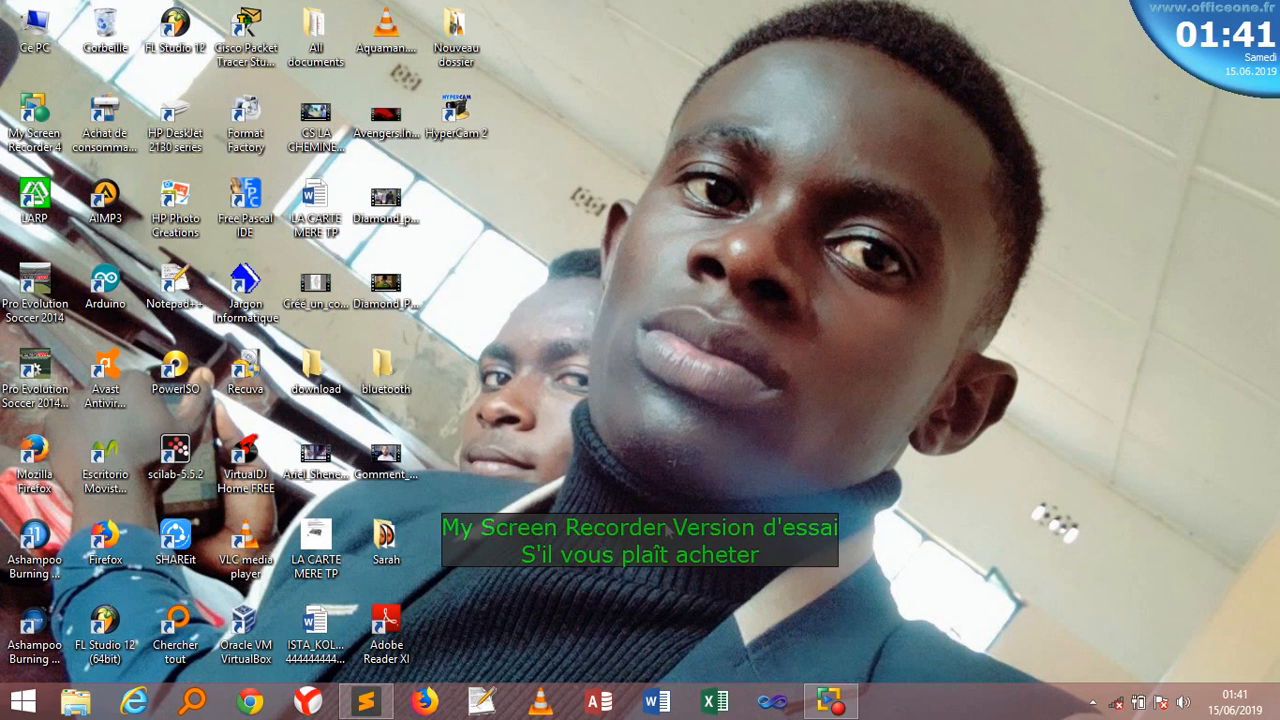
- Launch Access, start a blank desktop database named 'arsel', and decline replacing the existing file
{"action": "left_click", "coordinate": [597, 703]}
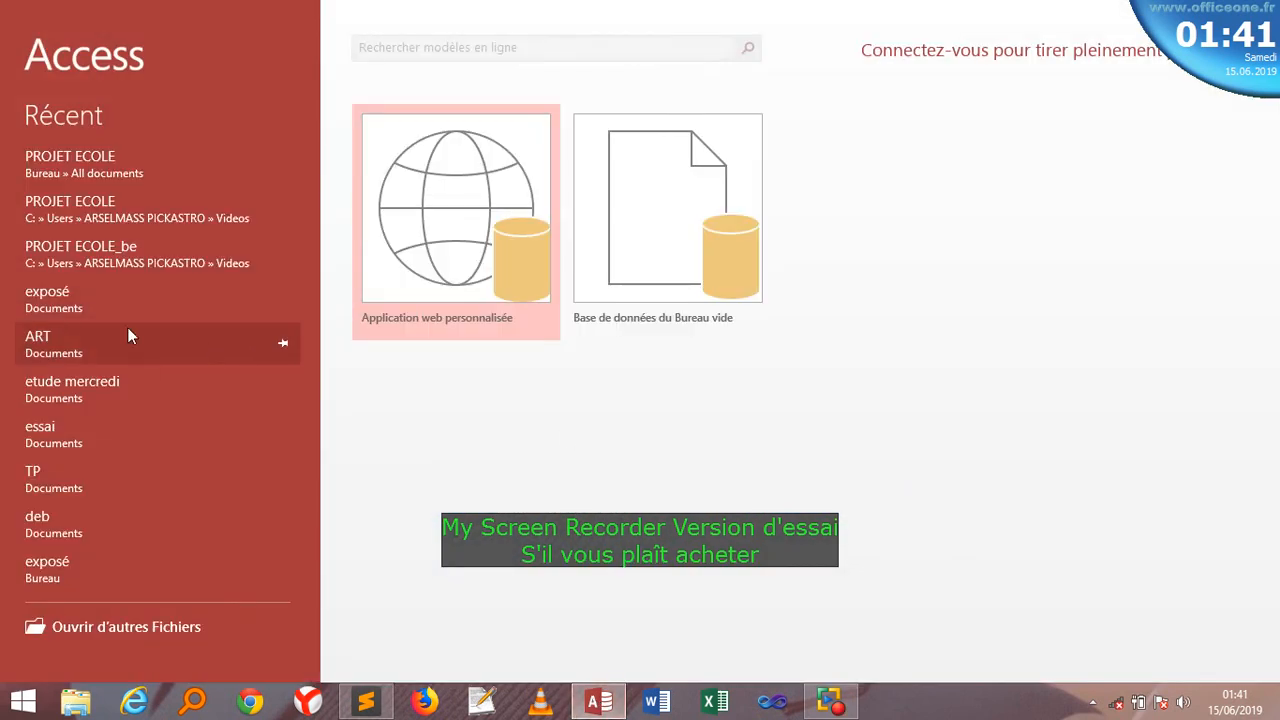
{"action": "left_click", "coordinate": [651, 232]}
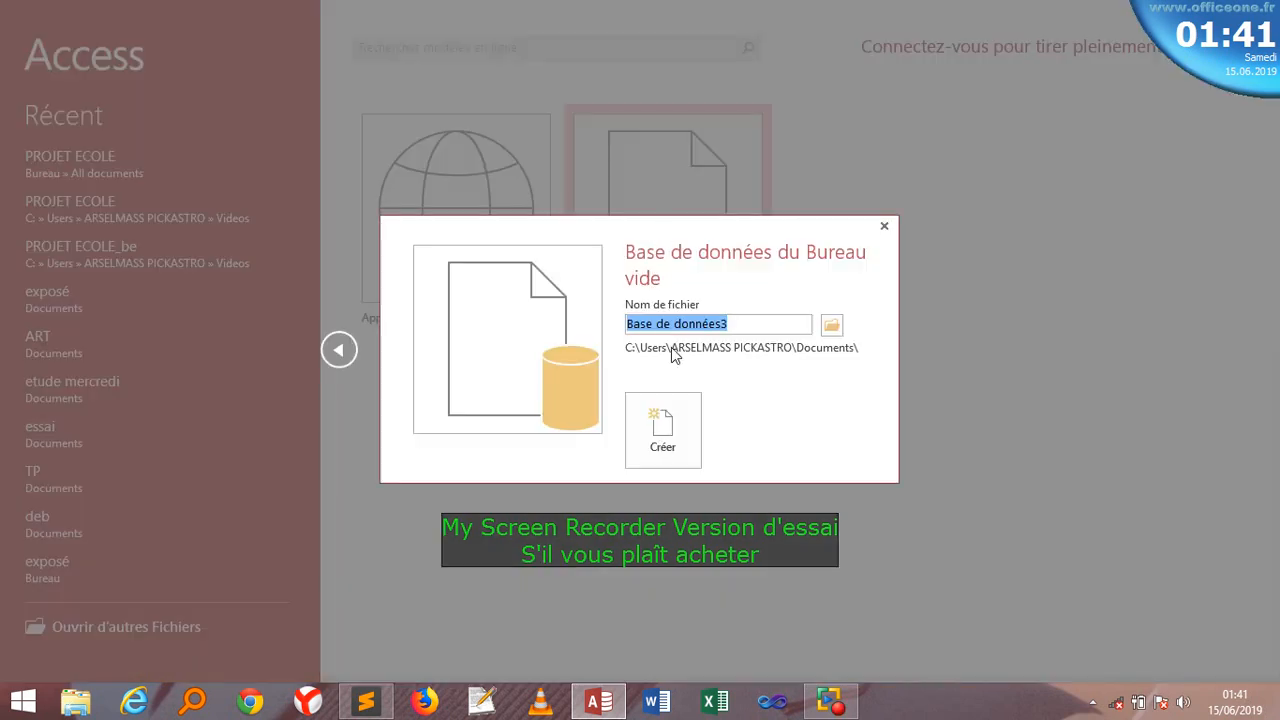
{"action": "type", "text": "arse"}
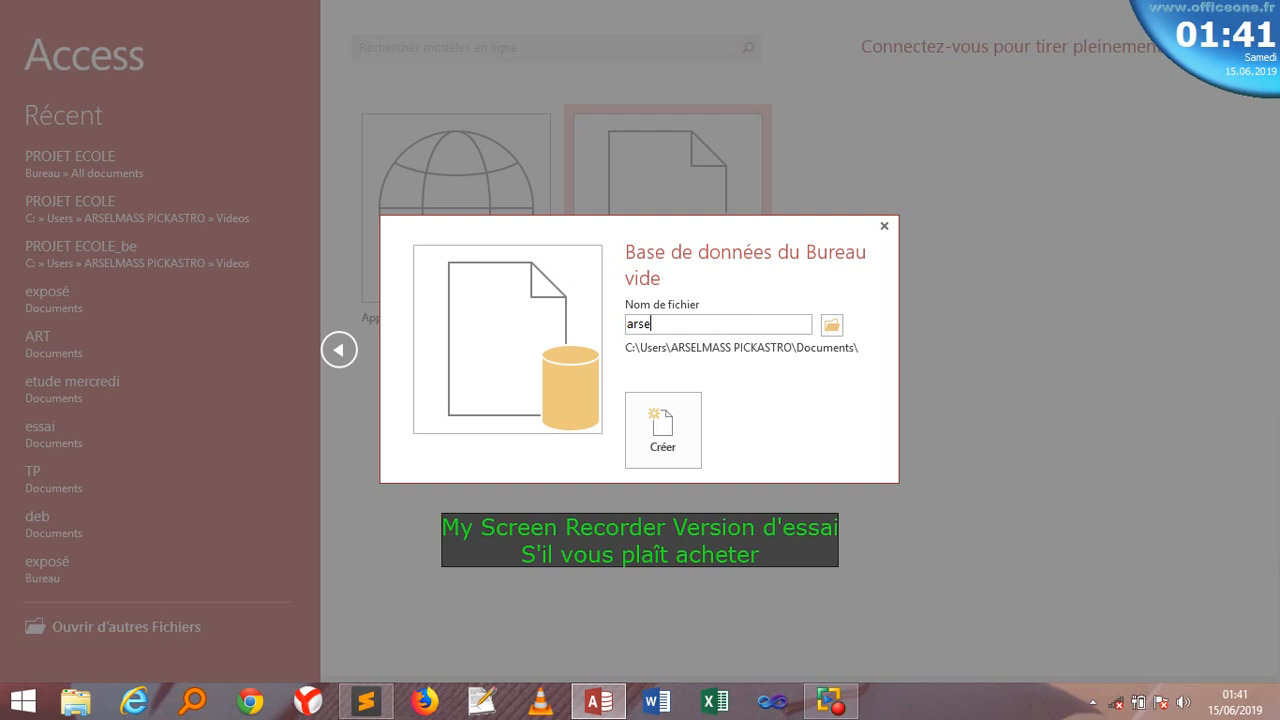
{"action": "type", "text": "l"}
{"action": "left_click", "coordinate": [682, 462]}
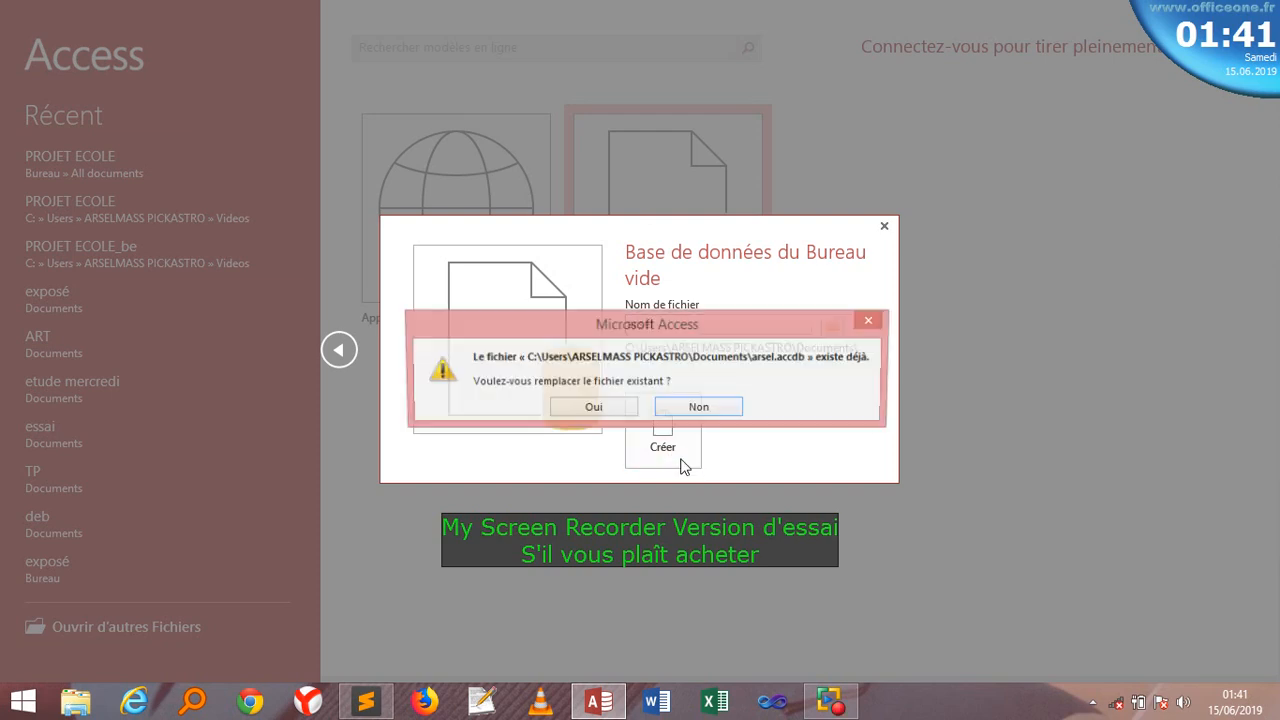
{"action": "left_click", "coordinate": [699, 408]}
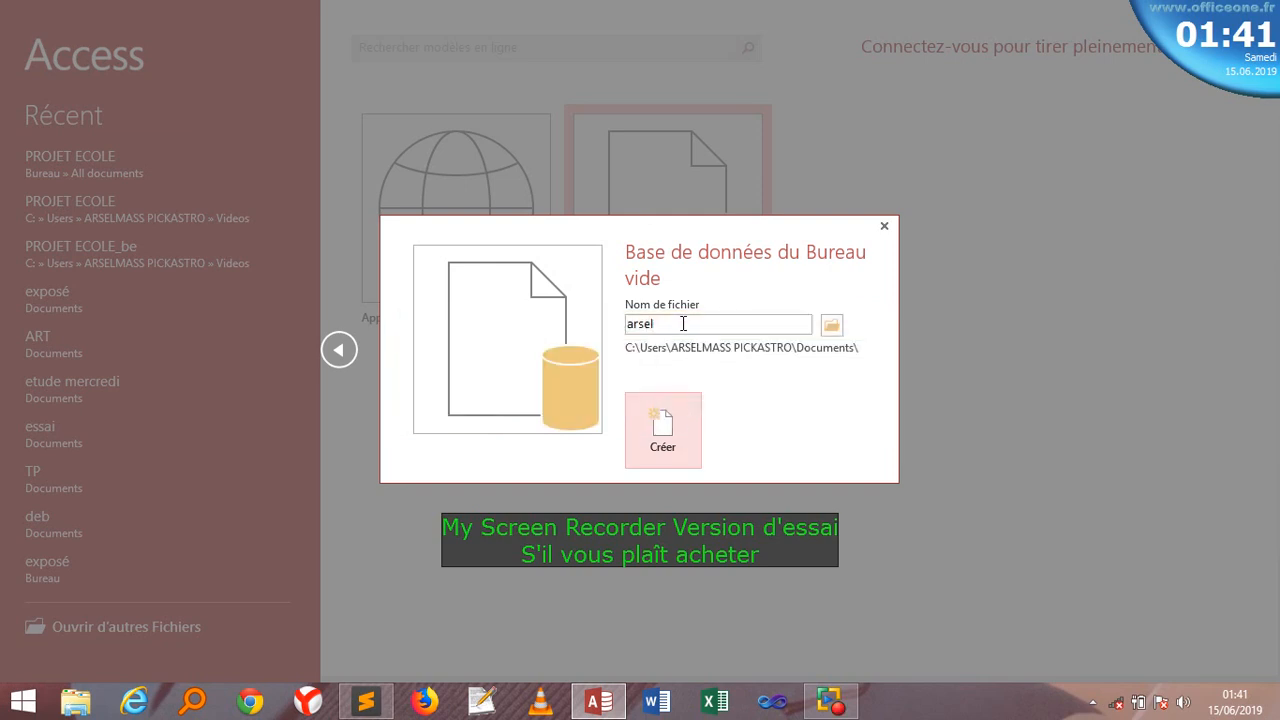
- Lengthen the file name to 'arselmass', retry creating, and decline replacing the existing file again
{"action": "left_click", "coordinate": [680, 323]}
{"action": "left_click", "coordinate": [680, 323]}
{"action": "type", "text": "mass"}
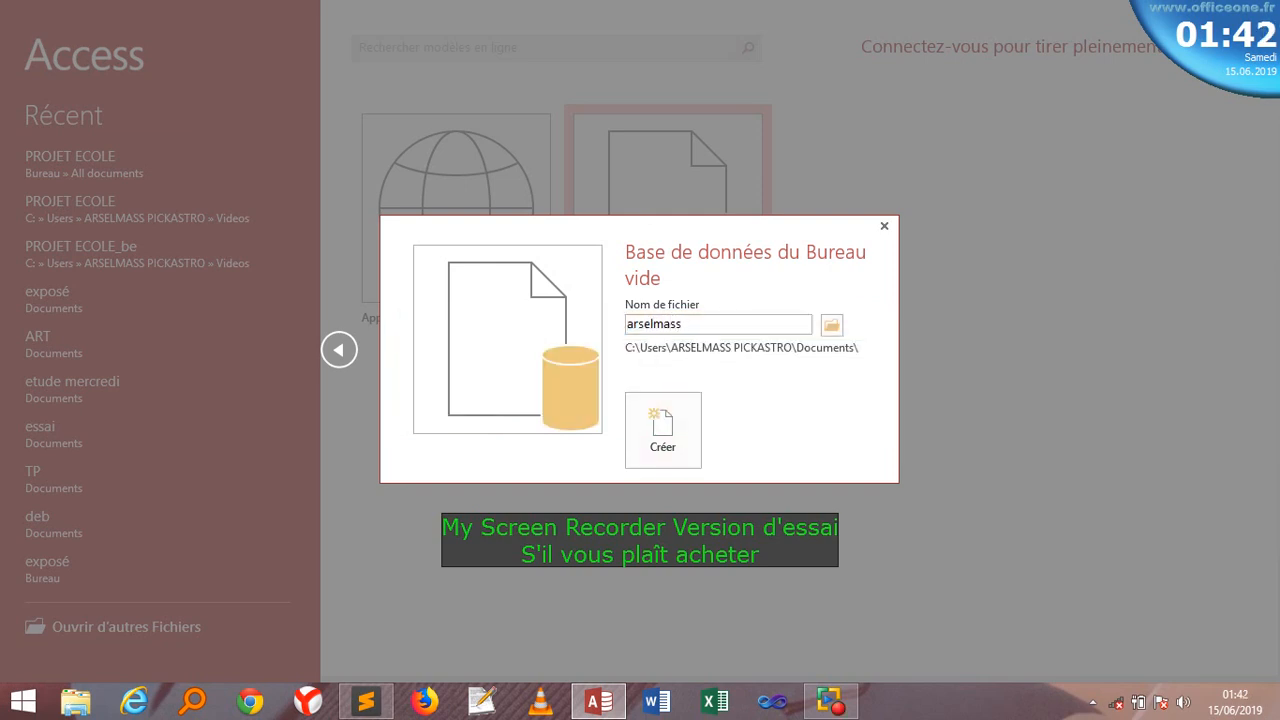
{"action": "left_click", "coordinate": [669, 410]}
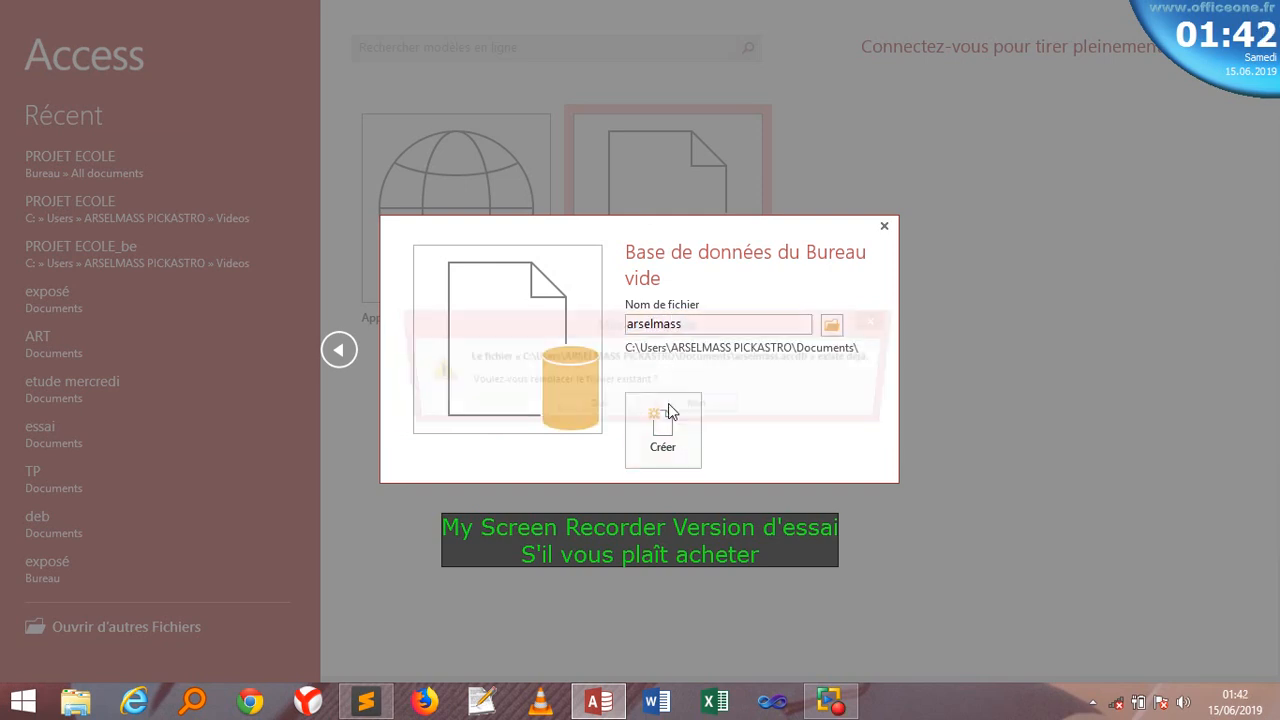
{"action": "left_click", "coordinate": [699, 407]}
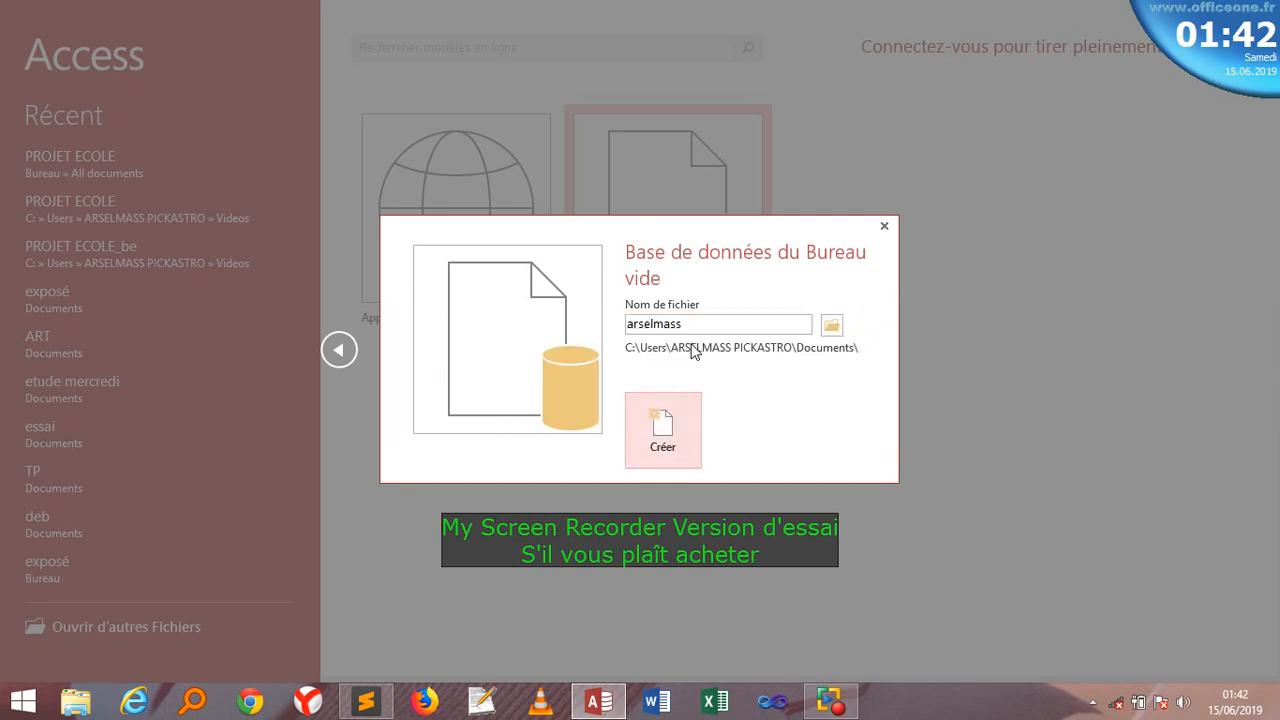
{"action": "left_click", "coordinate": [693, 325]}
{"action": "left_click", "coordinate": [693, 325]}
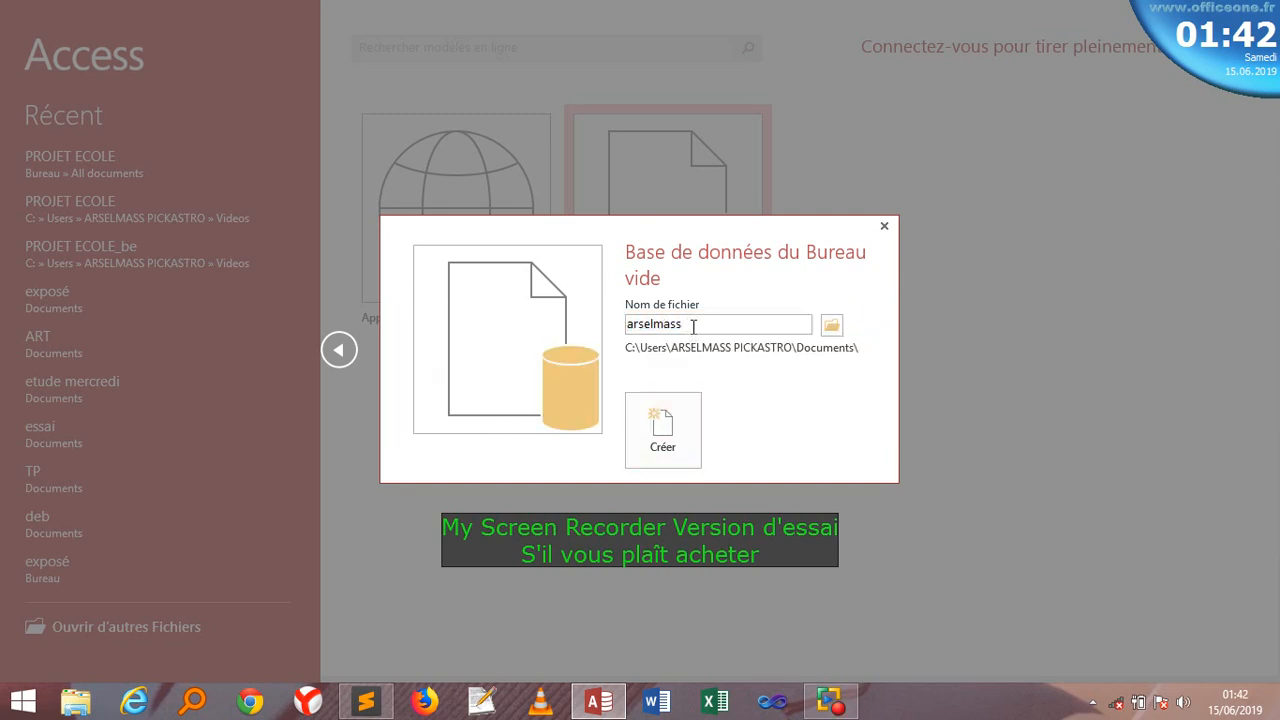
- Finish the file name and create the blank database arselmassa.accdb with its empty Table1
{"action": "type", "text": "1"}
{"action": "left_click", "coordinate": [665, 412]}
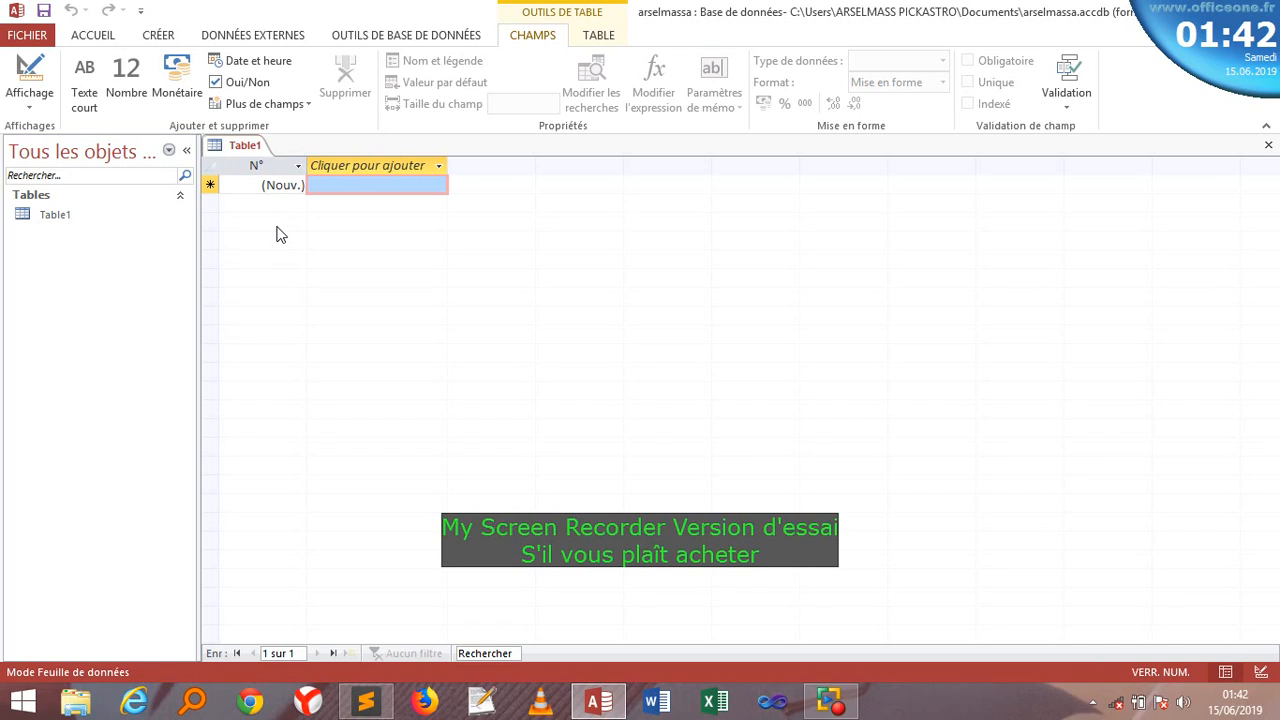
- Switch Table1 to design view, saving it under the name 'inscription'
{"action": "right_click", "coordinate": [223, 146]}
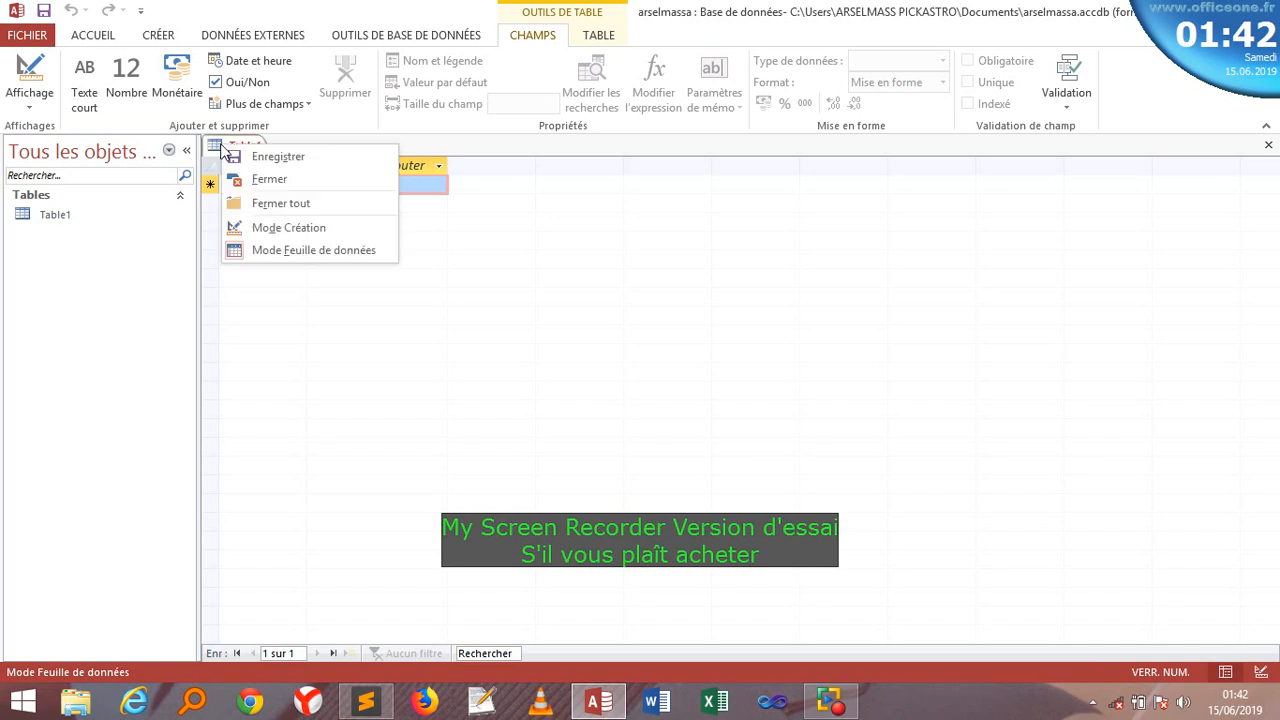
{"action": "left_click", "coordinate": [276, 228]}
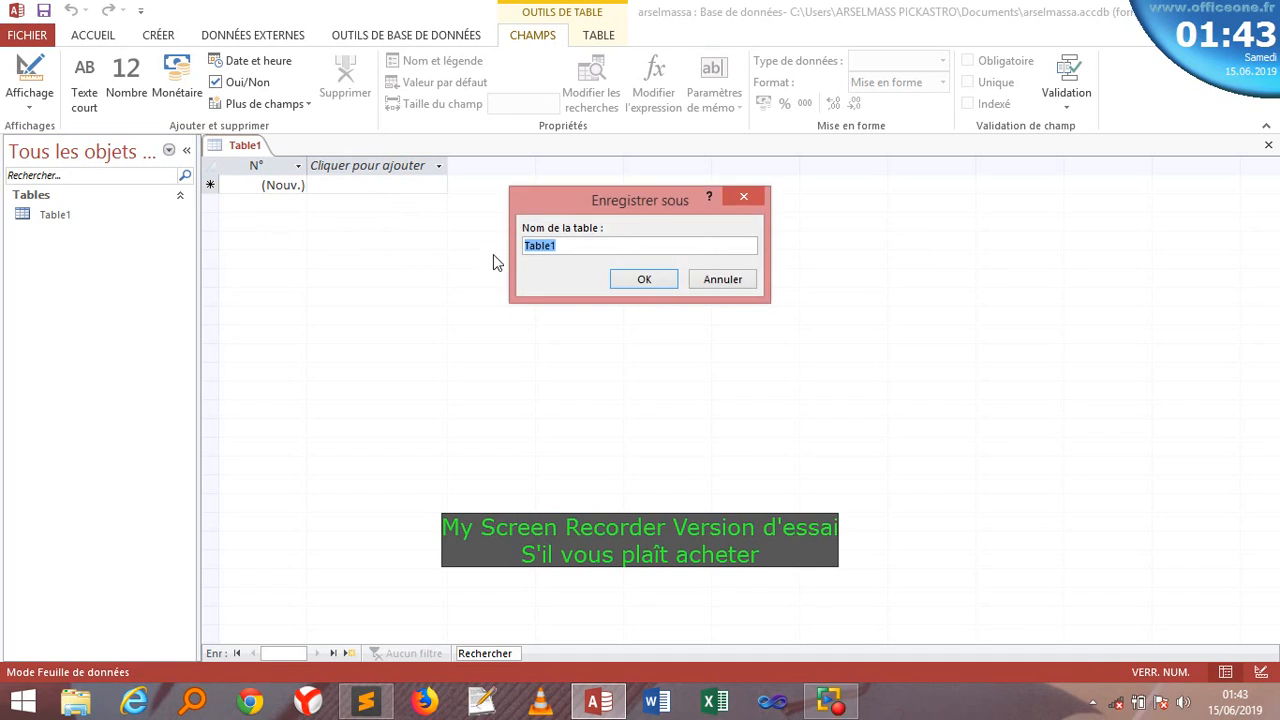
{"action": "type", "text": "arsel"}
{"action": "key", "text": "BackSpace"}
{"action": "key", "text": "BackSpace"}
{"action": "key", "text": "BackSpace"}
{"action": "key", "text": "BackSpace"}
{"action": "key", "text": "BackSpace"}
{"action": "type", "text": "inscription"}
{"action": "left_click", "coordinate": [646, 284]}
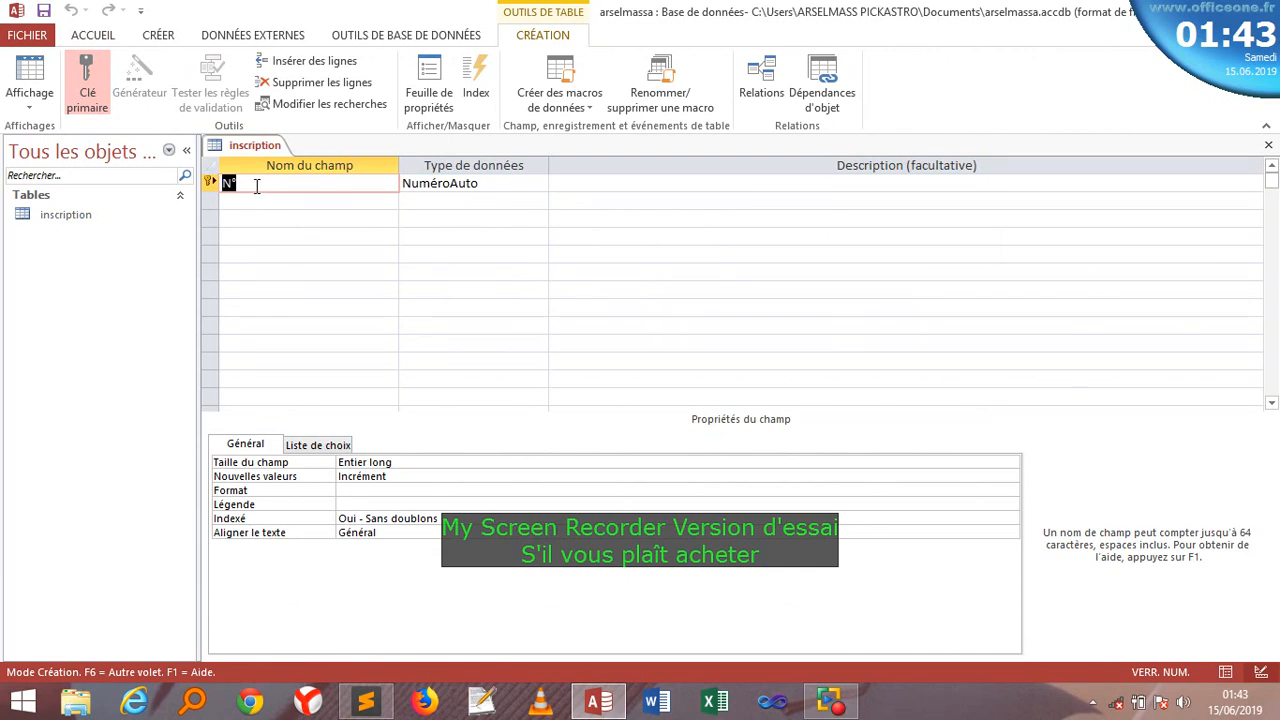
- Rename the first field N° to 'Num eleve' and set its type to Numérique
{"action": "left_click", "coordinate": [257, 186]}
{"action": "key", "text": "BackSpace"}
{"action": "type", "text": "um eleve"}
{"action": "left_click", "coordinate": [484, 183]}
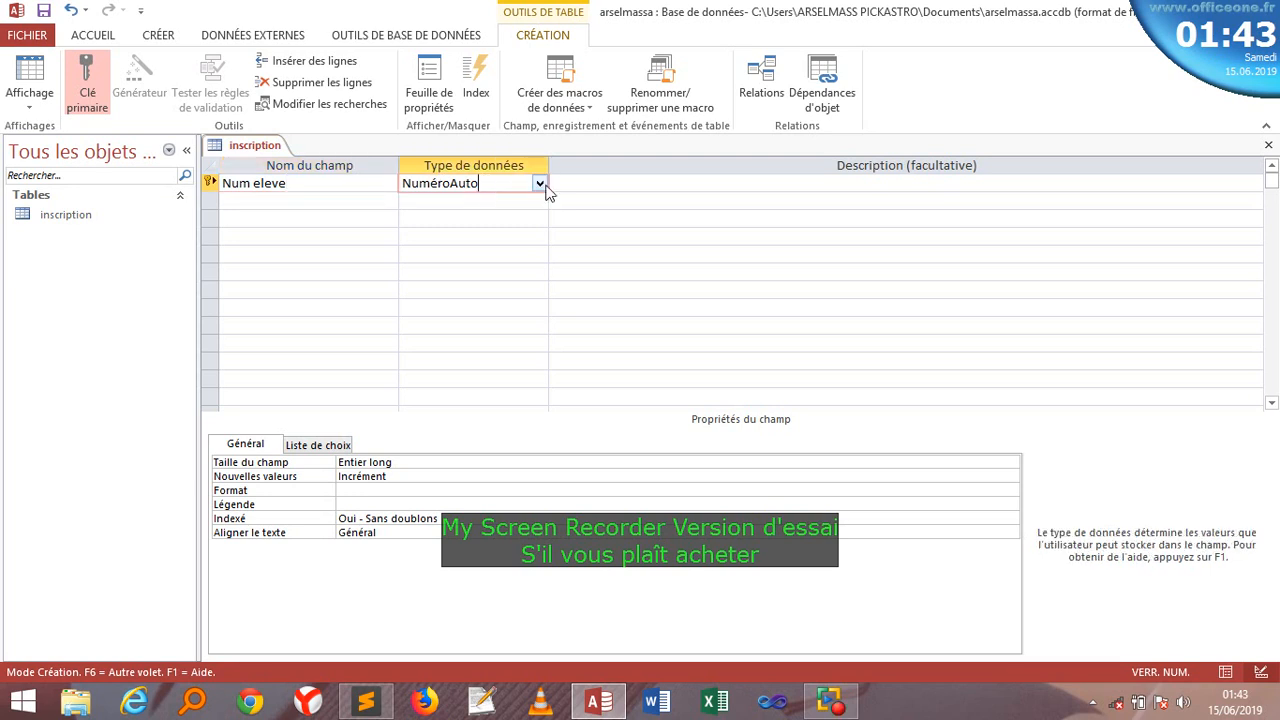
{"action": "left_click", "coordinate": [539, 184]}
{"action": "left_click", "coordinate": [455, 237]}
- Name the second field 'Nom eleve', reusing the copied word 'eleve'
{"action": "left_click", "coordinate": [307, 201]}
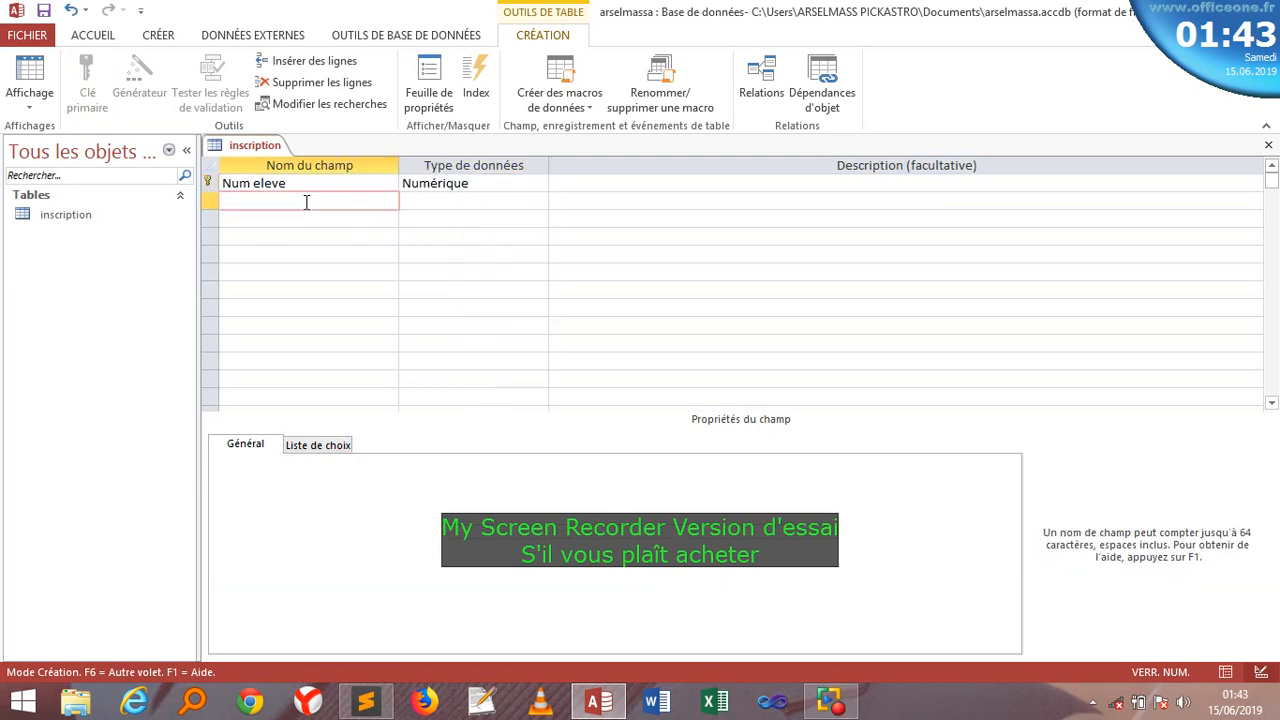
{"action": "key", "text": "Caps_Lock"}
{"action": "type", "text": "NOM"}
{"action": "key", "text": "BackSpace"}
{"action": "key", "text": "BackSpace"}
{"action": "key", "text": "Caps_Lock"}
{"action": "type", "text": "on"}
{"action": "type", "text": "m"}
{"action": "left_click_drag", "start_coordinate": [291, 183], "coordinate": [255, 190]}
{"action": "key", "text": "ctrl+c"}
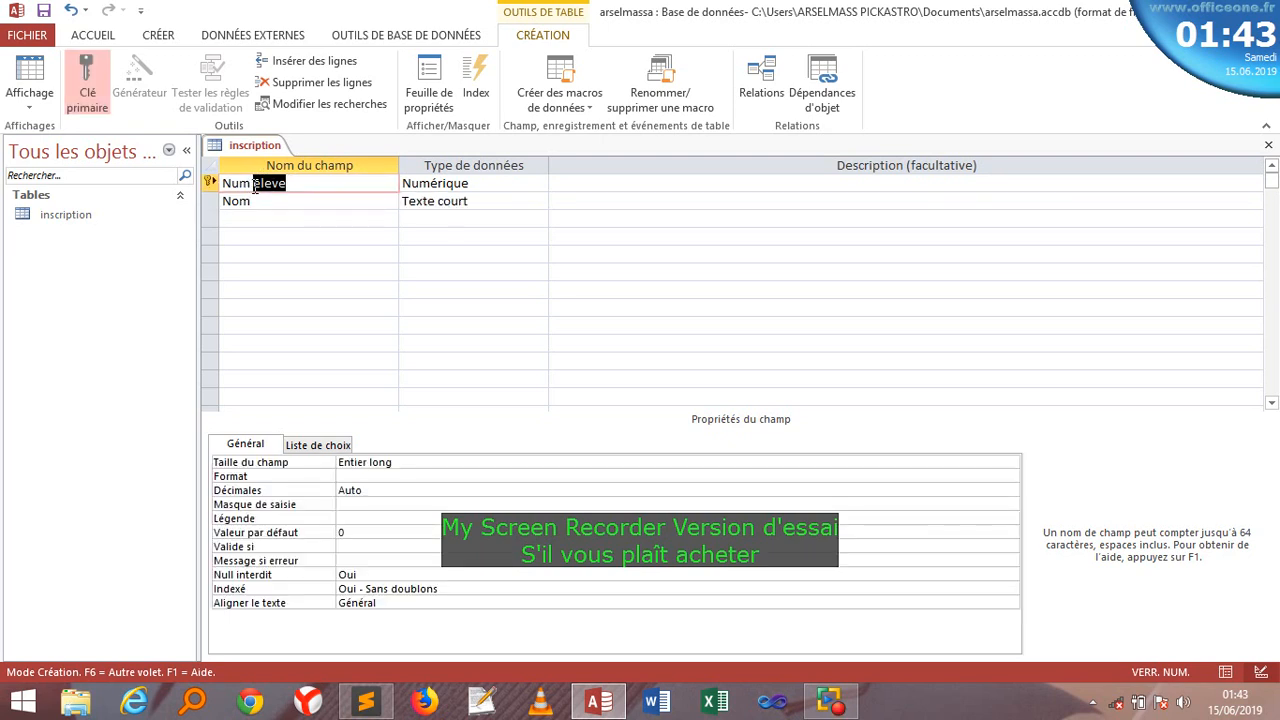
{"action": "left_click", "coordinate": [256, 200]}
{"action": "key", "text": "ctrl+v"}
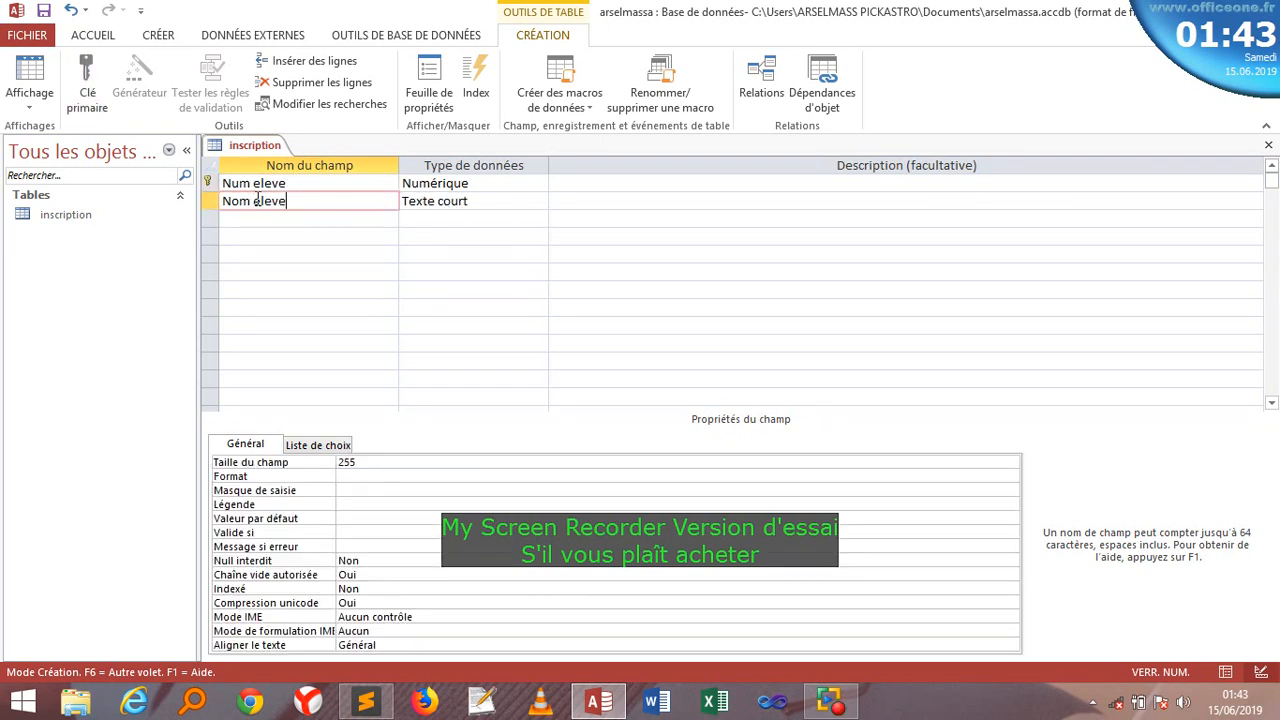
- Name the third field 'post nom eleve'
{"action": "left_click", "coordinate": [246, 218]}
{"action": "type", "text": "p"}
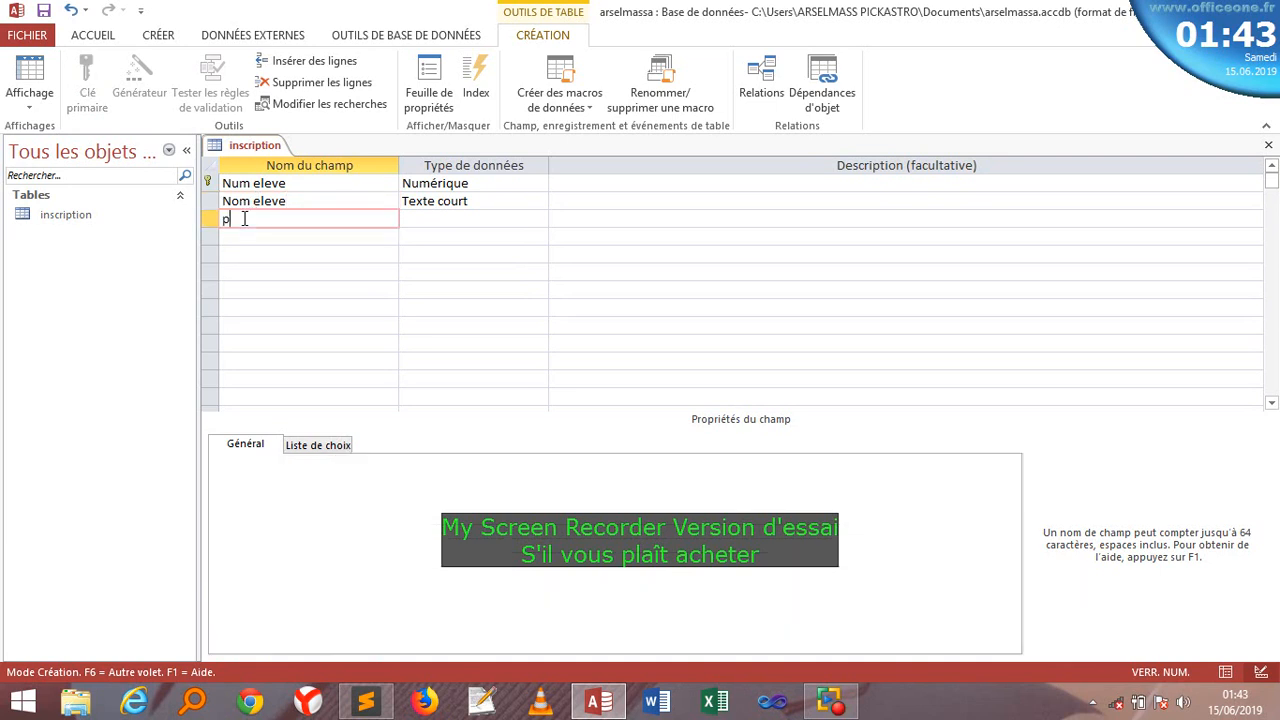
{"action": "type", "text": "ost"}
{"action": "key", "text": "ctrl+v"}
{"action": "left_click", "coordinate": [251, 218]}
{"action": "type", "text": "nom"}
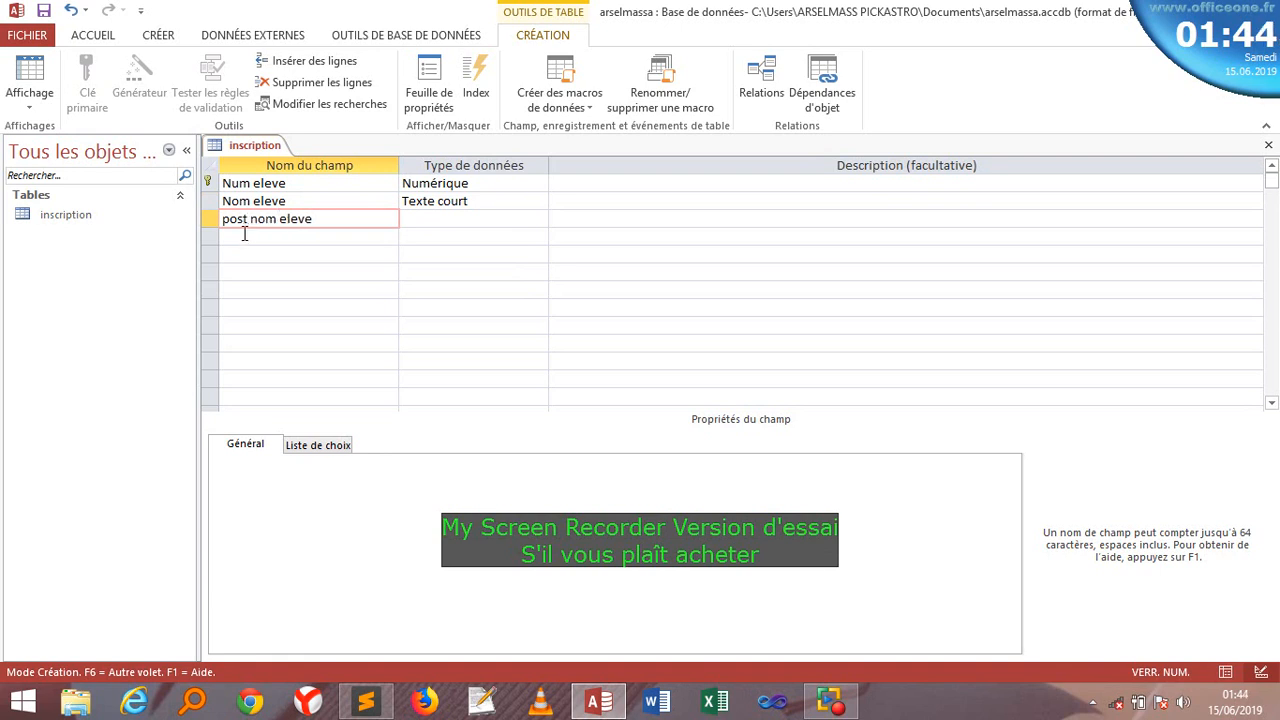
- Name the fourth field 'prenom eleve' and type 'date' as the fifth field
{"action": "left_click", "coordinate": [242, 237]}
{"action": "type", "text": "p"}
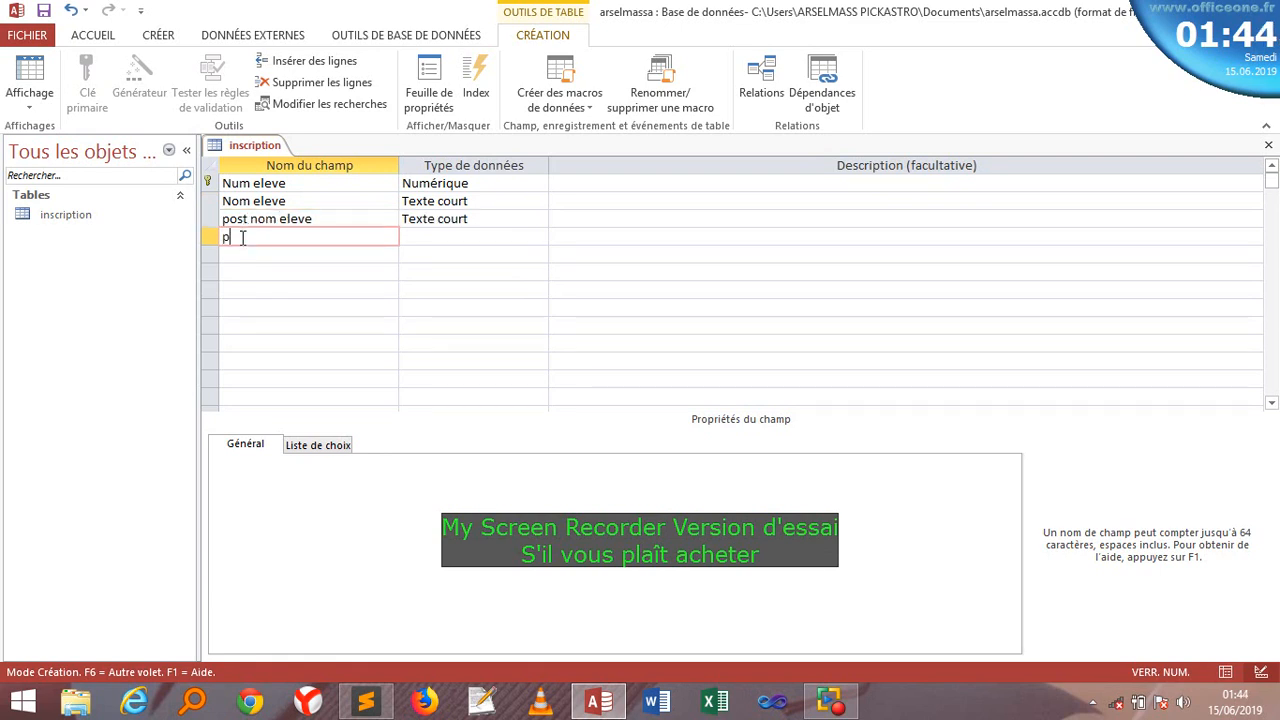
{"action": "type", "text": "re eleve"}
{"action": "left_click", "coordinate": [242, 238]}
{"action": "type", "text": "nom"}
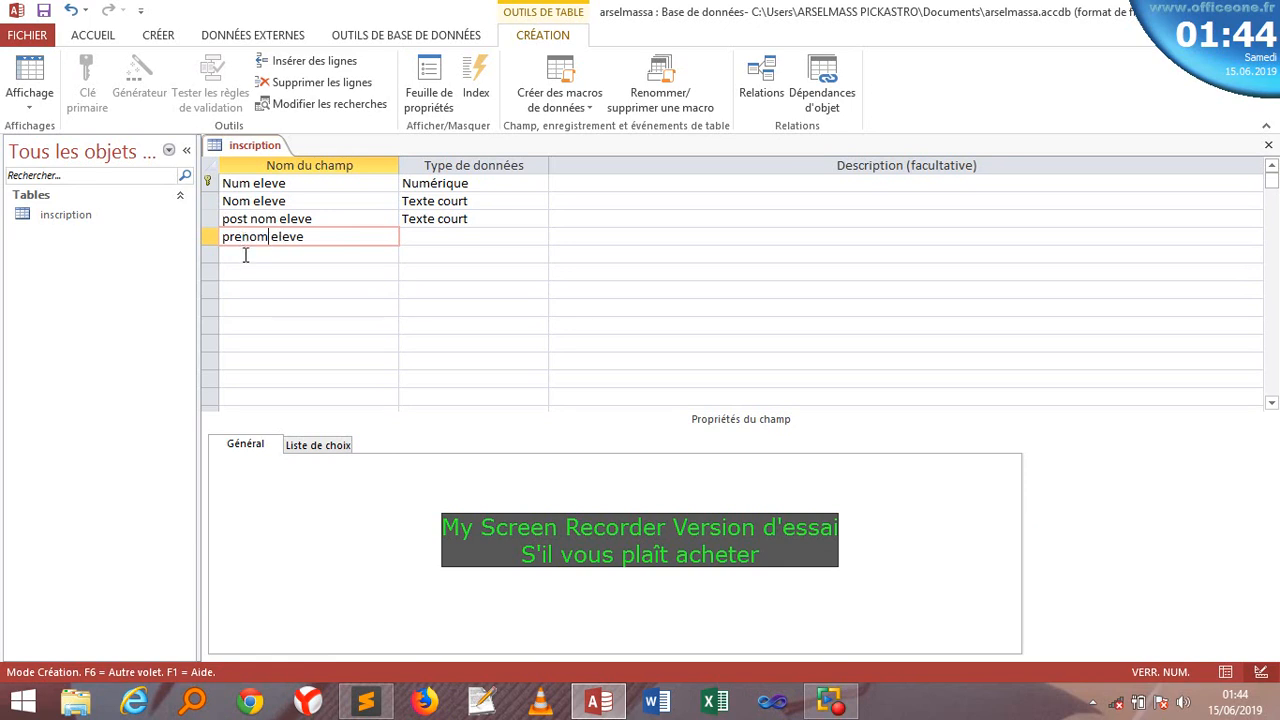
{"action": "left_click", "coordinate": [245, 255]}
{"action": "type", "text": "date"}
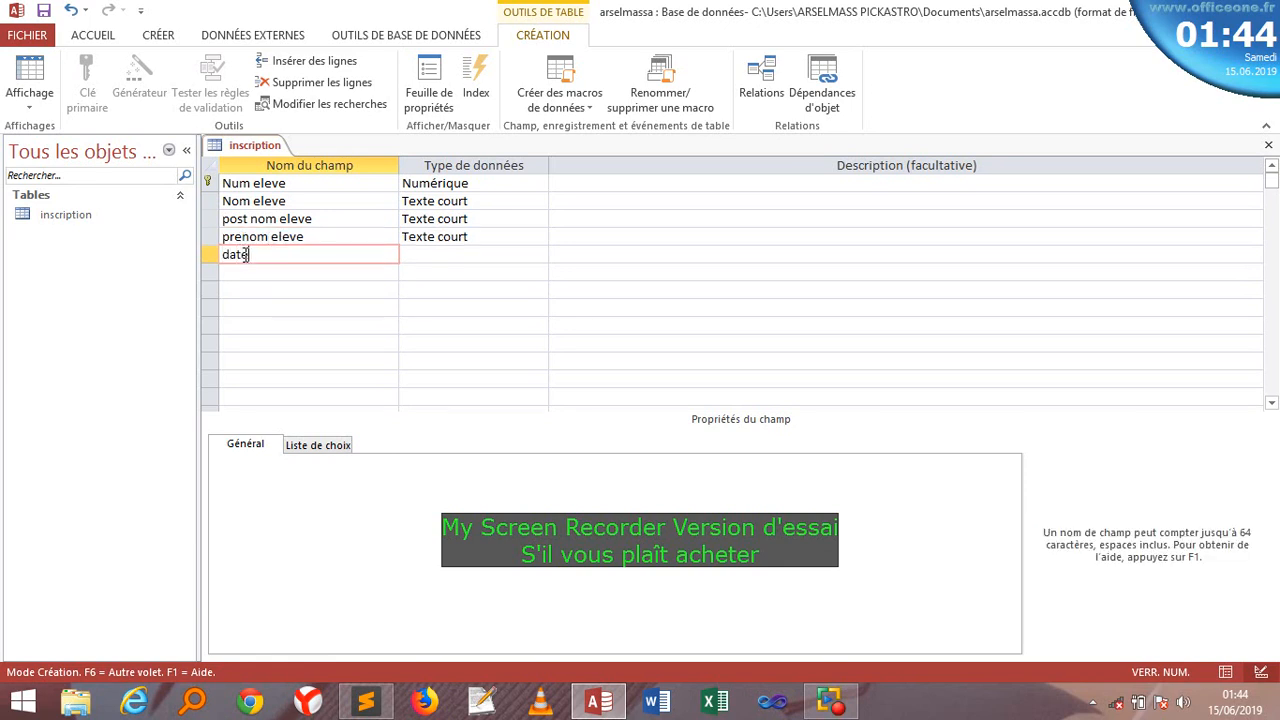
- Dismiss the reserved-word warning and rename the date field to 'date de naissance'
{"action": "left_click", "coordinate": [428, 254]}
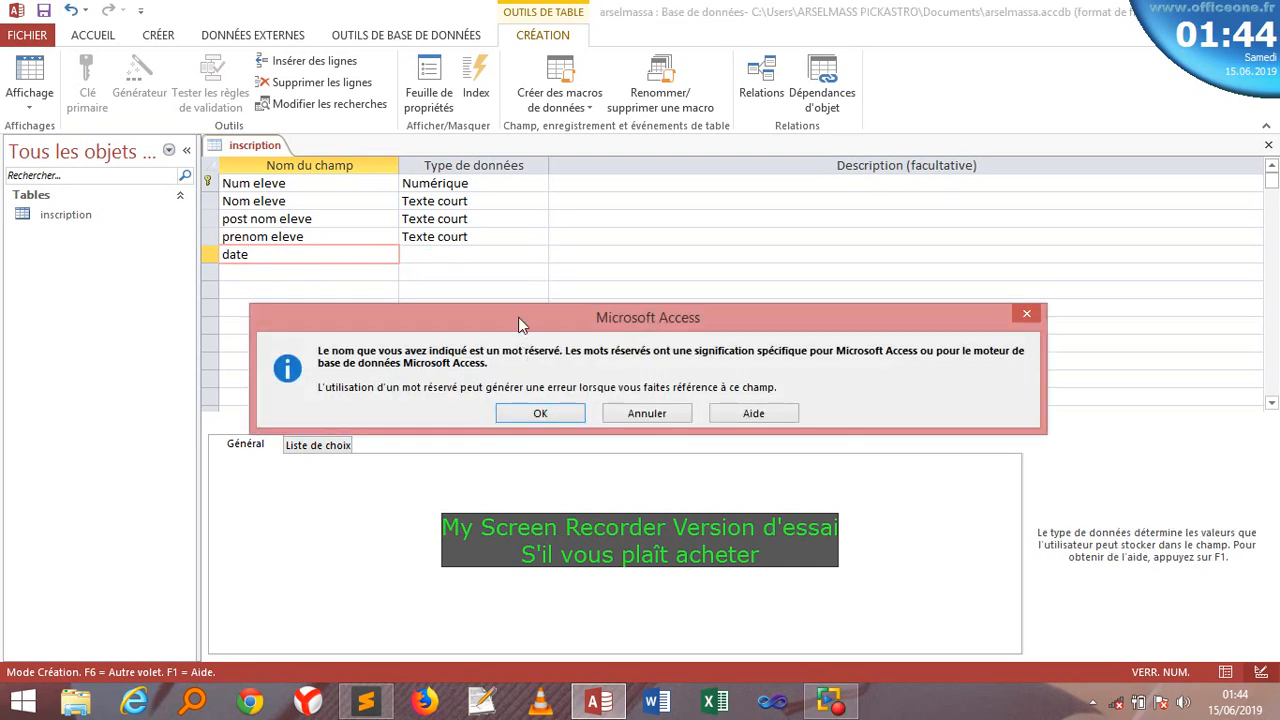
{"action": "left_click", "coordinate": [545, 413]}
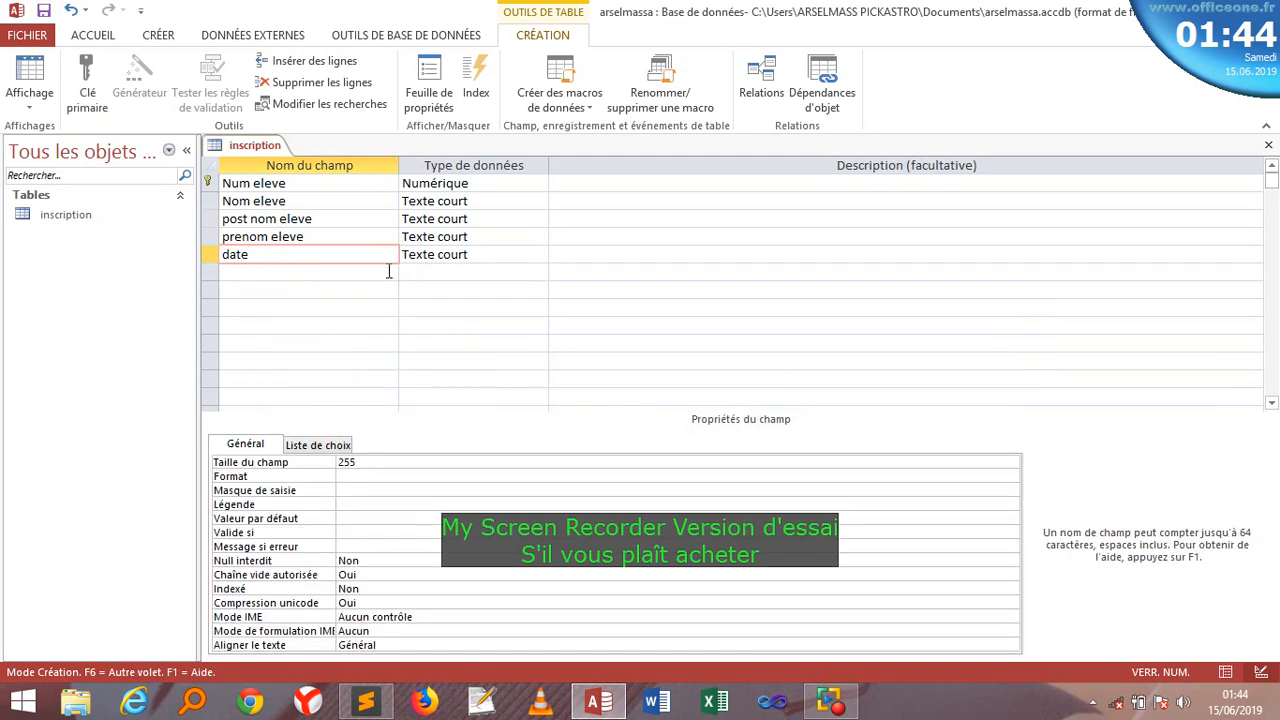
{"action": "left_click", "coordinate": [543, 412]}
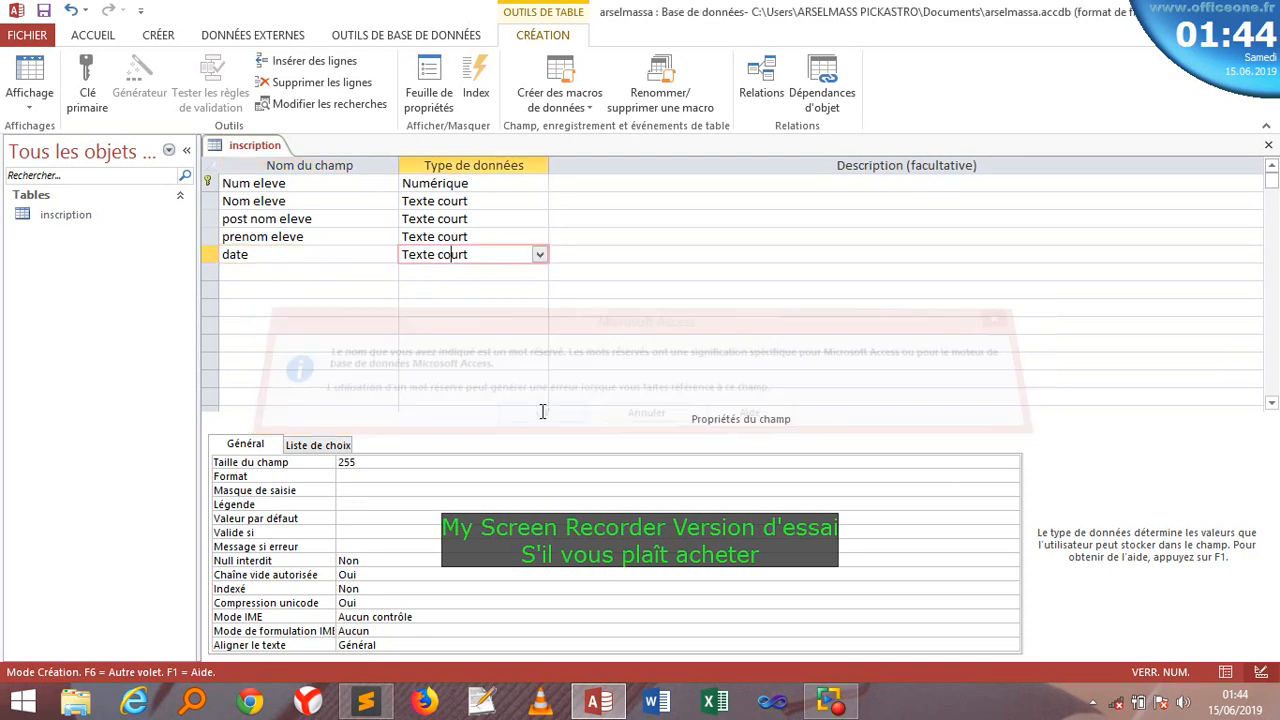
{"action": "left_click", "coordinate": [289, 259]}
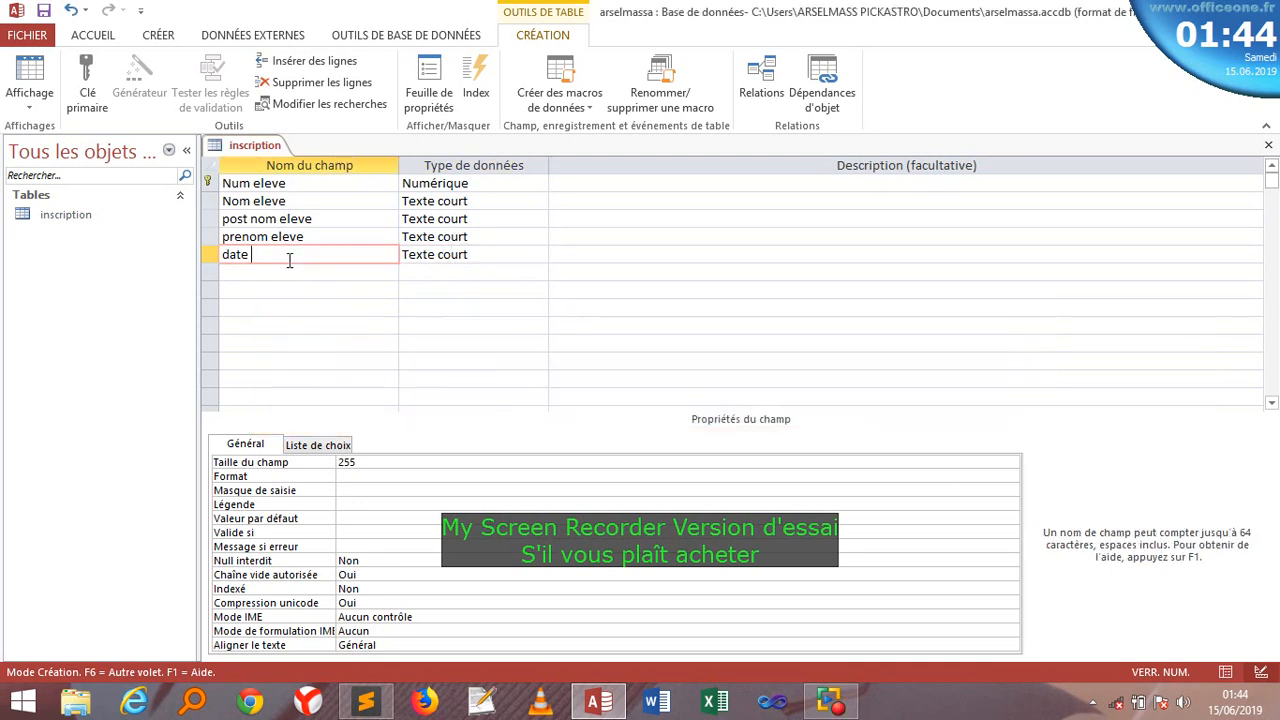
{"action": "type", "text": "de naissance"}
- Set the date de naissance field's type to Date/Heure
{"action": "left_click", "coordinate": [516, 254]}
{"action": "left_click", "coordinate": [538, 257]}
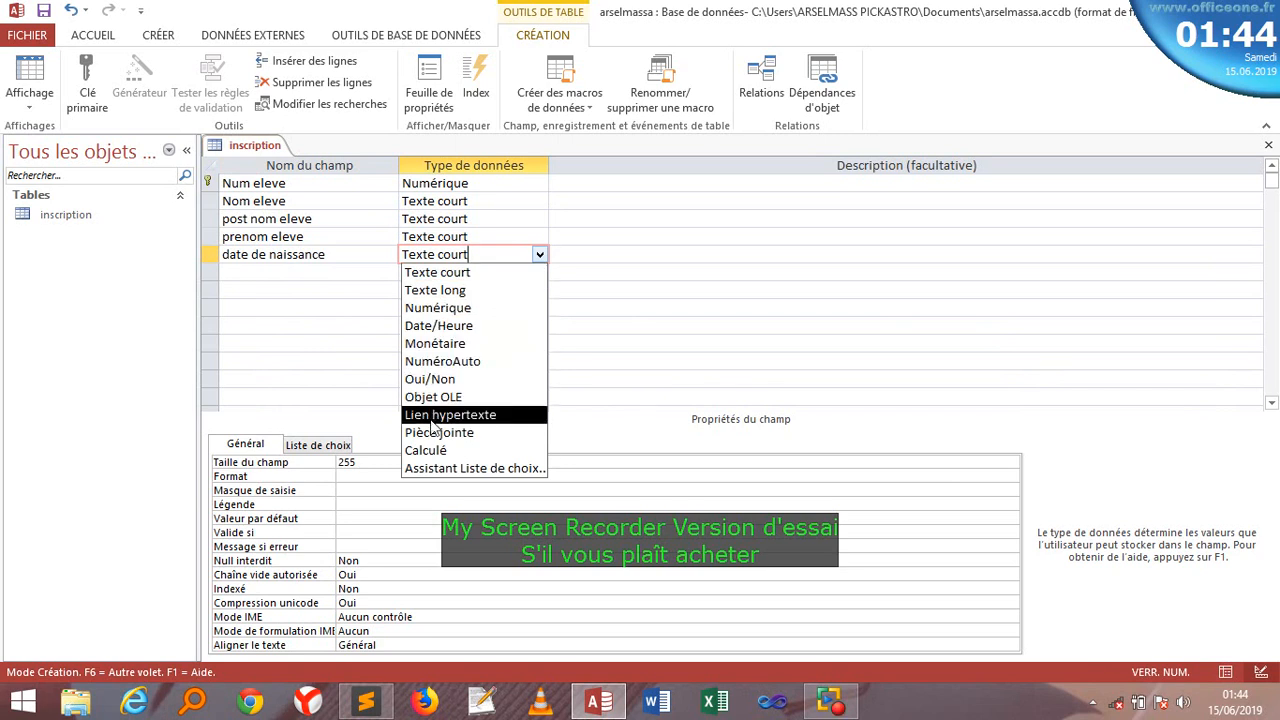
{"action": "left_click", "coordinate": [441, 325]}
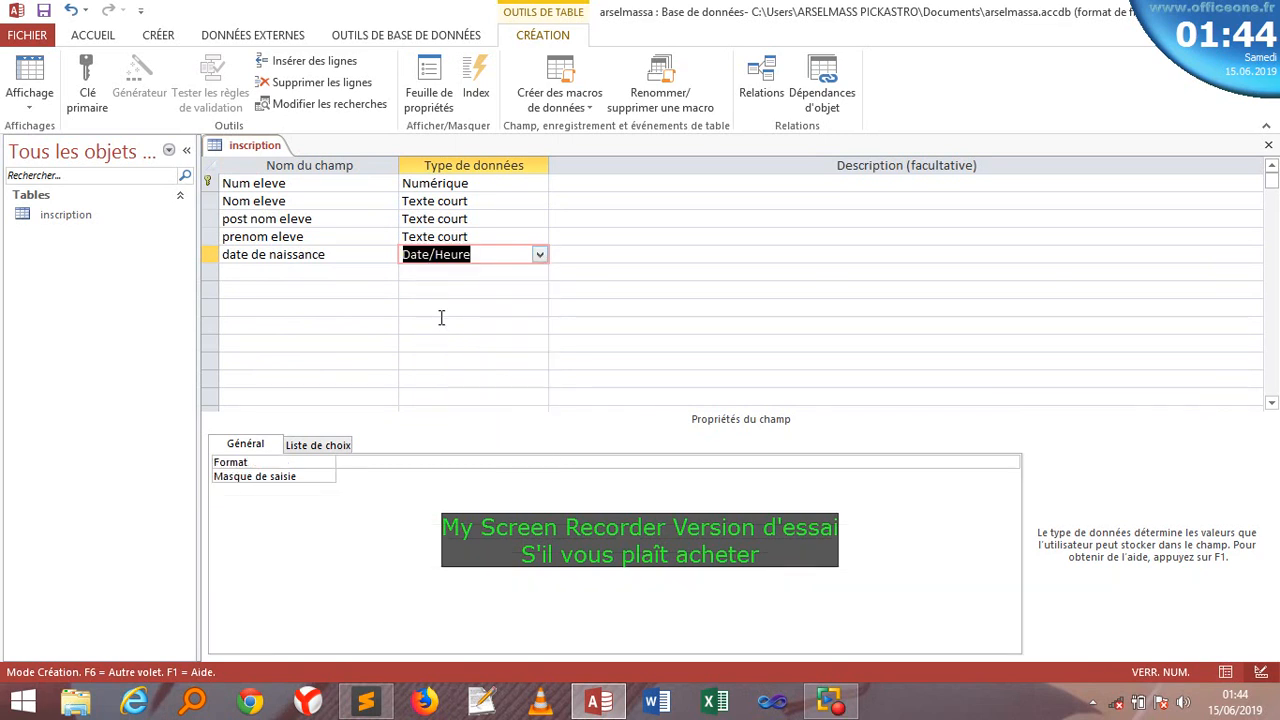
{"action": "left_click", "coordinate": [334, 271]}
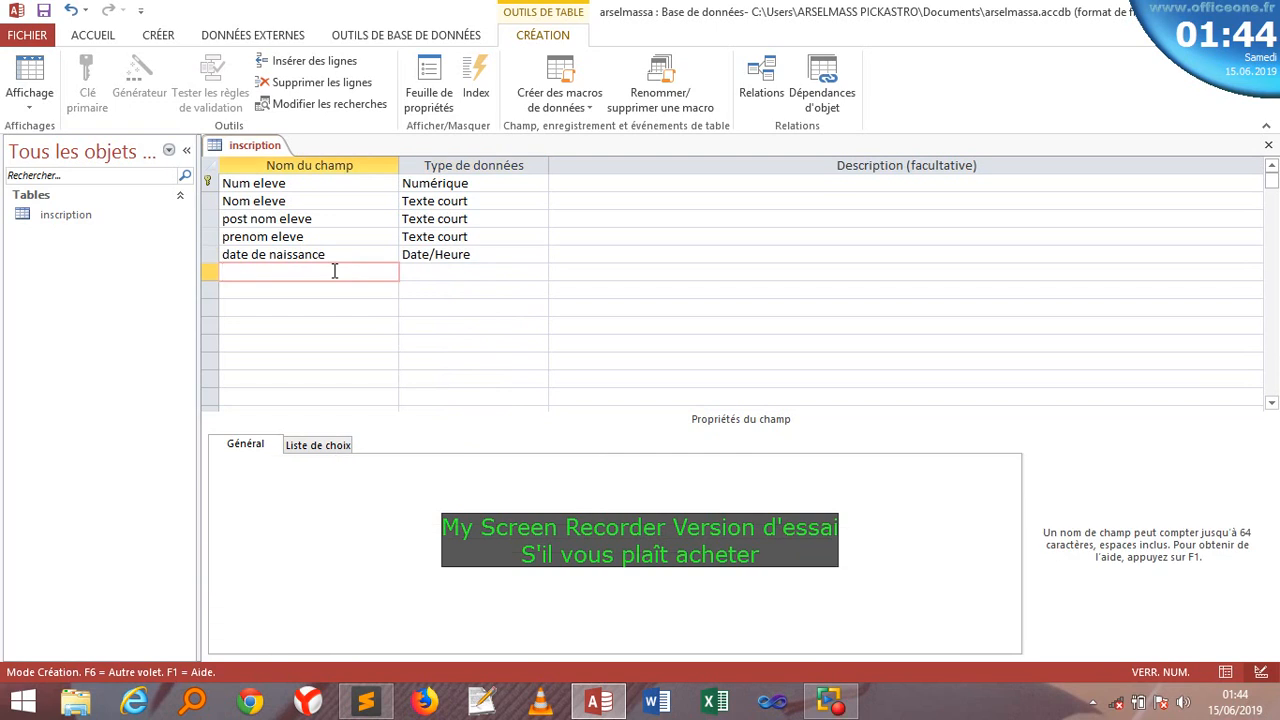
- Add a 'sexe' field and start a lookup list with manually typed values
{"action": "type", "text": "sexe"}
{"action": "left_click", "coordinate": [433, 278]}
{"action": "left_click", "coordinate": [539, 274]}
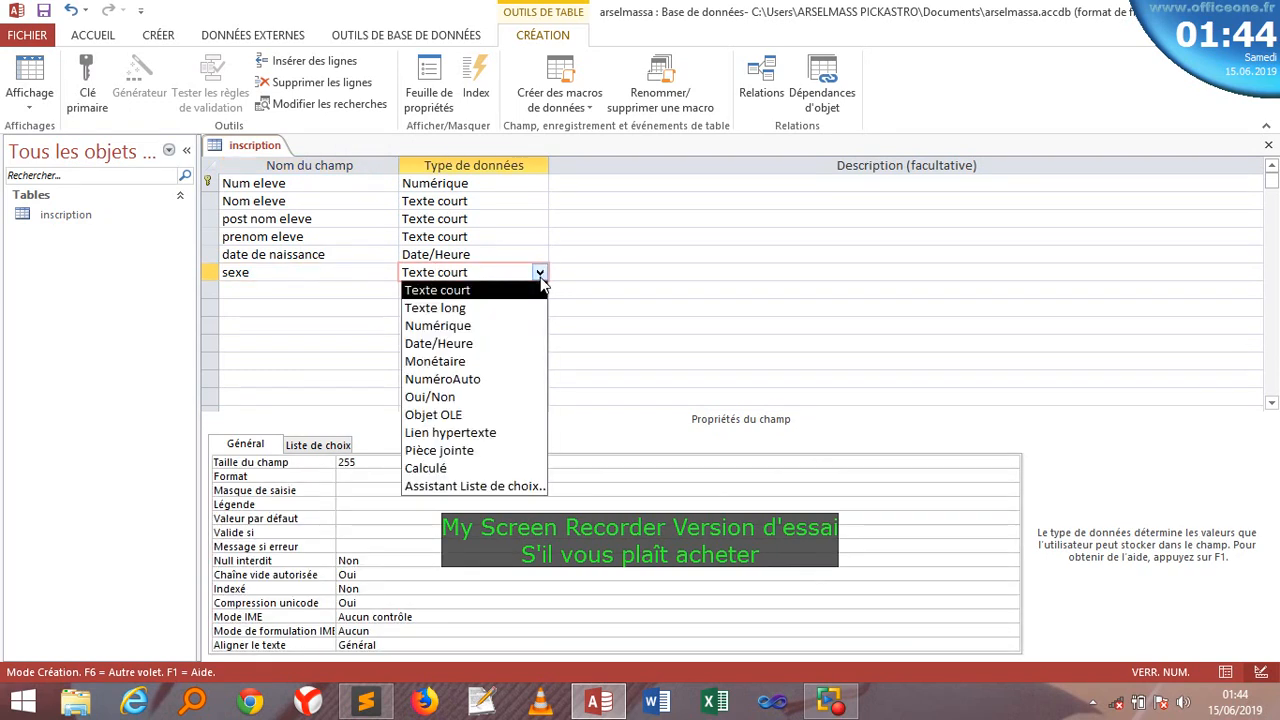
{"action": "left_click", "coordinate": [445, 486]}
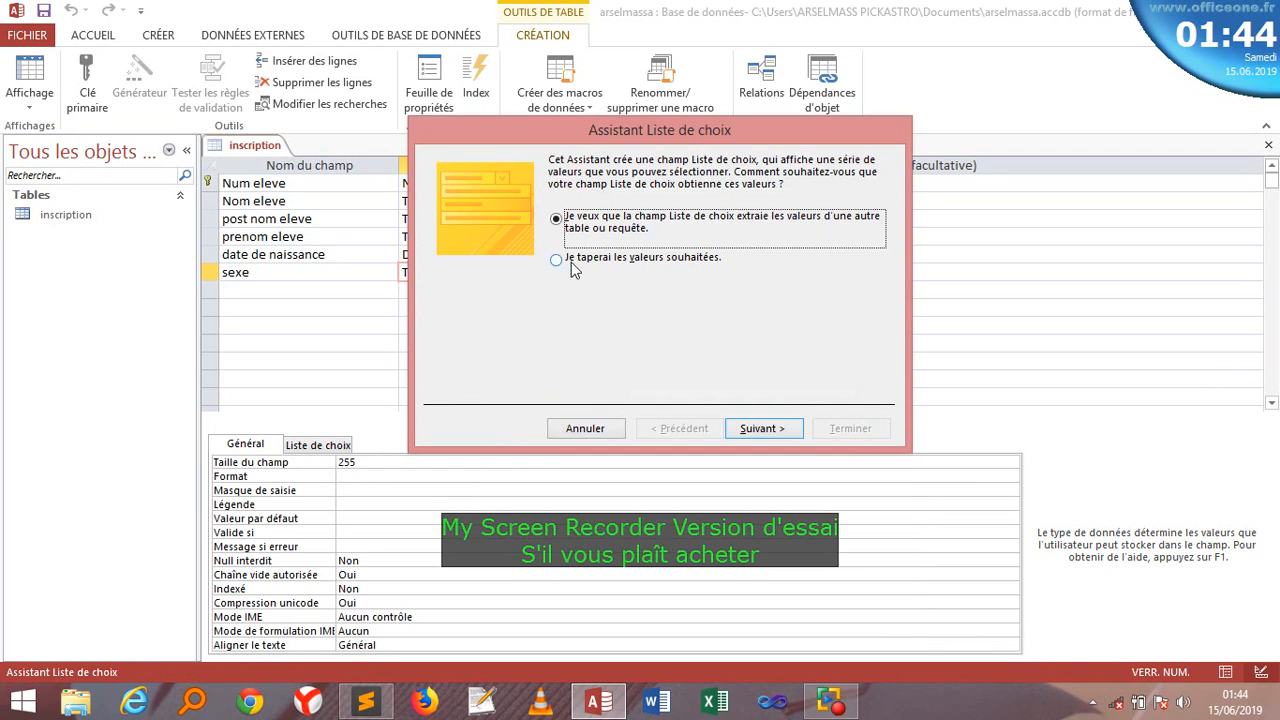
{"action": "left_click", "coordinate": [572, 265]}
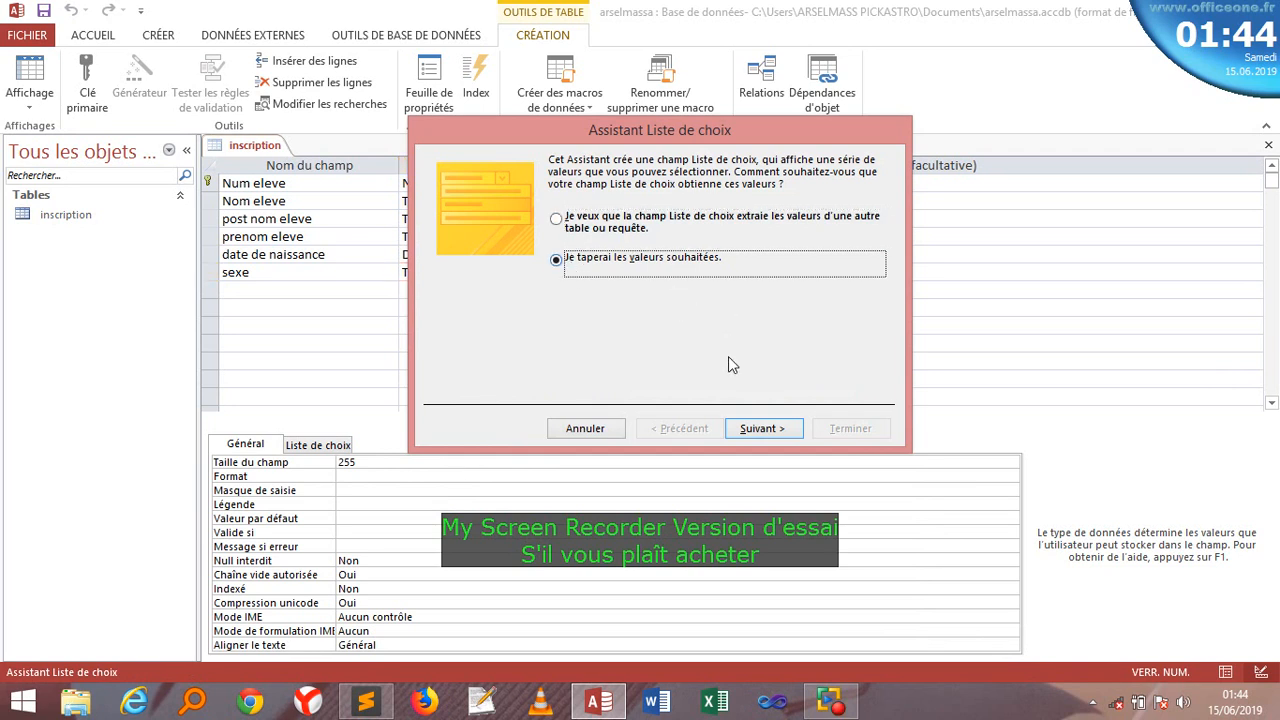
{"action": "left_click", "coordinate": [760, 430]}
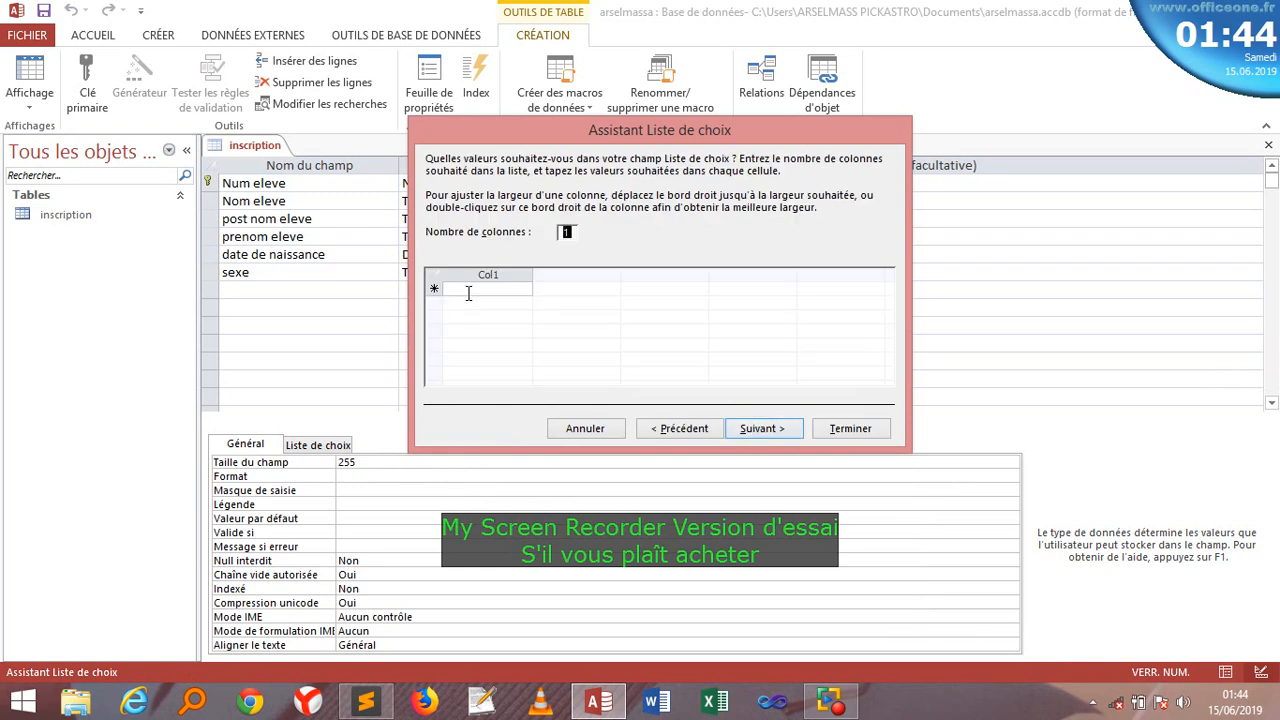
- Enter M and F as the list values, allow multiple values, and finish
{"action": "left_click", "coordinate": [467, 289]}
{"action": "type", "text": "M"}
{"action": "left_click", "coordinate": [457, 303]}
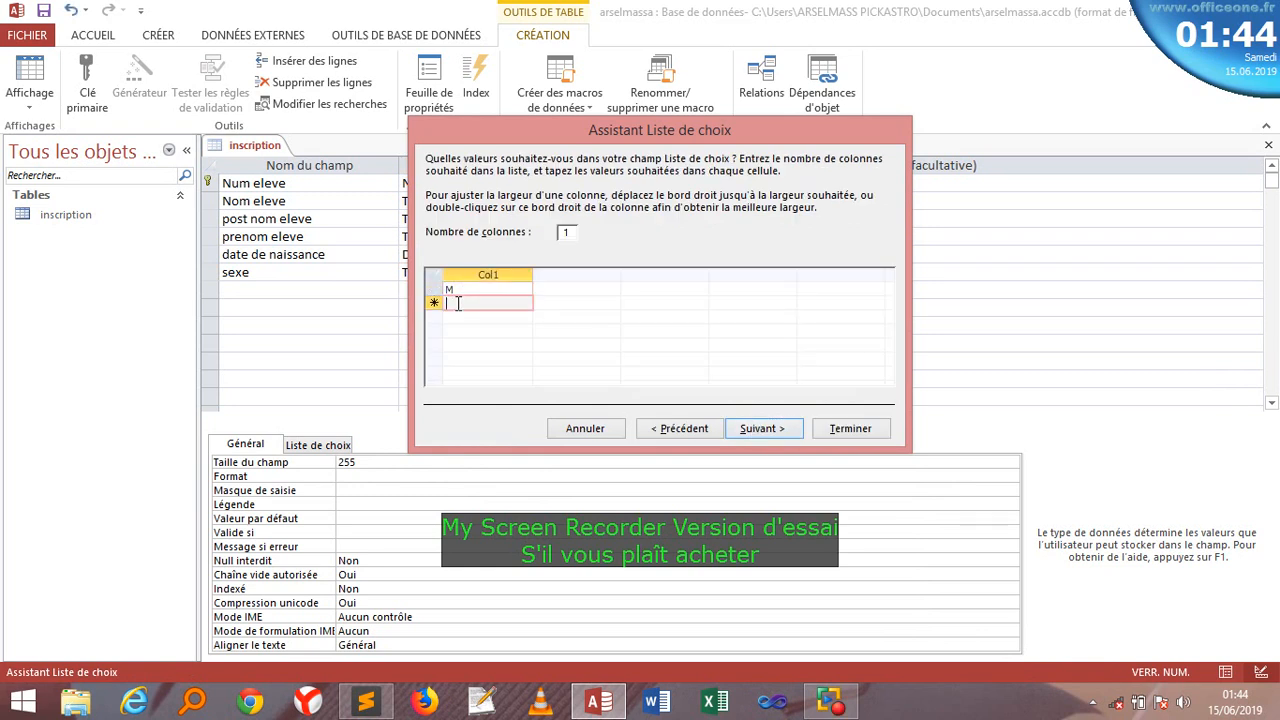
{"action": "type", "text": "F"}
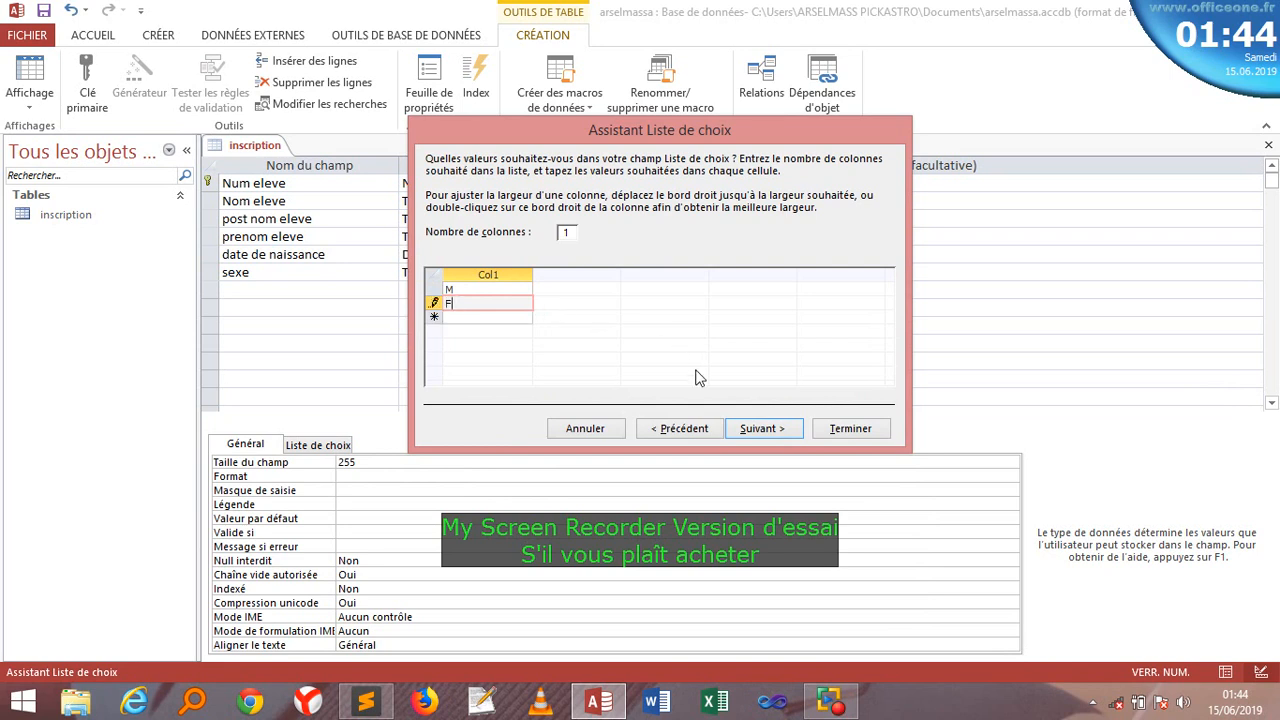
{"action": "left_click", "coordinate": [749, 428]}
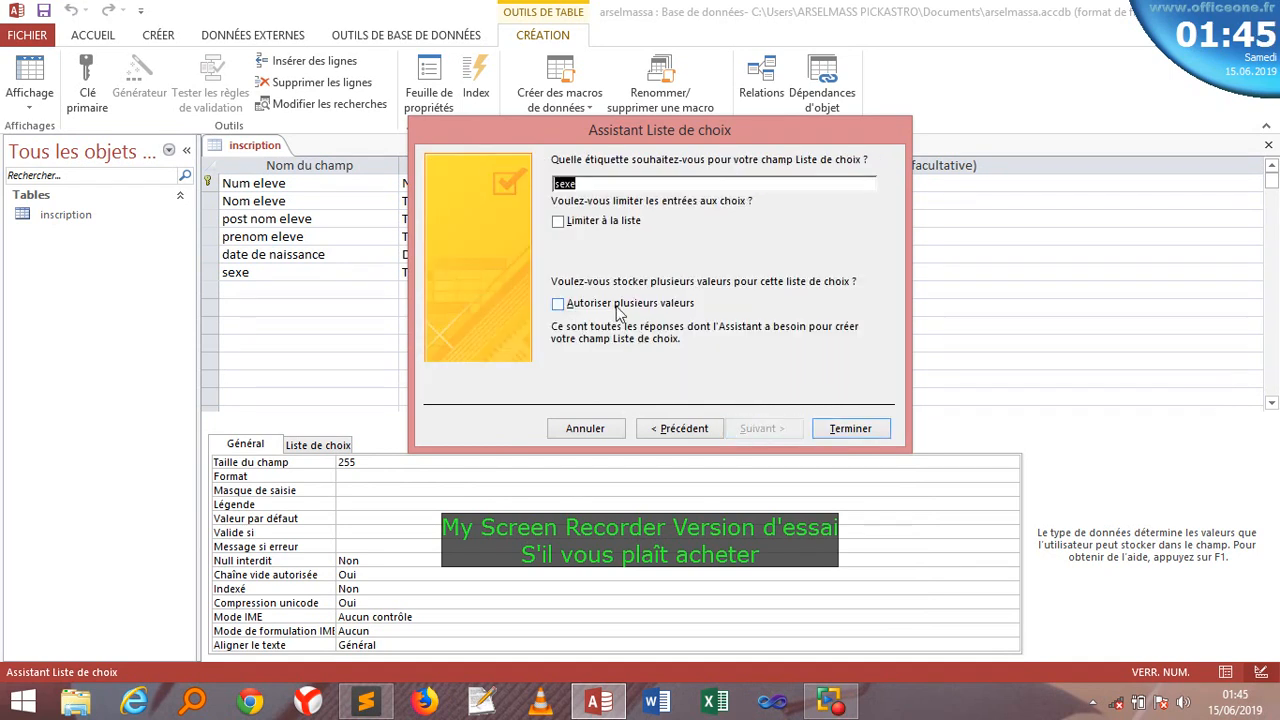
{"action": "left_click", "coordinate": [616, 308]}
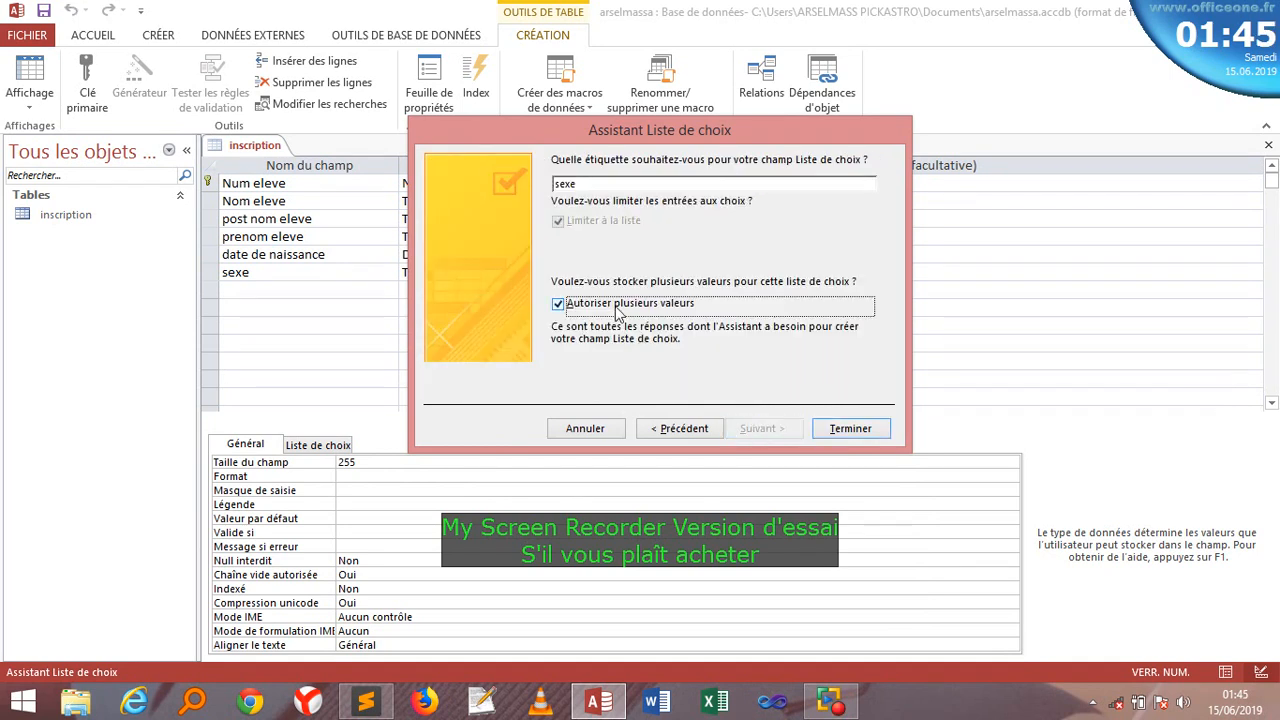
{"action": "left_click", "coordinate": [849, 428]}
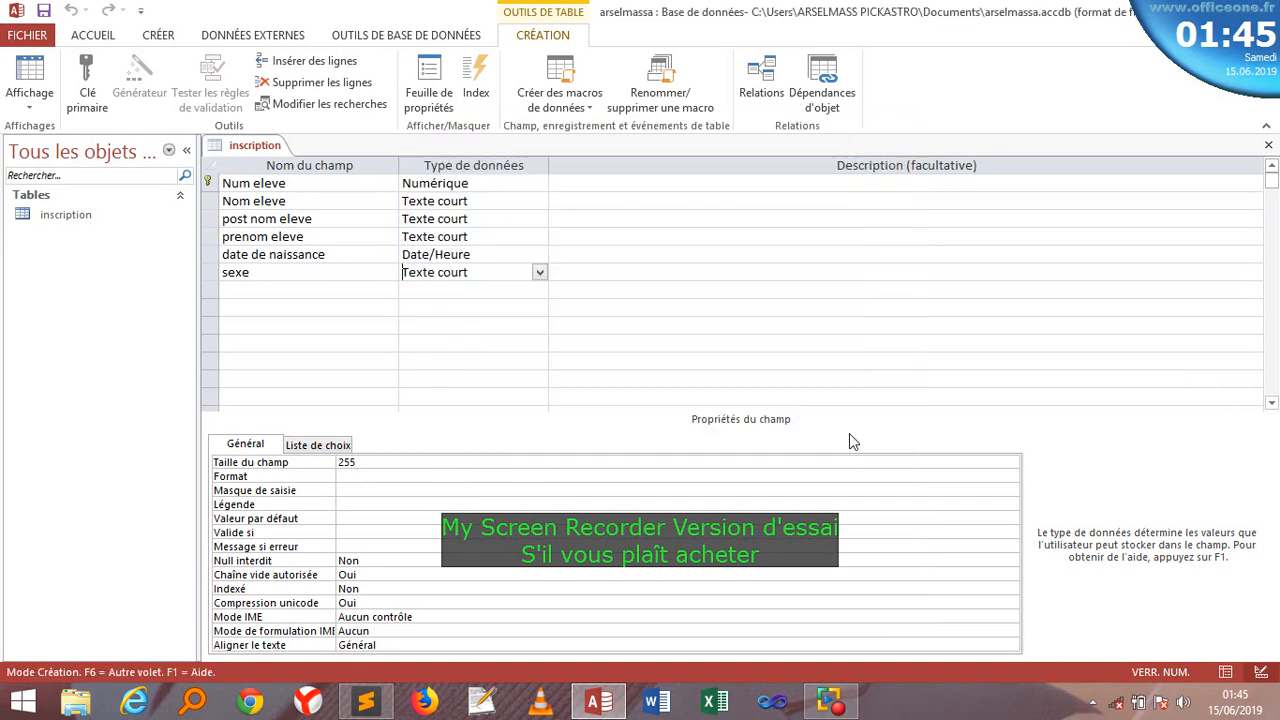
- Add the 'num tuteureur' Texte court field, save the design, and open the inscription datasheet
{"action": "left_click", "coordinate": [306, 291]}
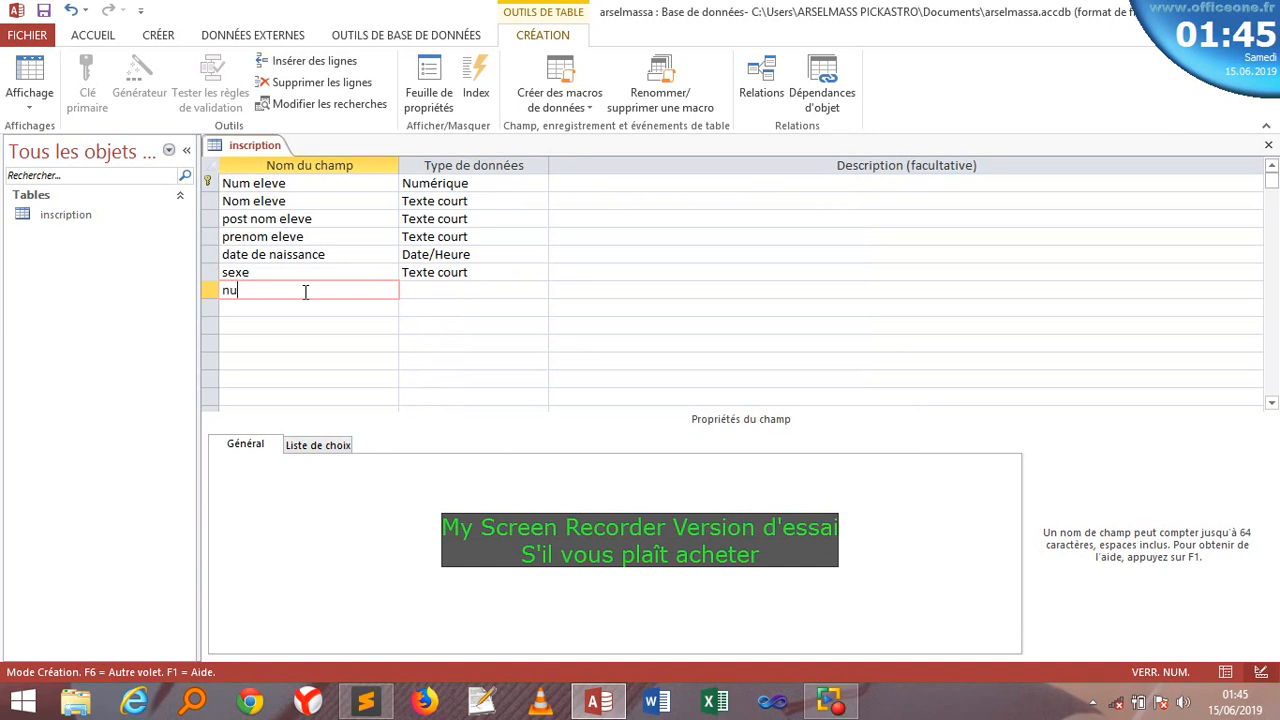
{"action": "type", "text": "m tuteureur"}
{"action": "left_click", "coordinate": [432, 290]}
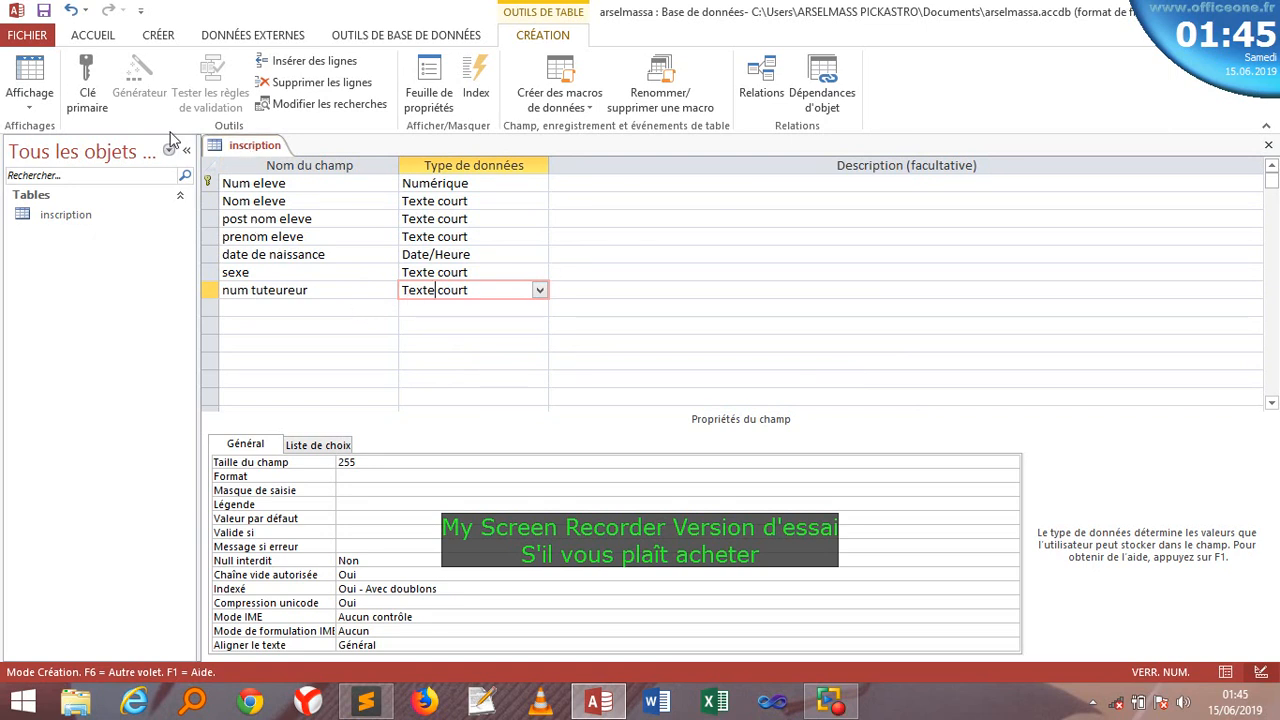
{"action": "left_click", "coordinate": [44, 10]}
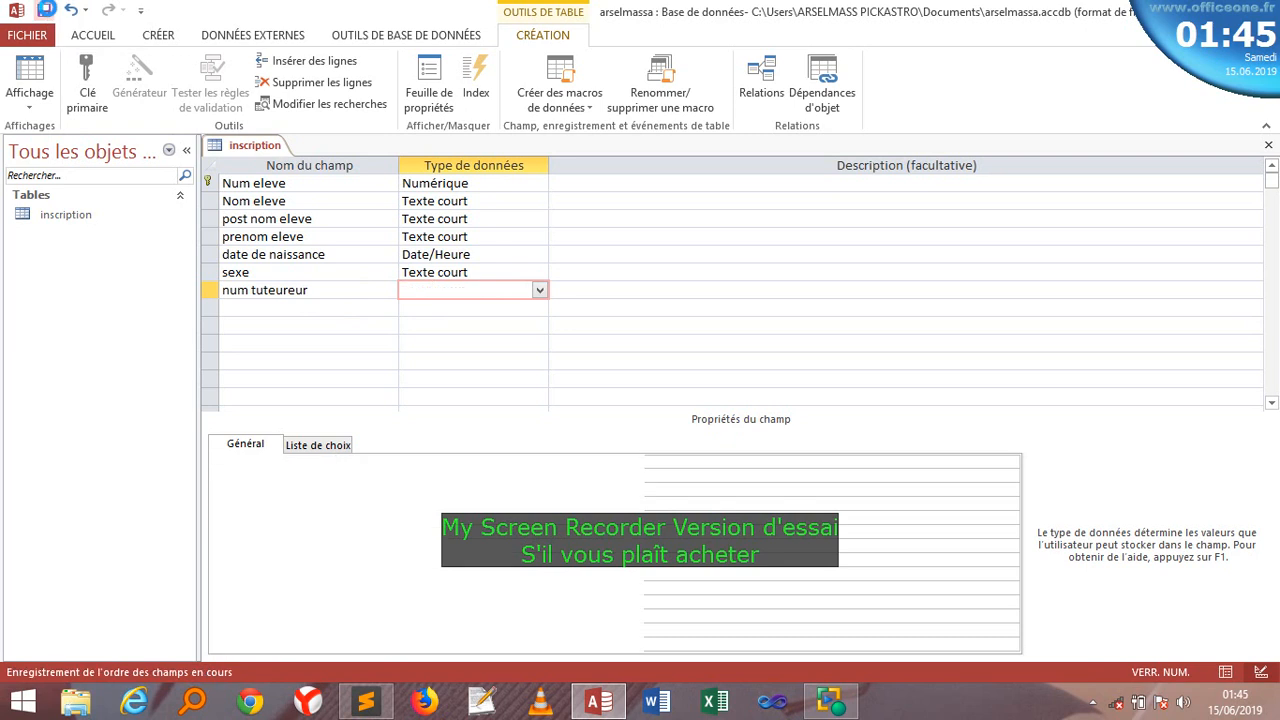
{"action": "double_click", "coordinate": [62, 216]}
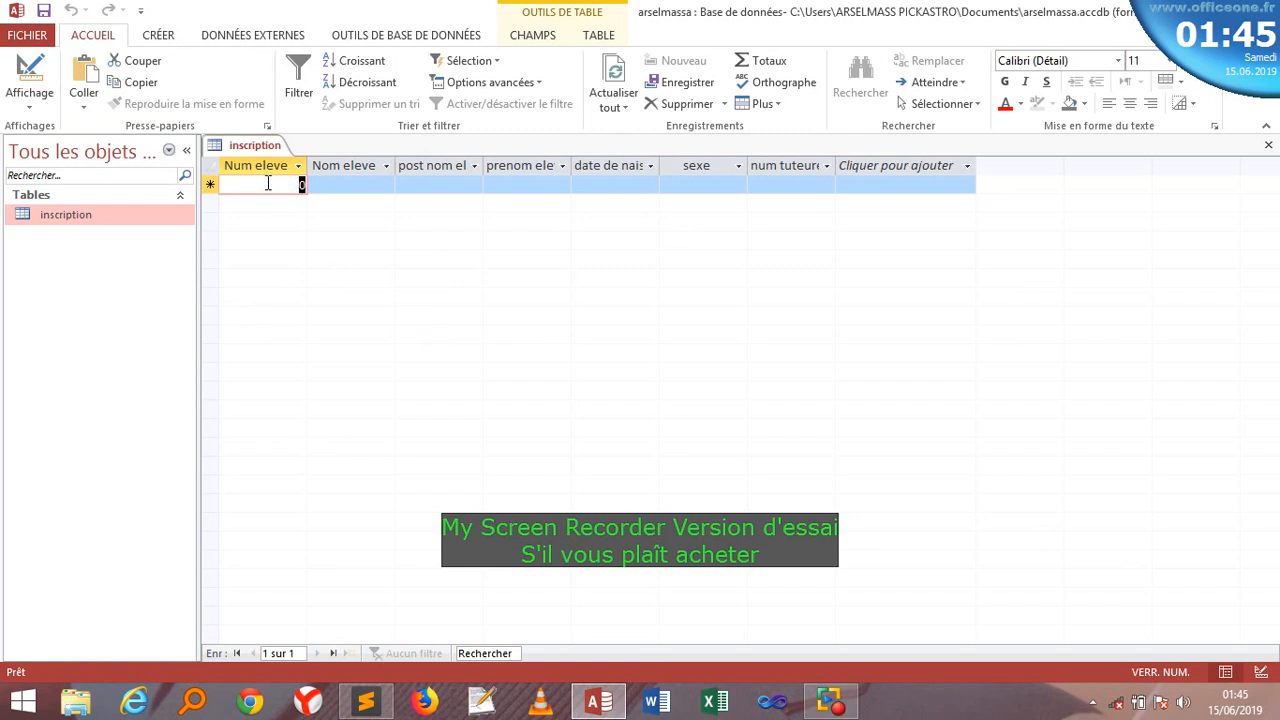
{"action": "left_click", "coordinate": [364, 188]}
{"action": "left_click", "coordinate": [412, 184]}
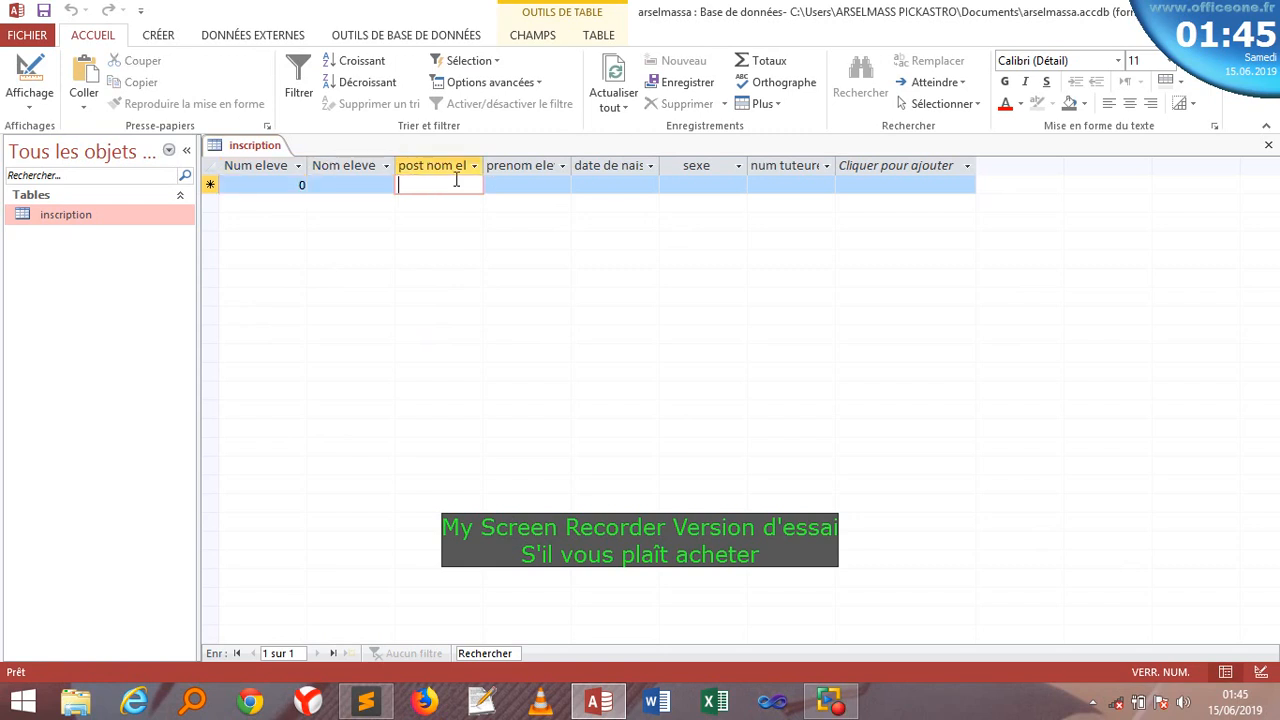
{"action": "left_click", "coordinate": [502, 184]}
{"action": "left_click", "coordinate": [606, 184]}
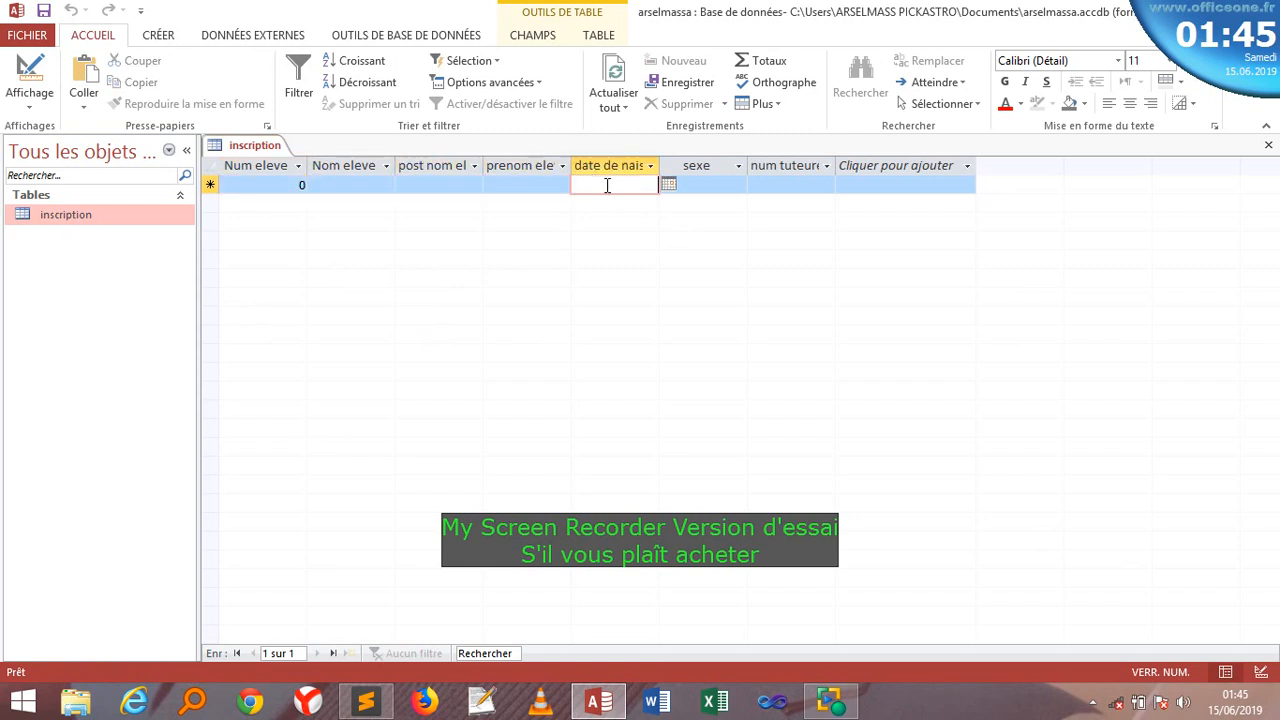
{"action": "left_click", "coordinate": [667, 188]}
{"action": "left_click", "coordinate": [732, 260]}
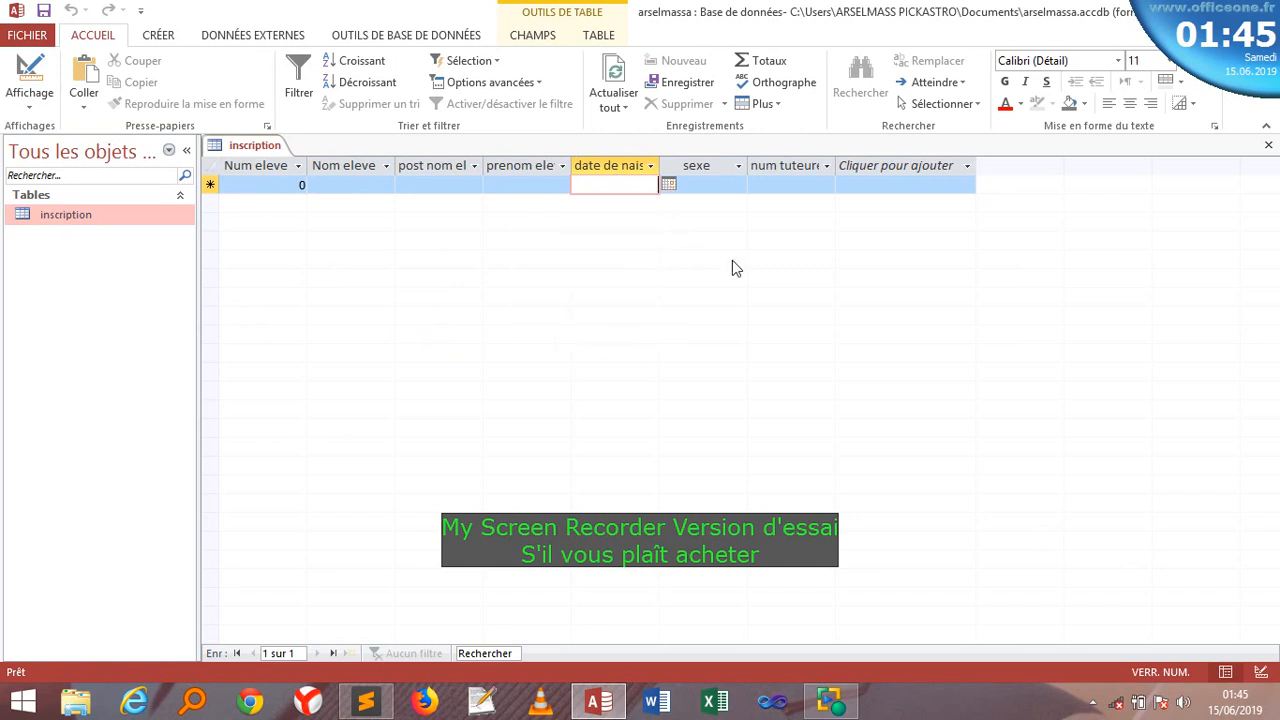
{"action": "left_click", "coordinate": [705, 184]}
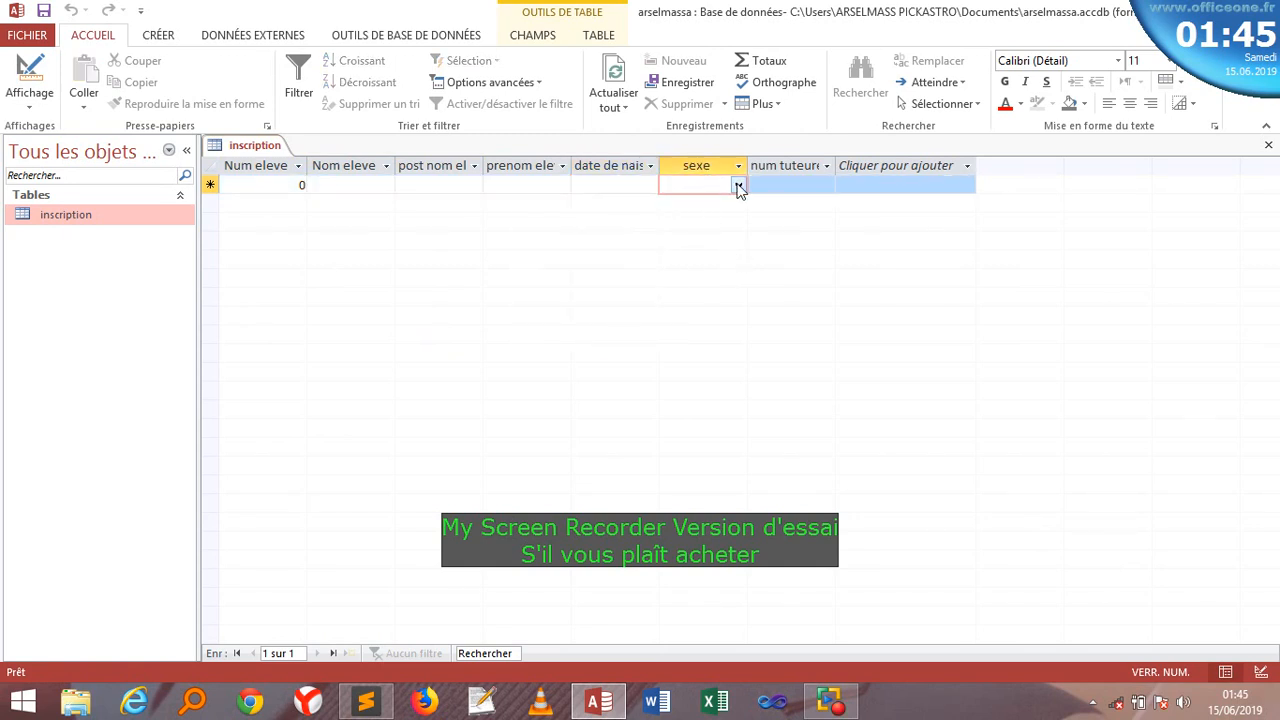
{"action": "left_click", "coordinate": [738, 187]}
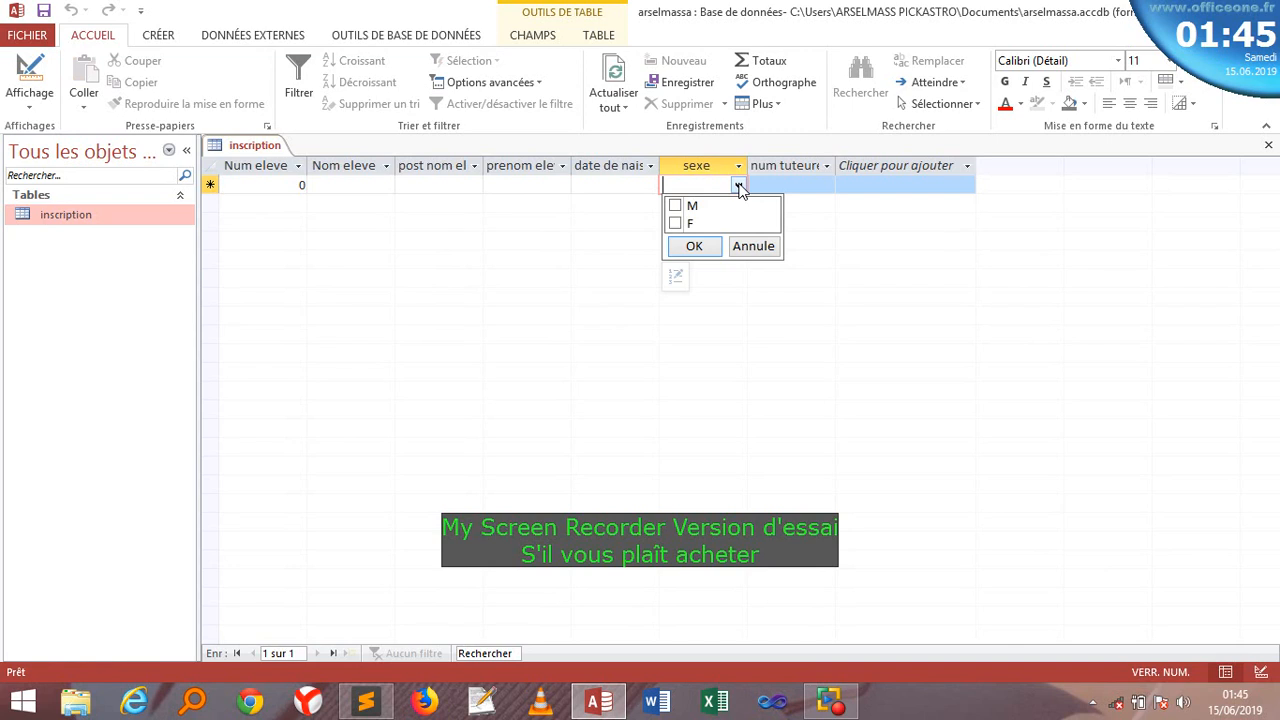
{"action": "left_click", "coordinate": [836, 237]}
{"action": "left_click", "coordinate": [803, 189]}
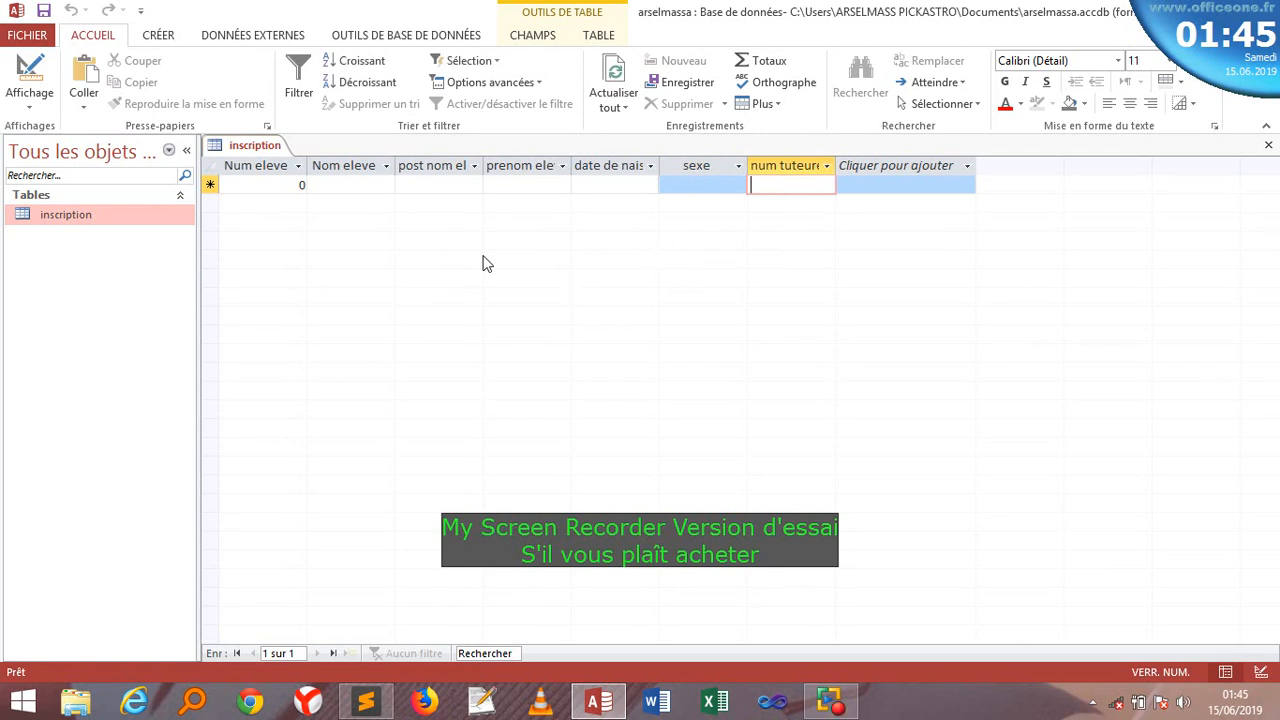
- Generate a Formulaire from the inscription table, then open the Affichage view list
{"action": "left_click", "coordinate": [390, 36]}
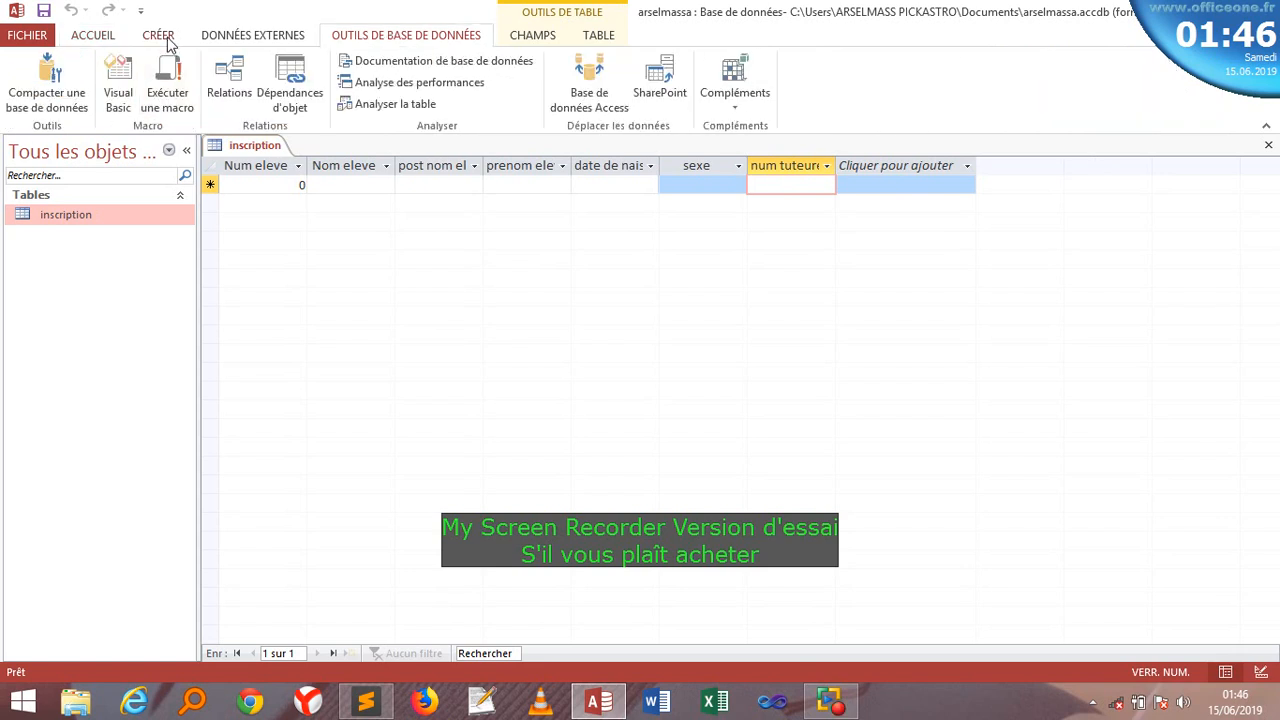
{"action": "left_click", "coordinate": [167, 38]}
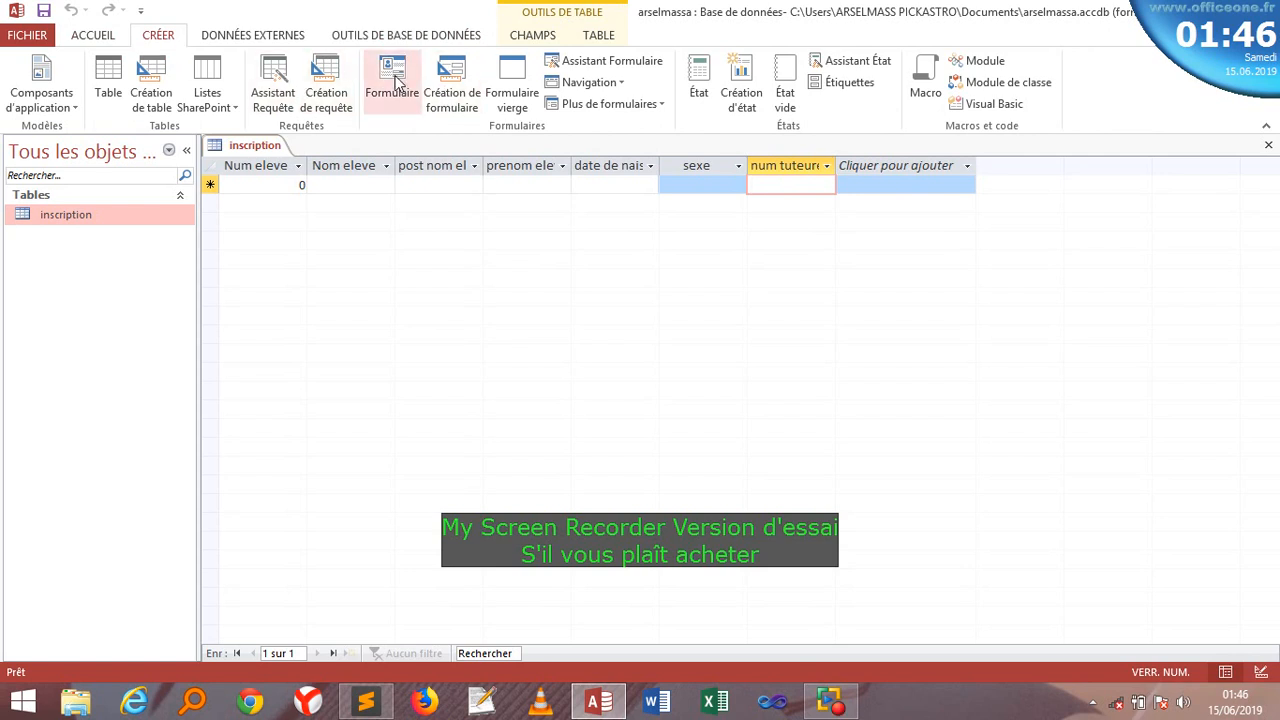
{"action": "left_click", "coordinate": [395, 86]}
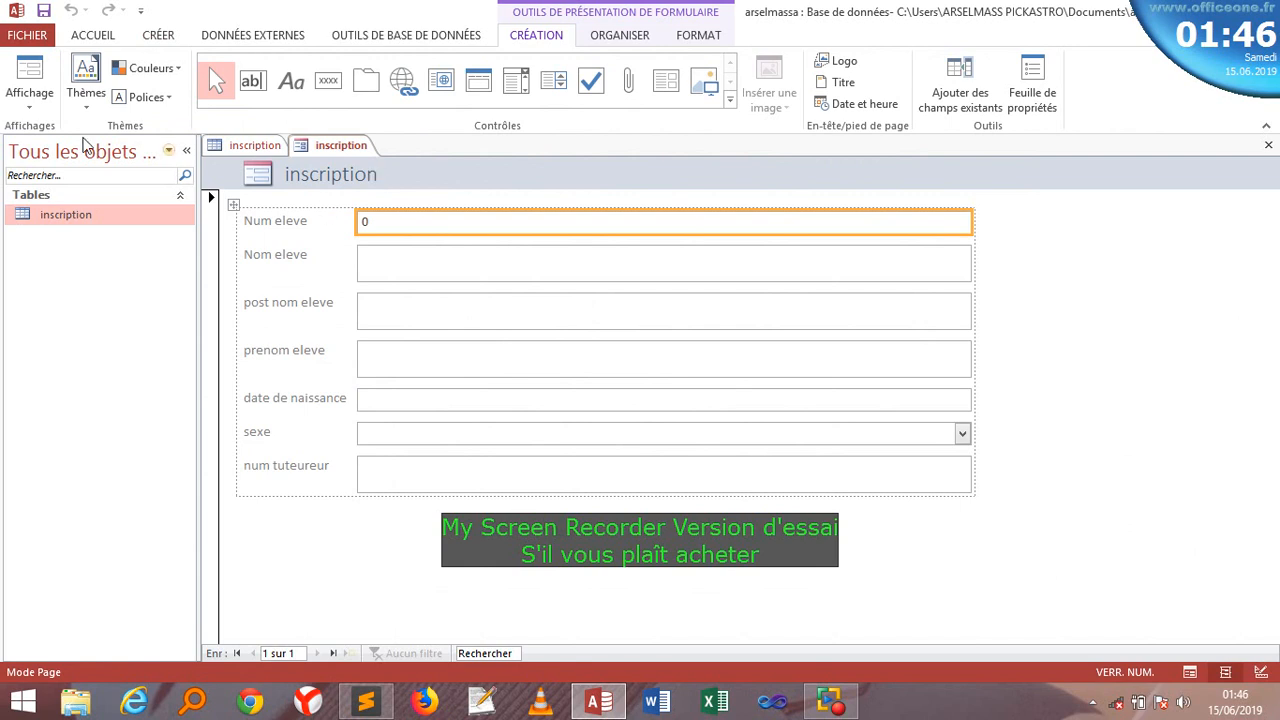
{"action": "left_click", "coordinate": [45, 113]}
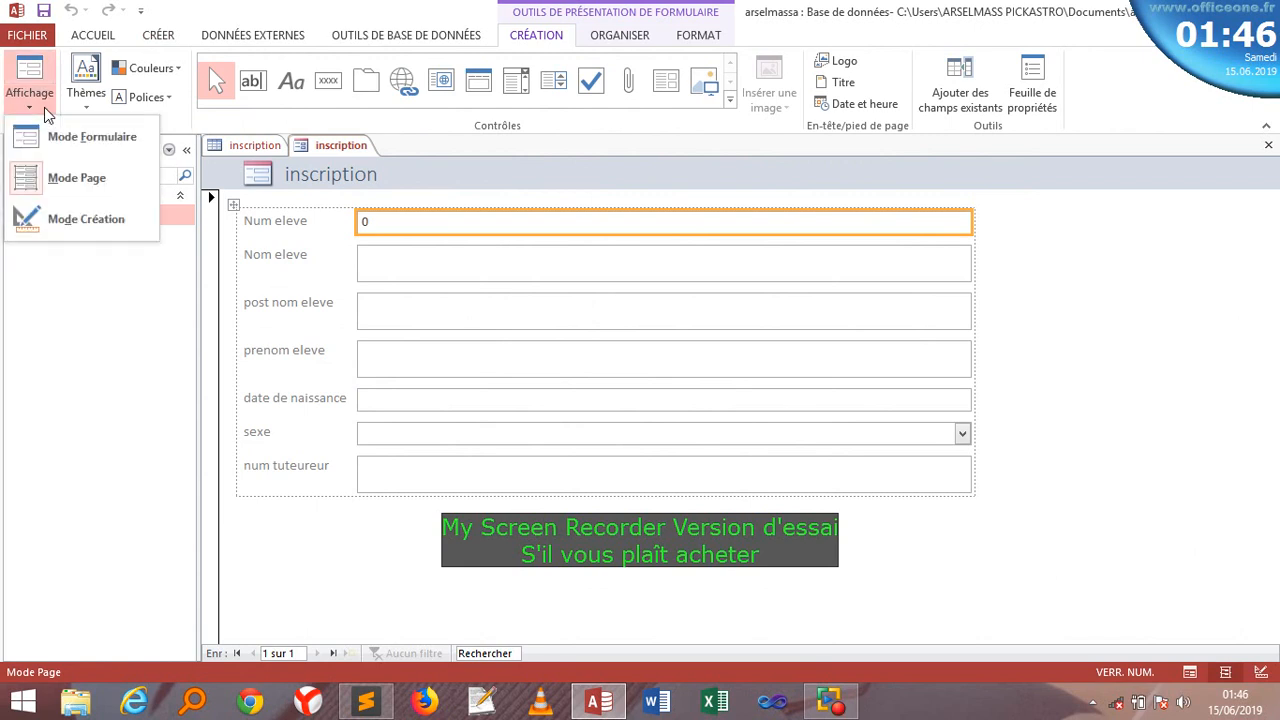
- Switch the form to design view, delete the header logo, and centre the inscription title
{"action": "left_click", "coordinate": [90, 224]}
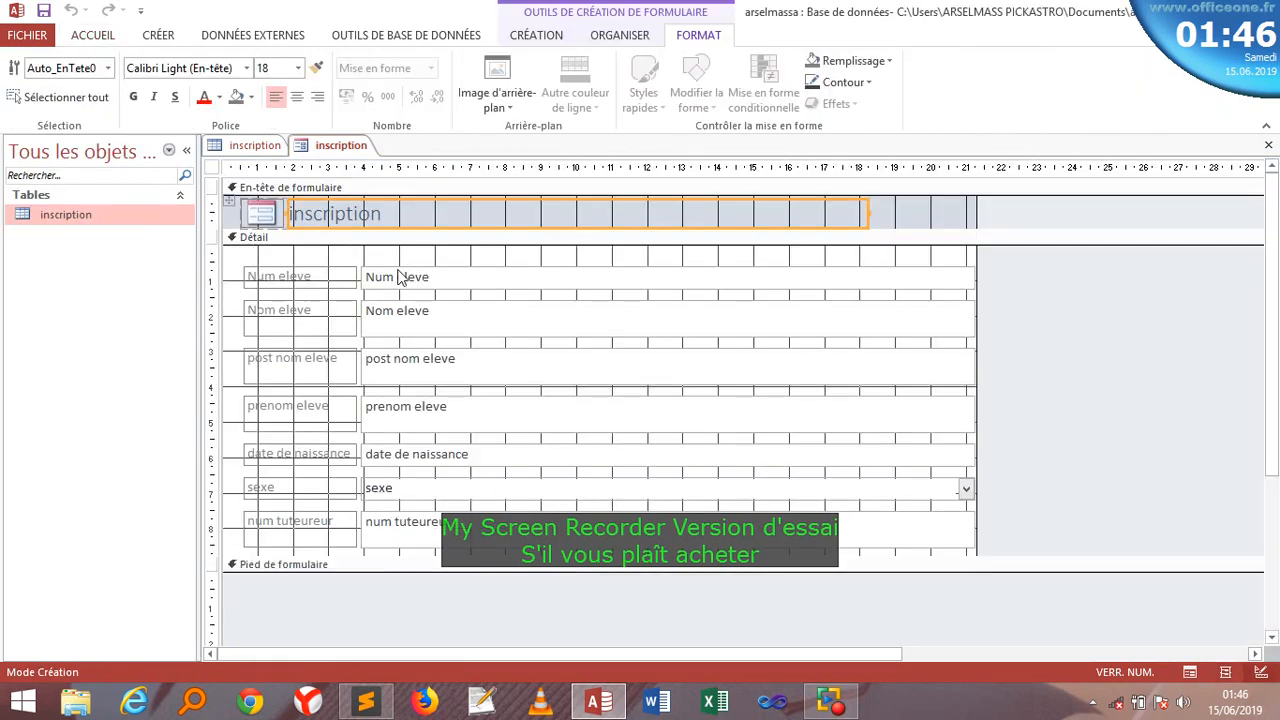
{"action": "left_click", "coordinate": [274, 215]}
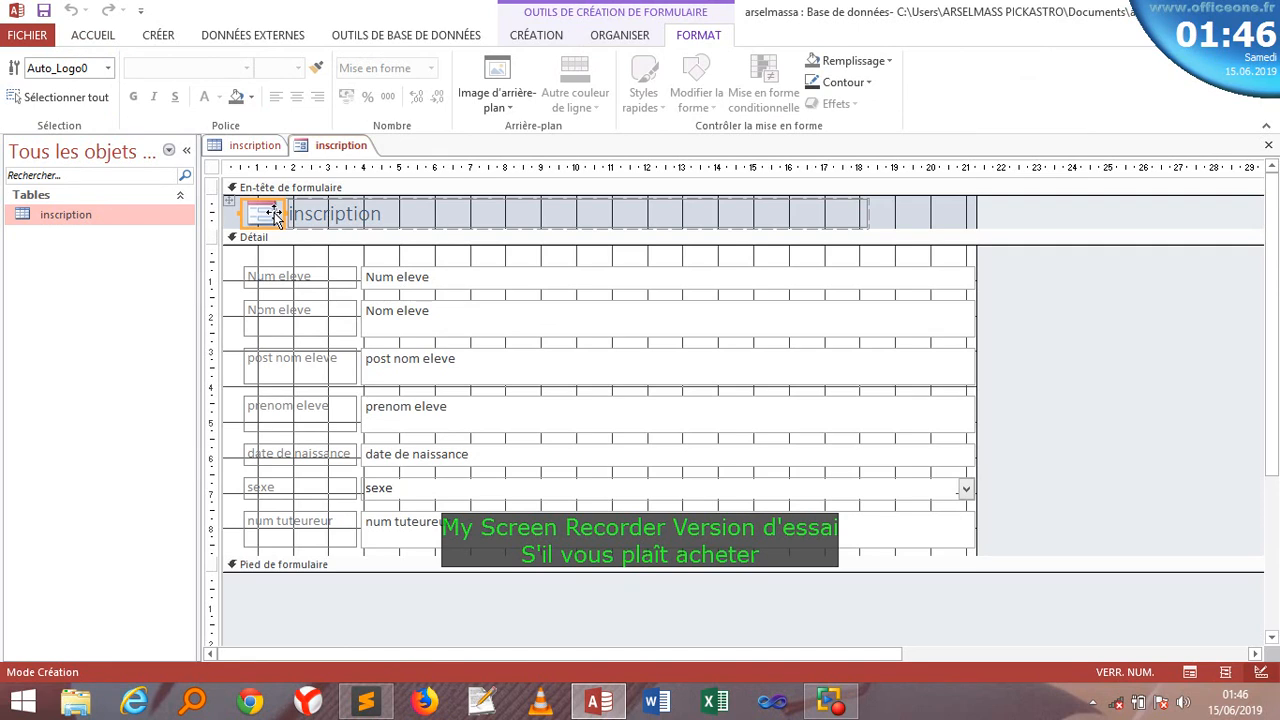
{"action": "right_click", "coordinate": [274, 215]}
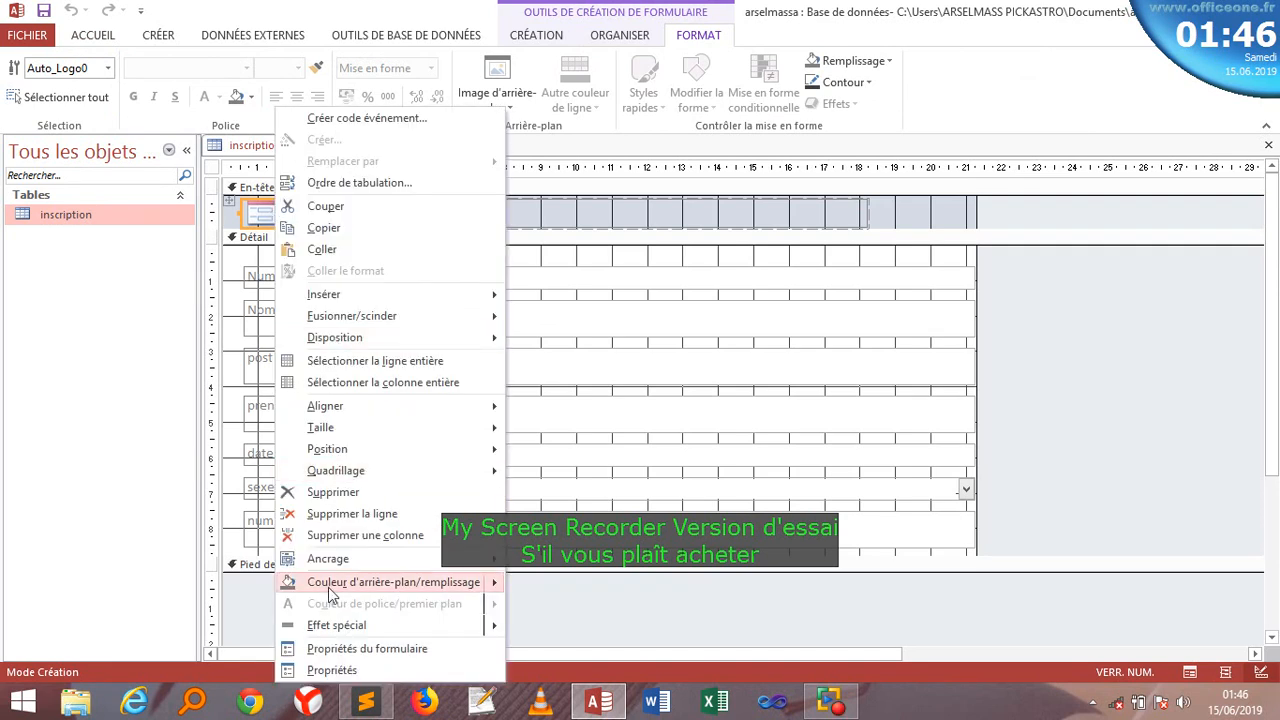
{"action": "left_click", "coordinate": [334, 496]}
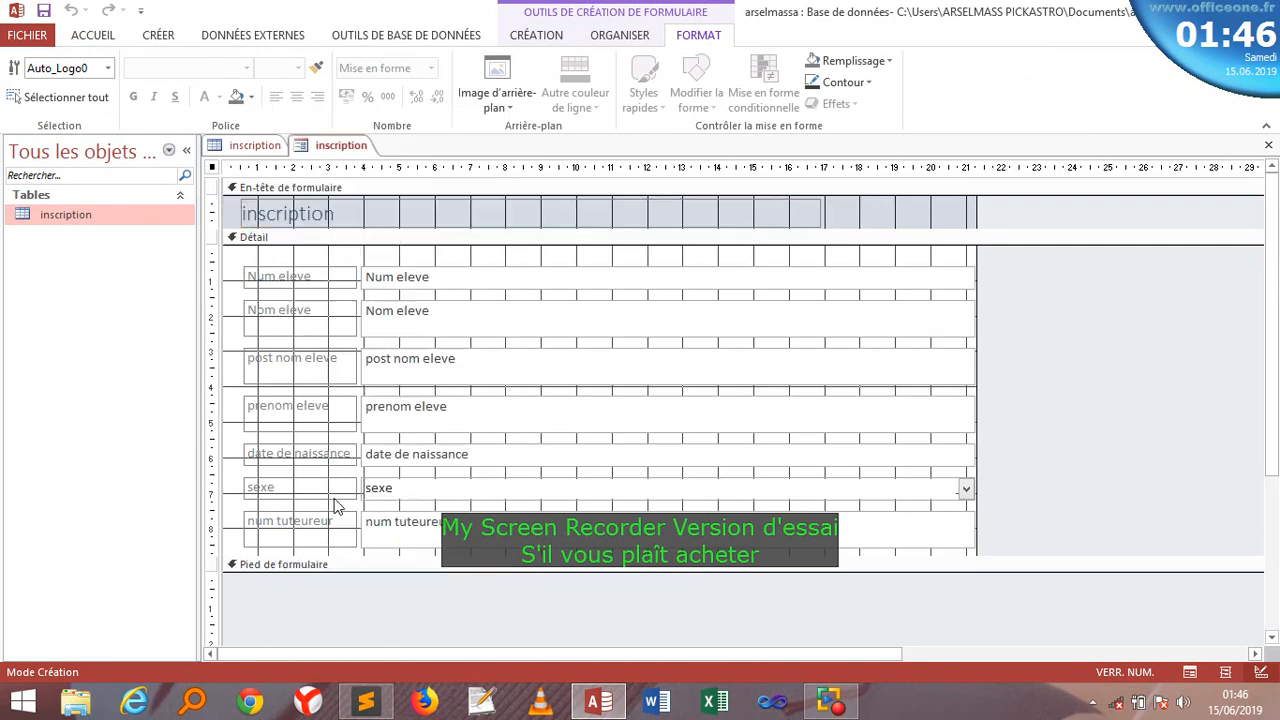
{"action": "left_click", "coordinate": [323, 217]}
{"action": "left_click", "coordinate": [297, 96]}
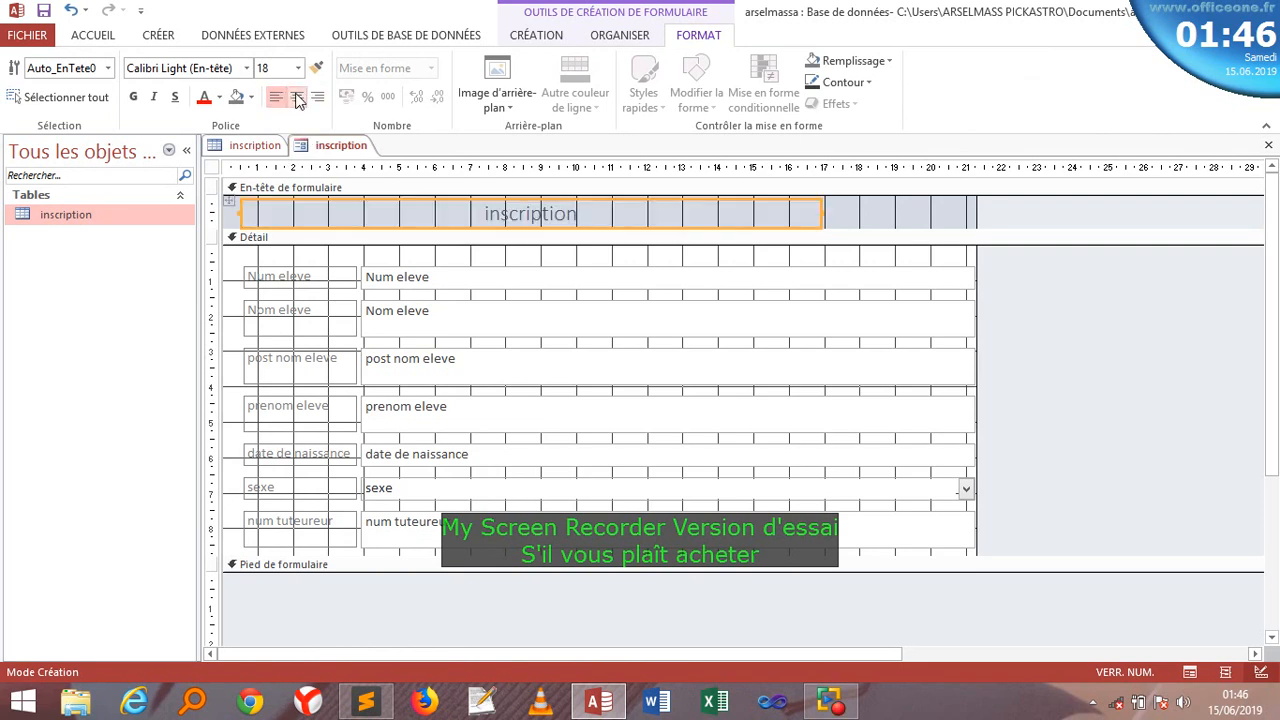
- Select all the field labels and set their text colour to black
{"action": "left_click", "coordinate": [375, 258]}
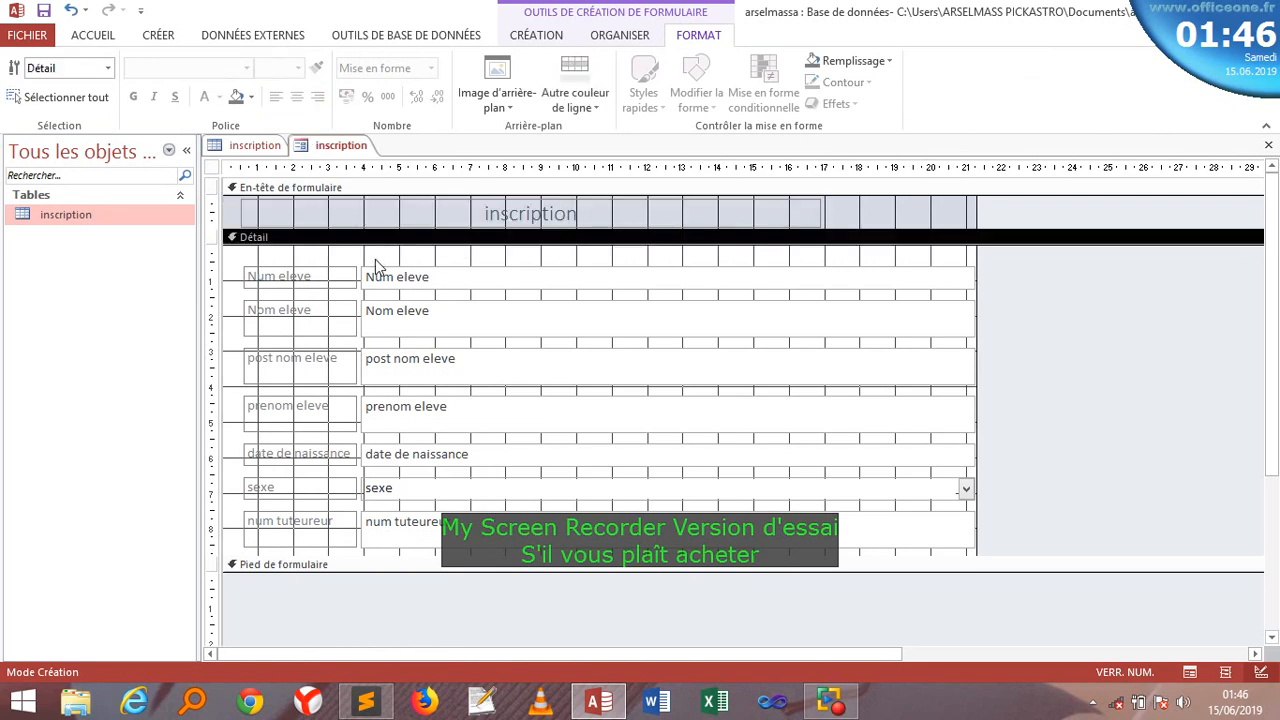
{"action": "left_click", "coordinate": [300, 279]}
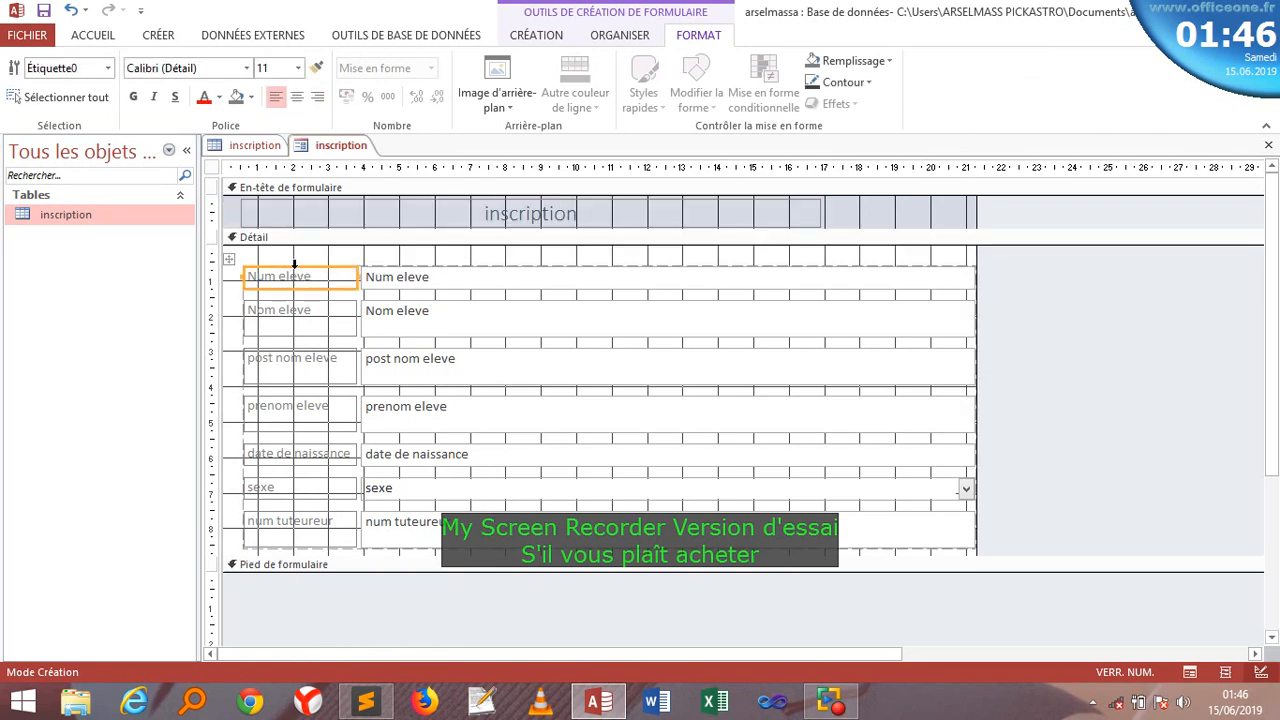
{"action": "left_click", "coordinate": [293, 260]}
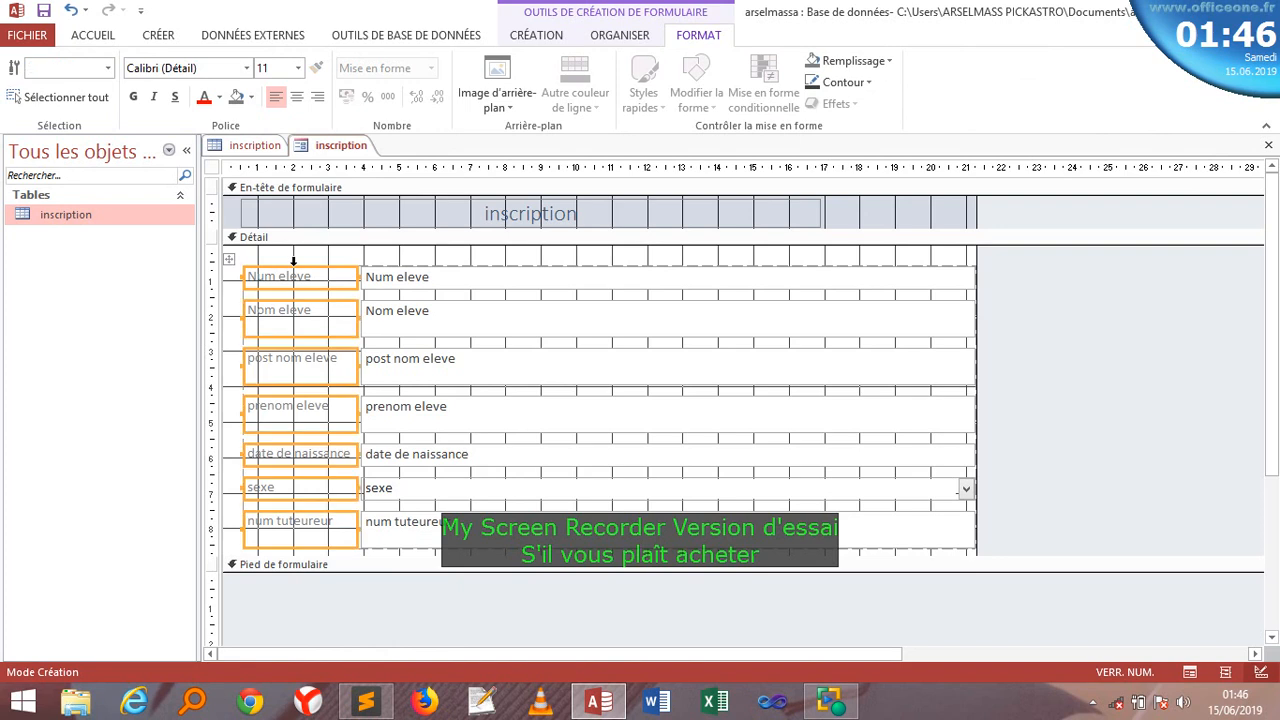
{"action": "left_click", "coordinate": [222, 100]}
{"action": "left_click", "coordinate": [222, 166]}
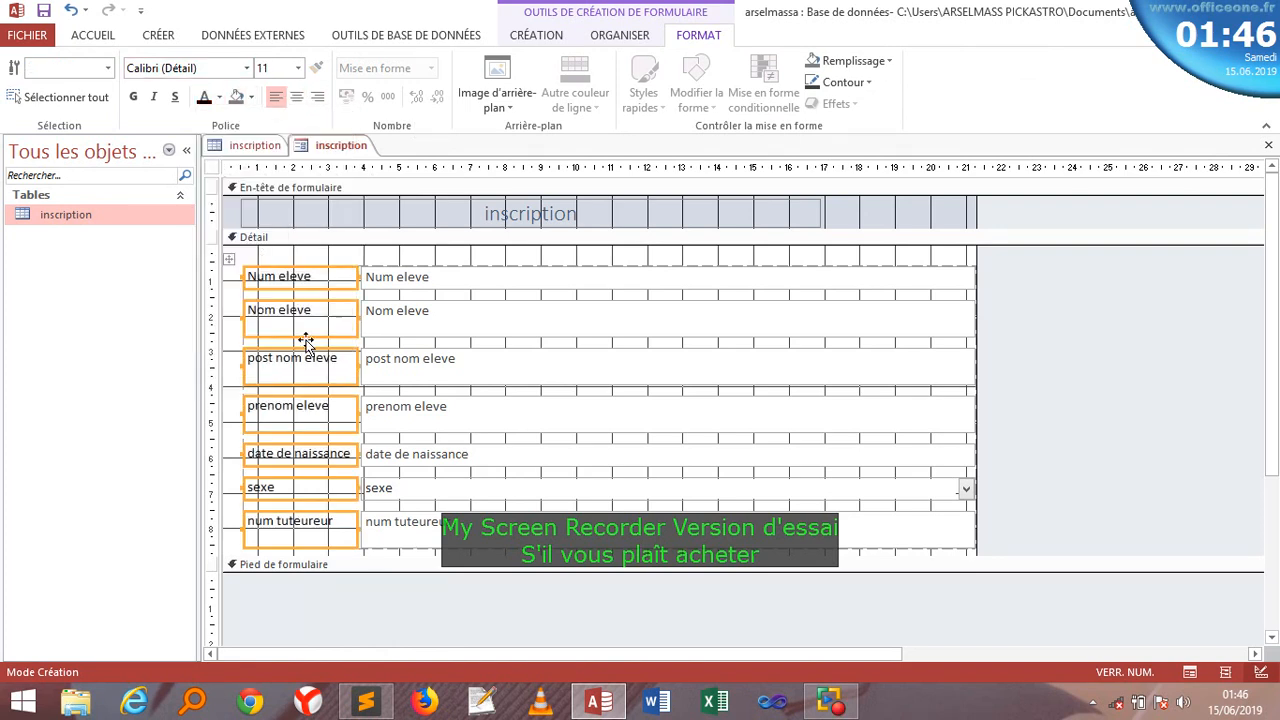
{"action": "left_click", "coordinate": [460, 328]}
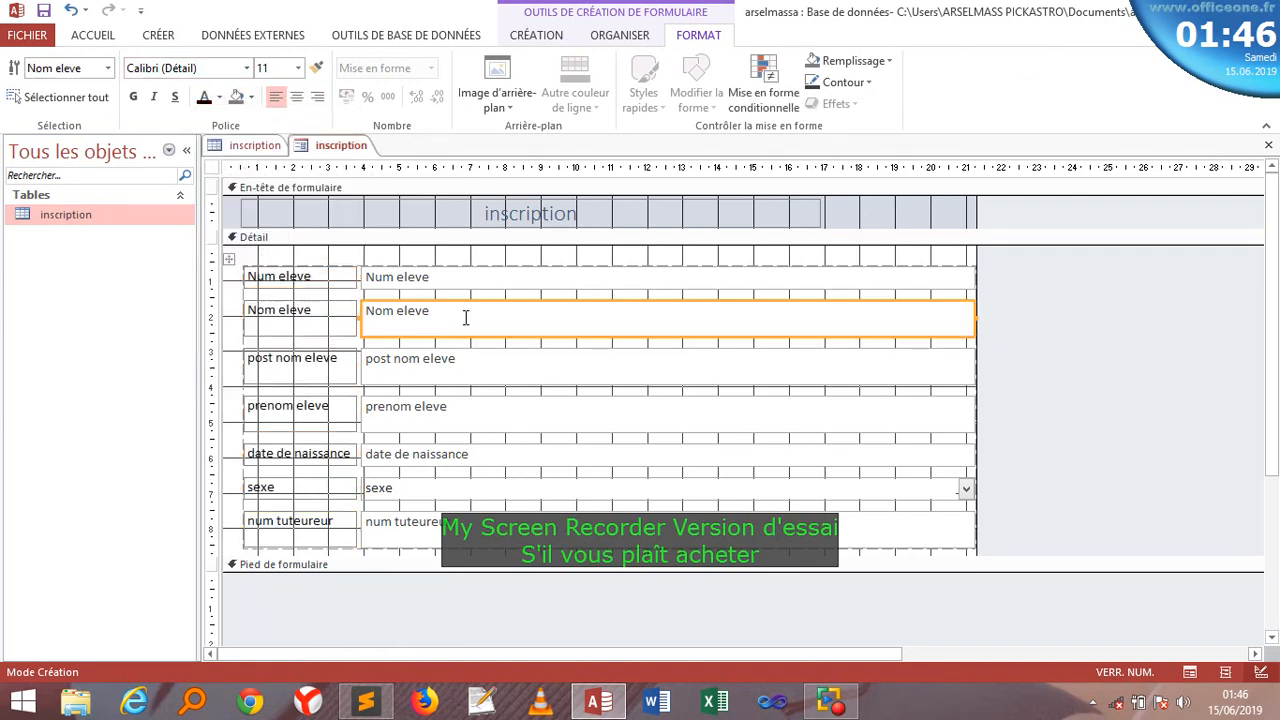
{"action": "left_click", "coordinate": [355, 222]}
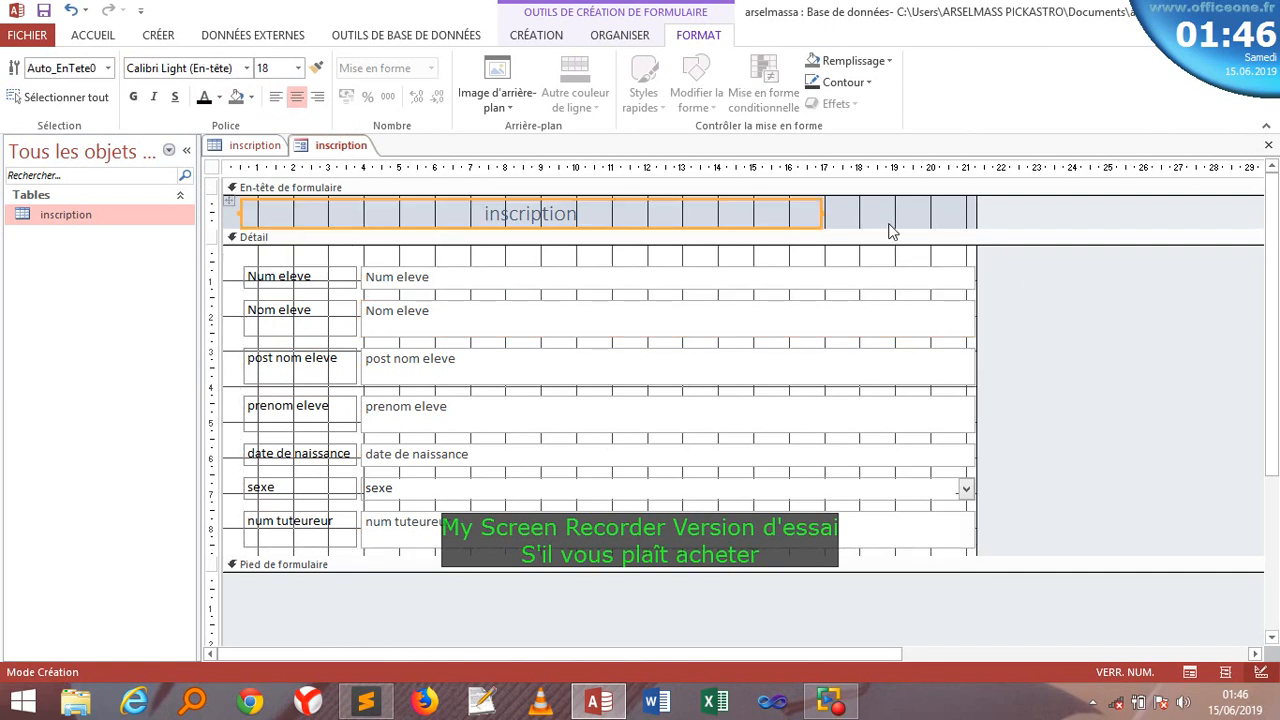
- Give the form header an orange Accent 2 background and the Détail section grey Accent 3
{"action": "double_click", "coordinate": [891, 229]}
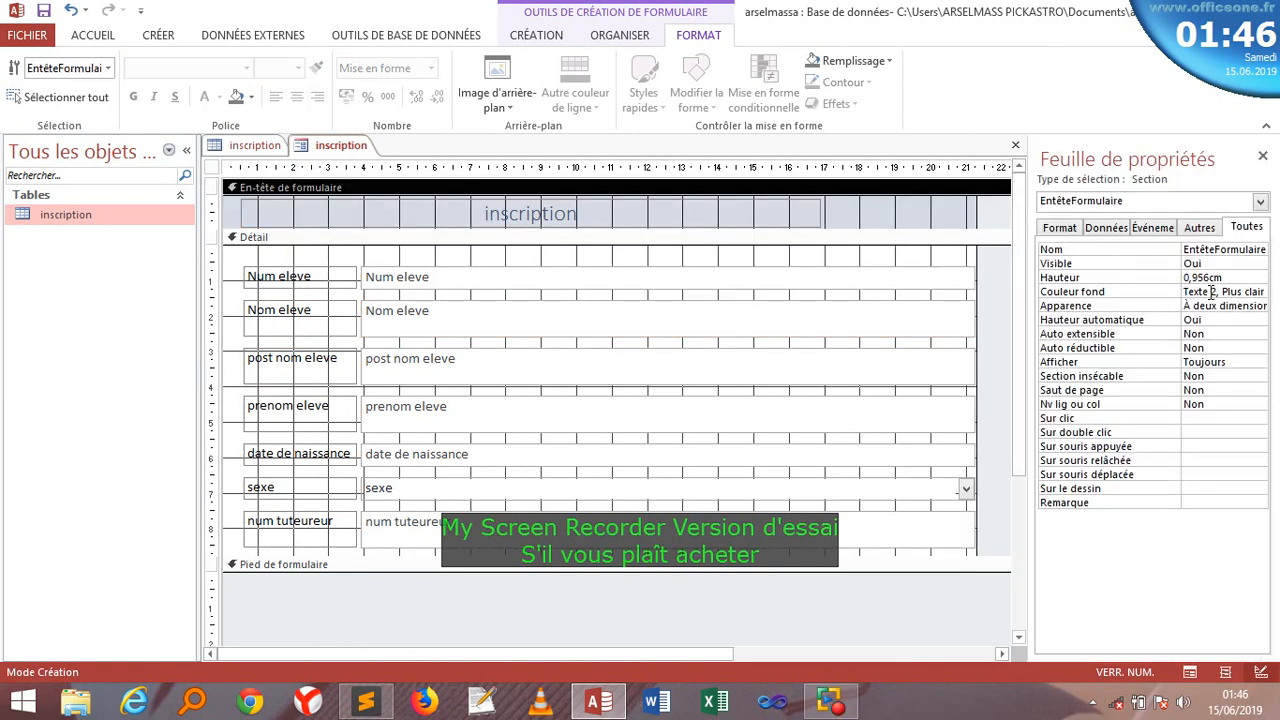
{"action": "left_click", "coordinate": [1220, 291]}
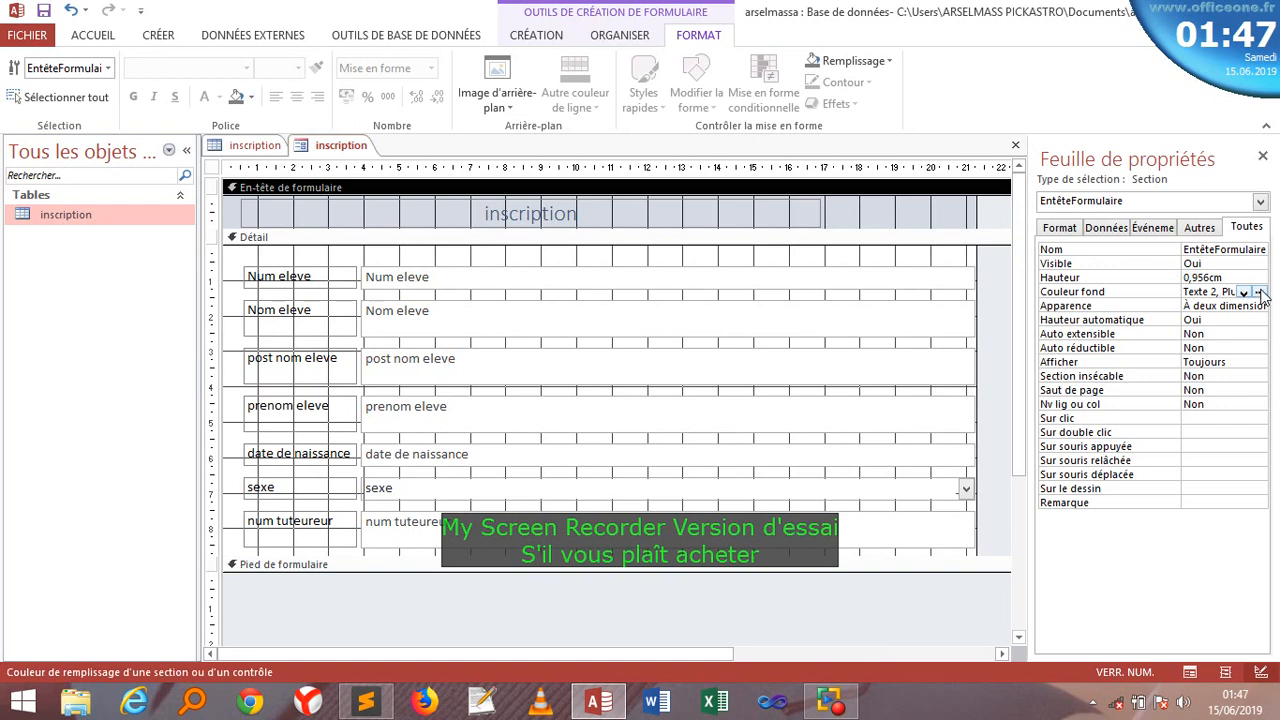
{"action": "left_click", "coordinate": [1259, 292]}
{"action": "left_click", "coordinate": [1196, 397]}
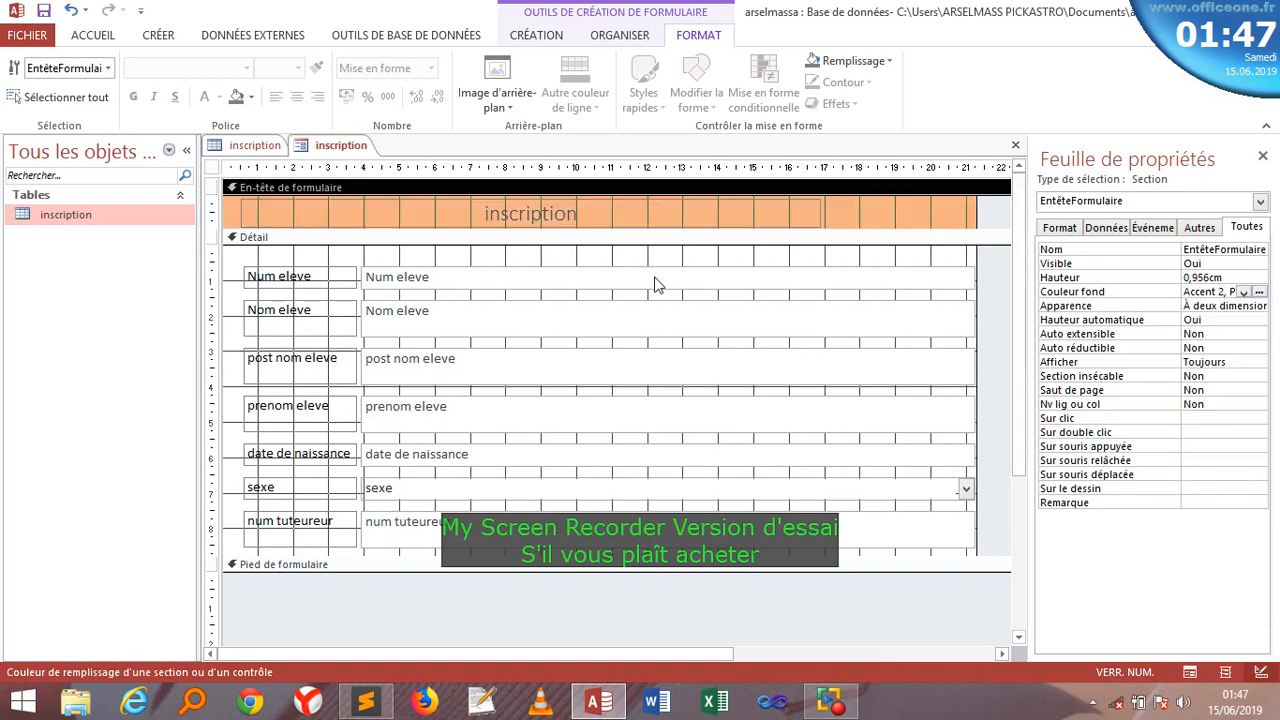
{"action": "left_click", "coordinate": [257, 254]}
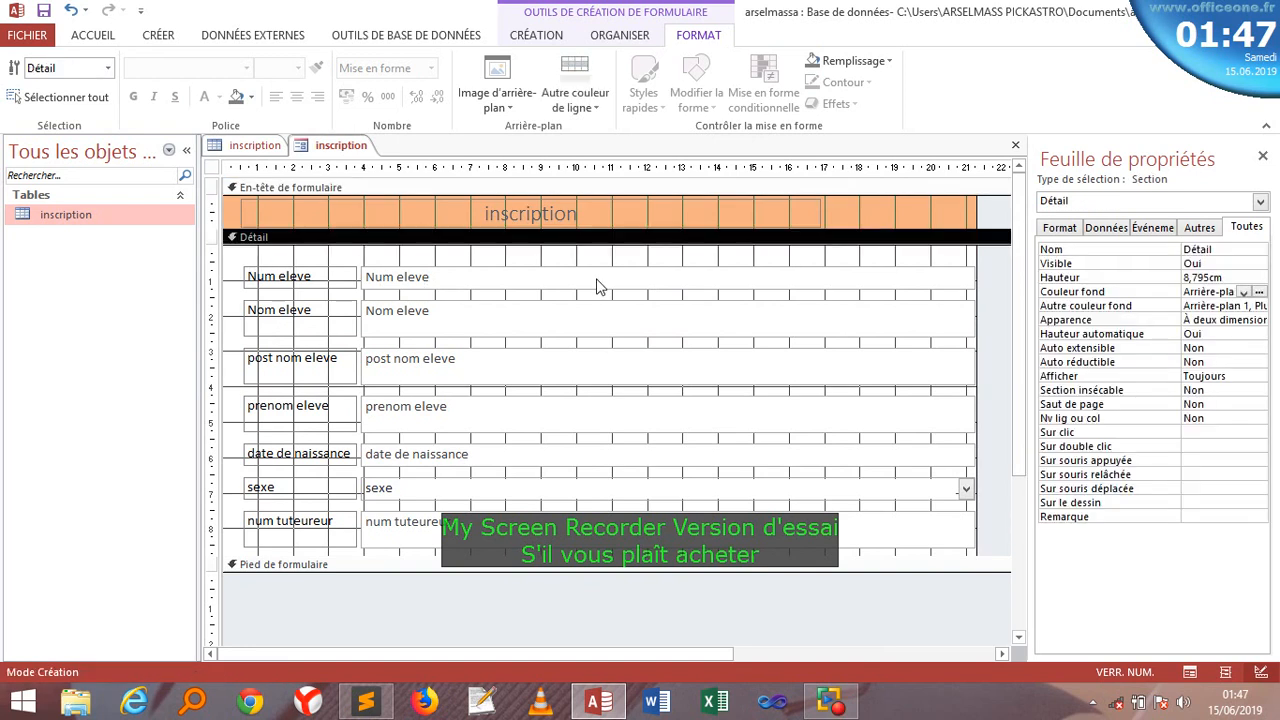
{"action": "left_click", "coordinate": [1259, 293]}
{"action": "left_click", "coordinate": [1206, 353]}
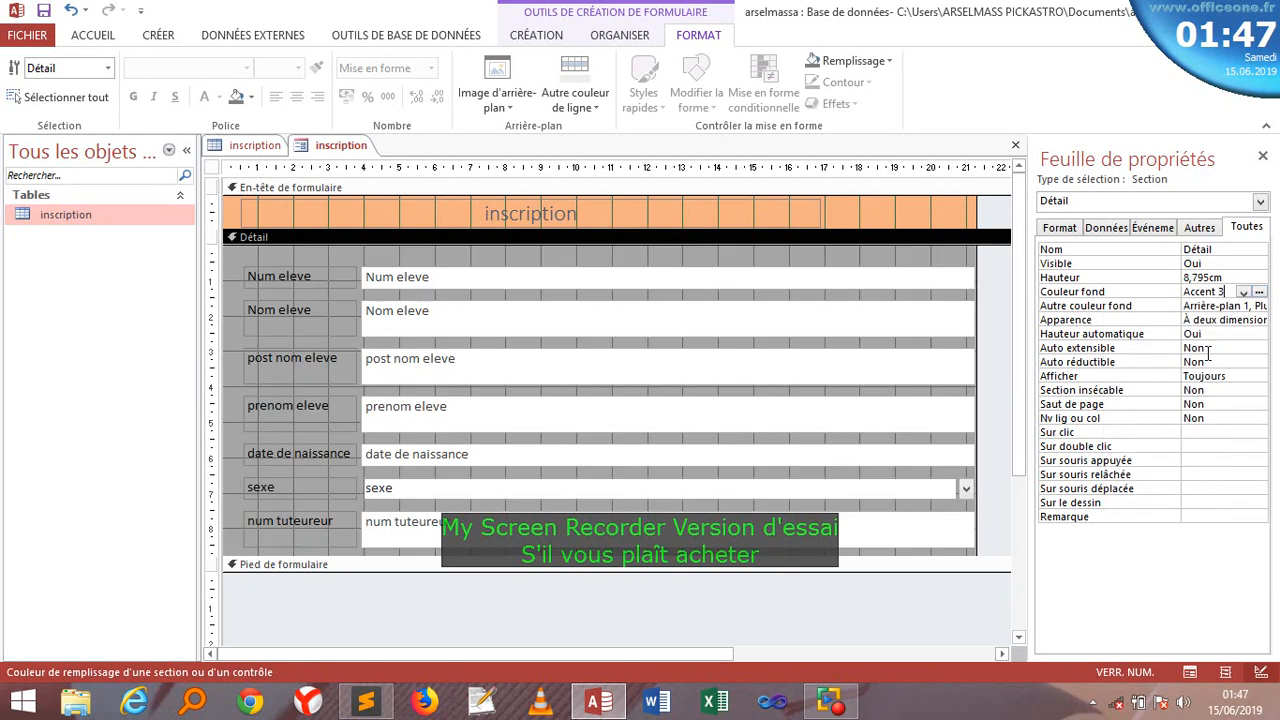
- Select all the field boxes and stretch them wider across the form
{"action": "left_click", "coordinate": [444, 260]}
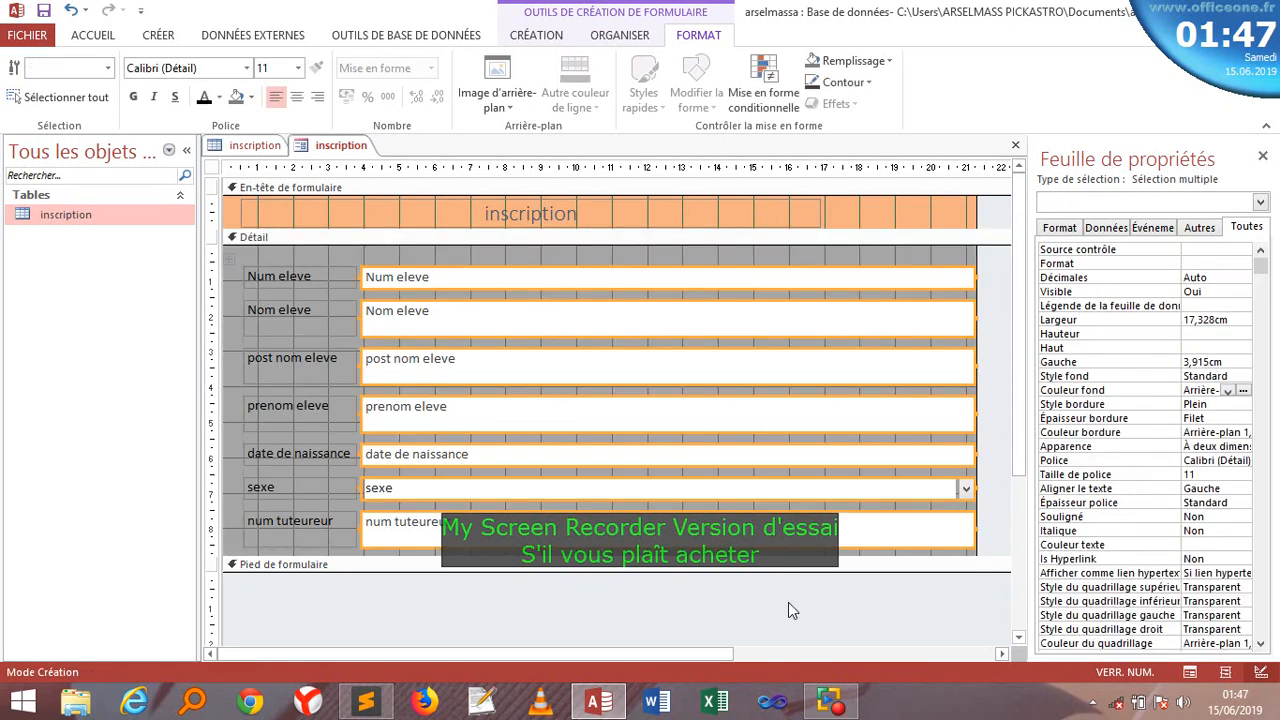
{"action": "left_click_drag", "start_coordinate": [645, 657], "coordinate": [833, 645]}
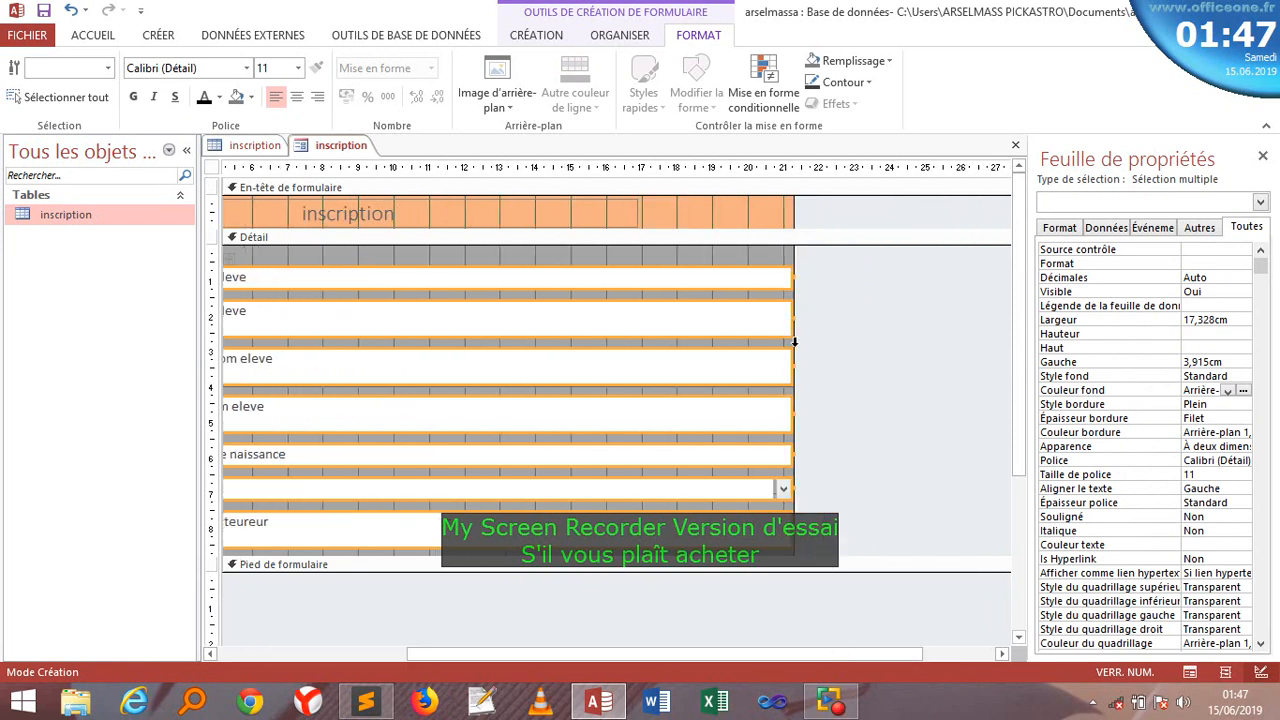
{"action": "left_click_drag", "start_coordinate": [793, 344], "coordinate": [971, 343]}
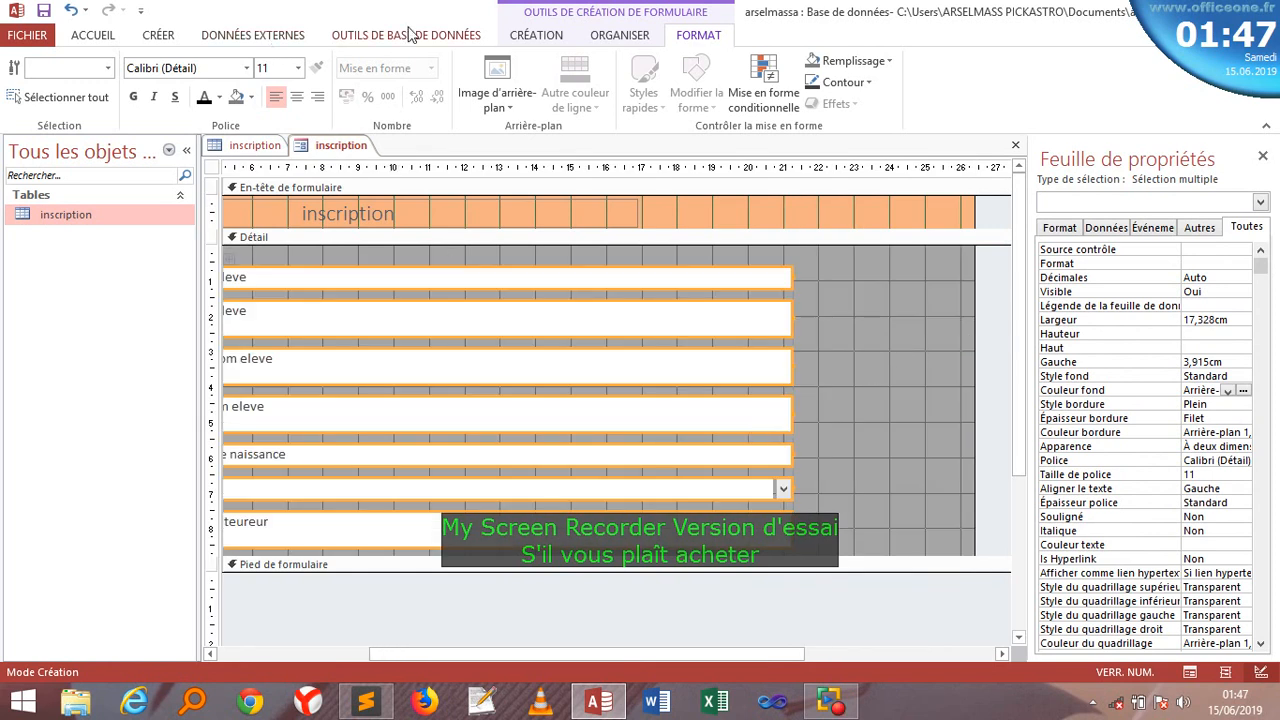
- Draw a command button (Commande24) to the right of the form's fields using the Bouton control
{"action": "left_click", "coordinate": [536, 36]}
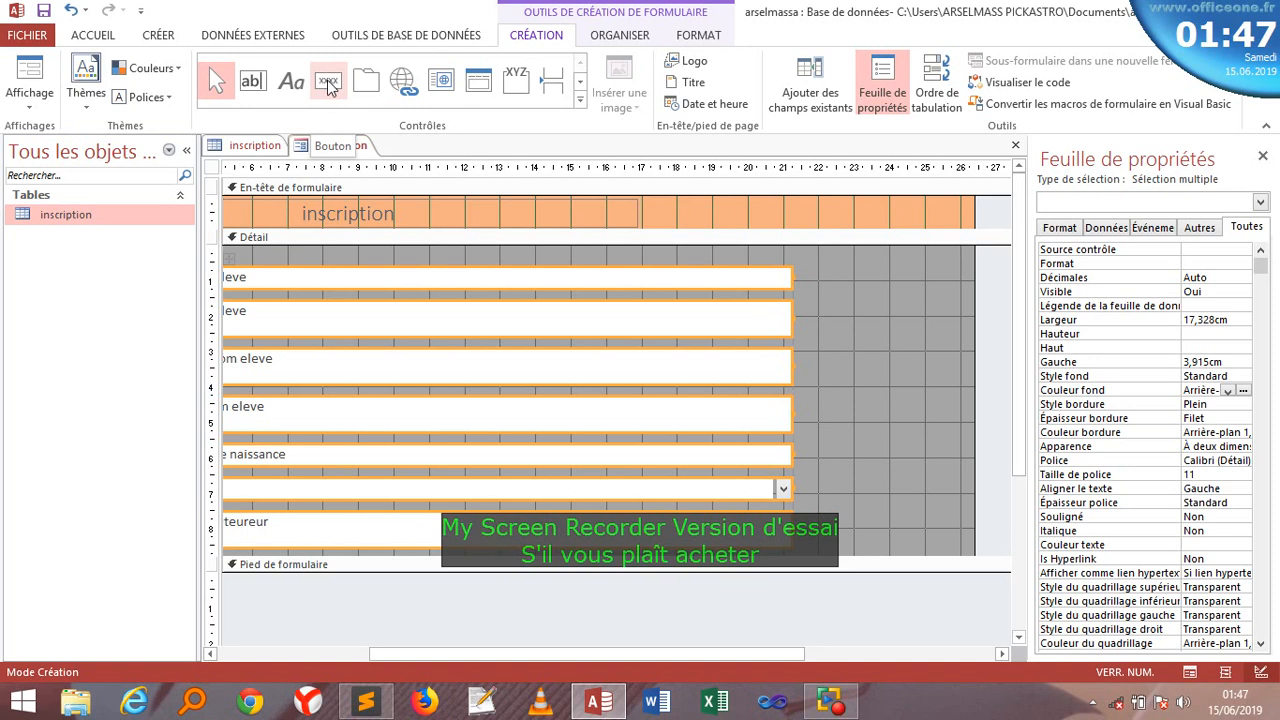
{"action": "left_click", "coordinate": [330, 84]}
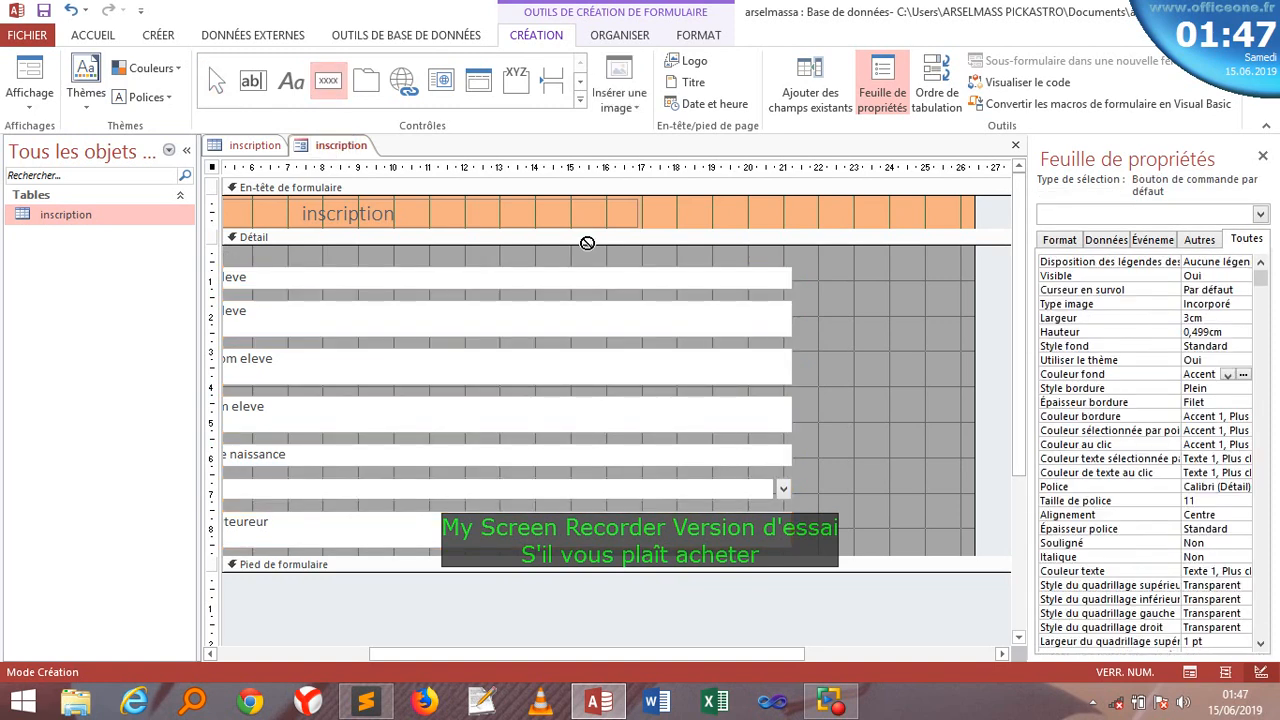
{"action": "left_click_drag", "start_coordinate": [809, 282], "coordinate": [950, 310]}
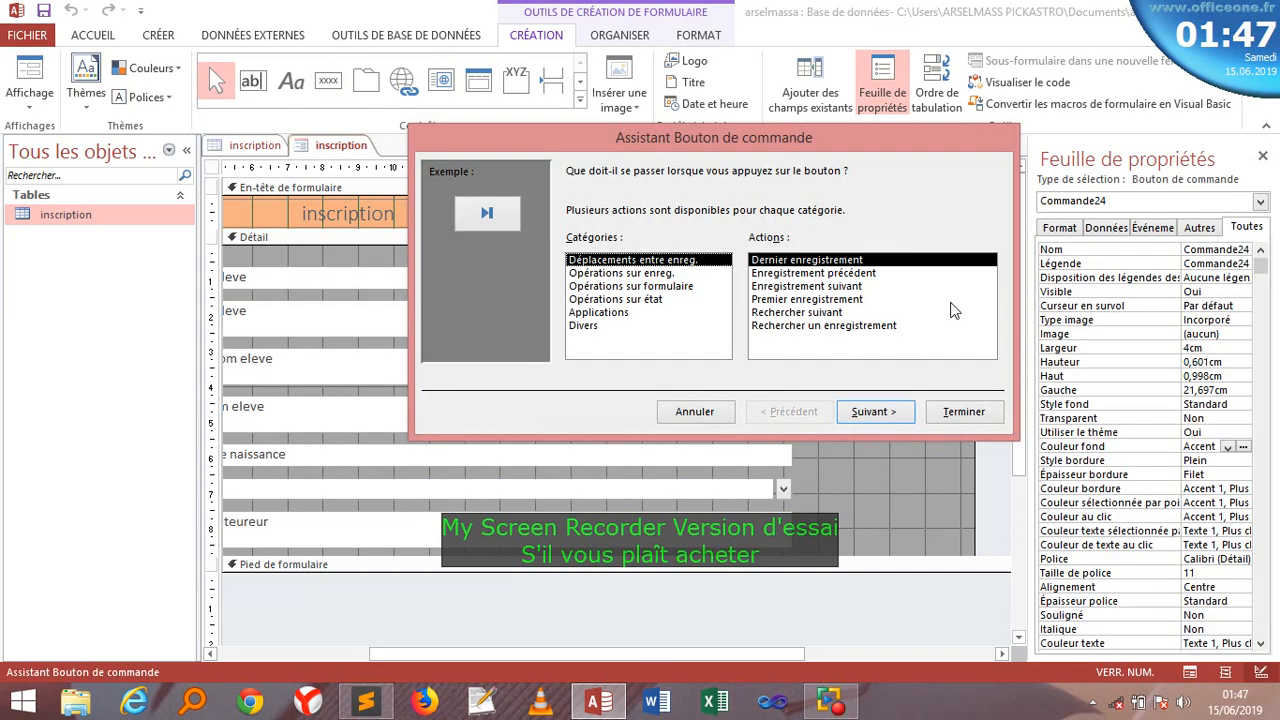
- Make the button add a new record, with the text label 'nouveau eleve'
{"action": "left_click", "coordinate": [627, 288]}
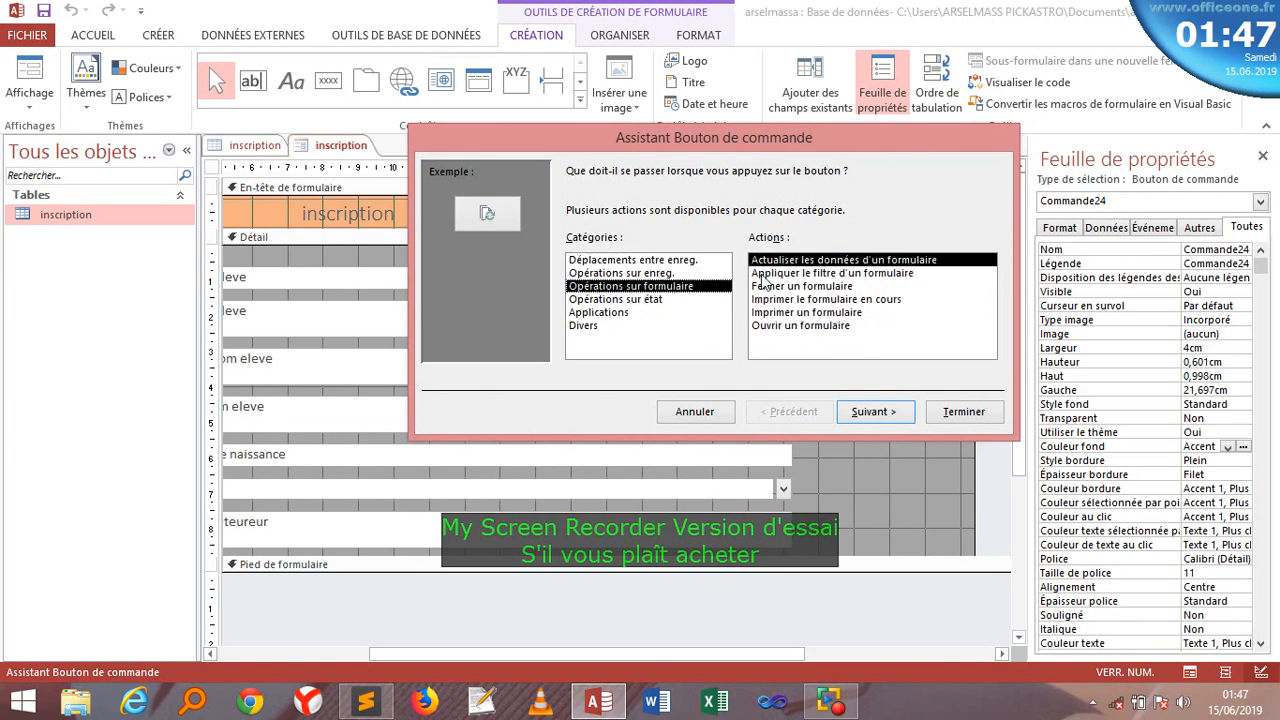
{"action": "left_click", "coordinate": [622, 274]}
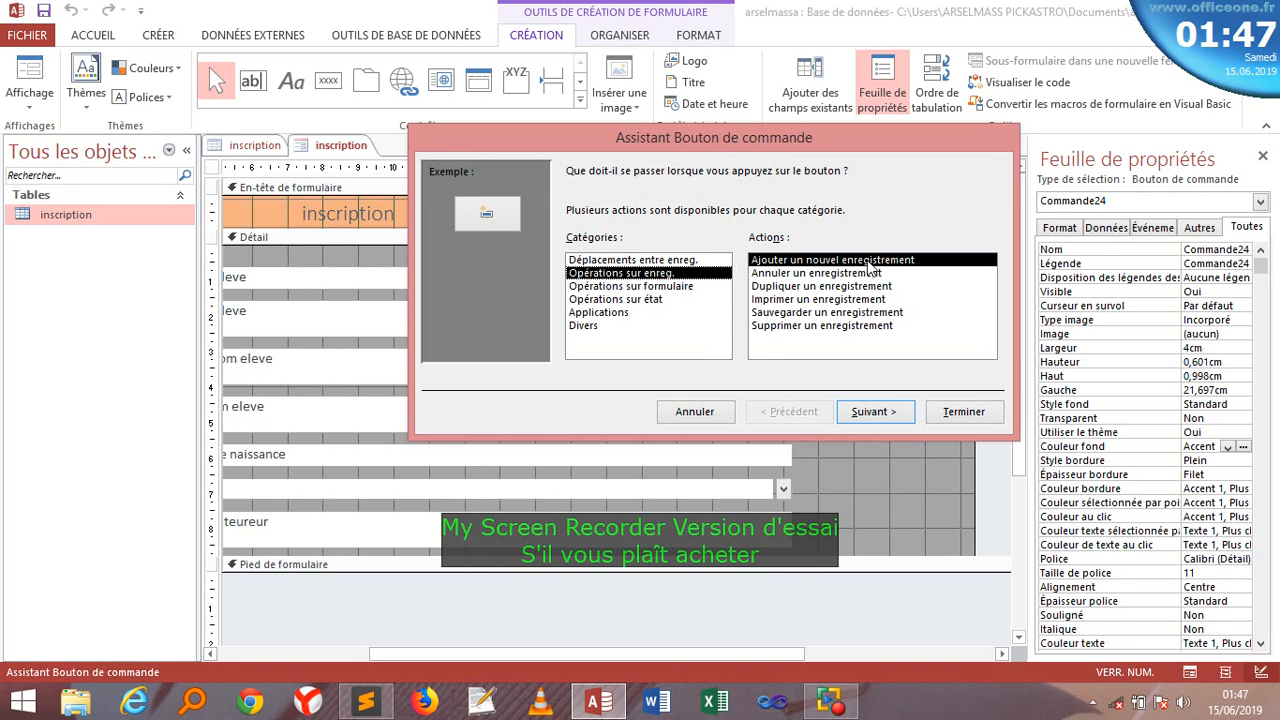
{"action": "left_click", "coordinate": [867, 410]}
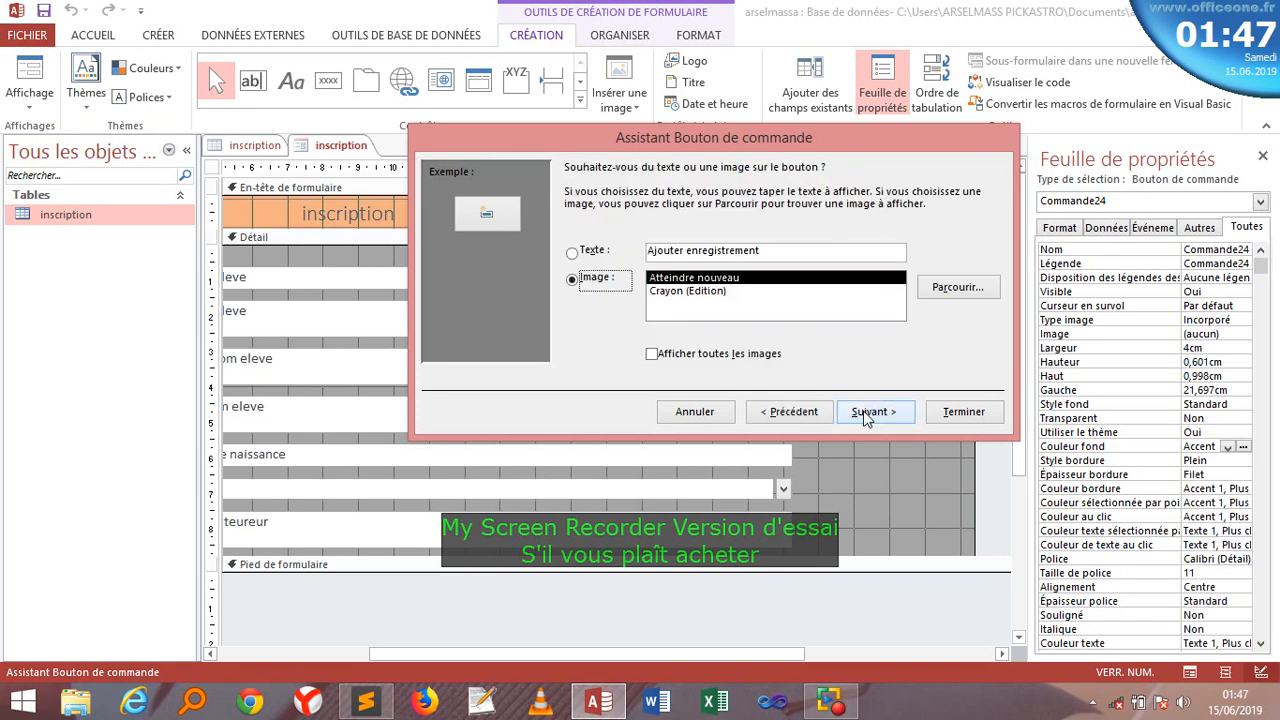
{"action": "left_click", "coordinate": [597, 256]}
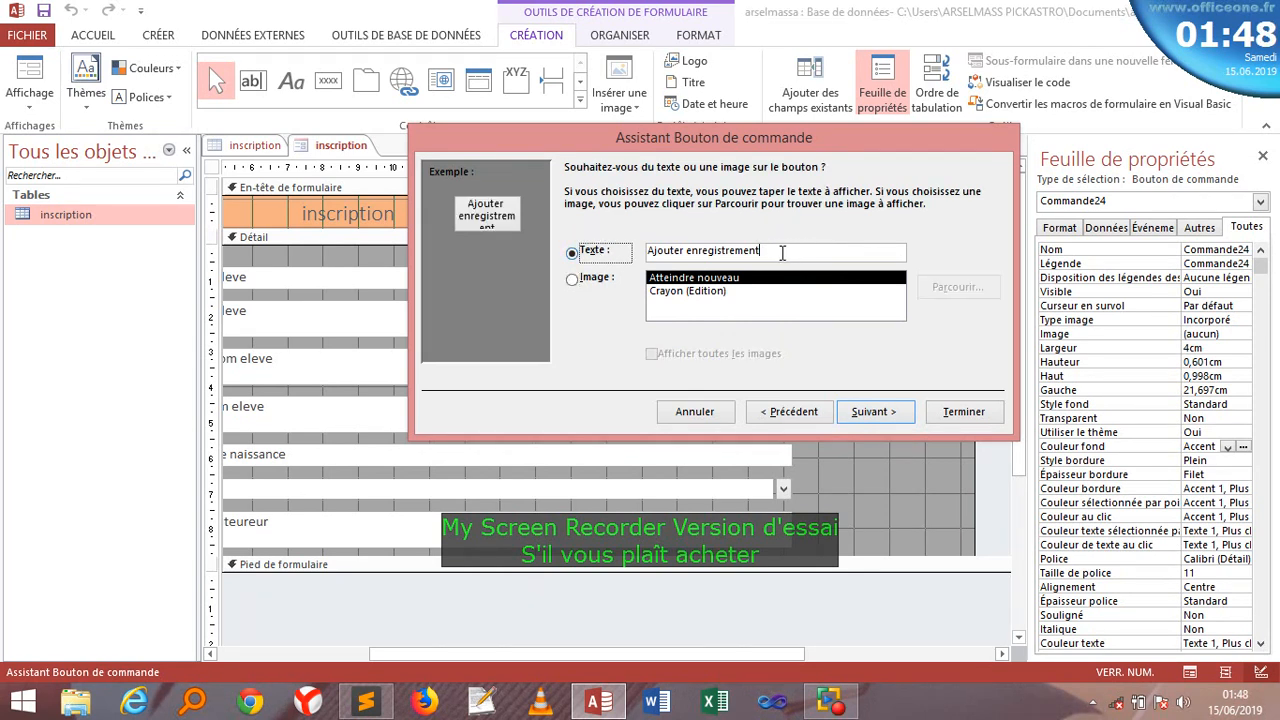
{"action": "left_click_drag", "start_coordinate": [780, 251], "coordinate": [648, 257]}
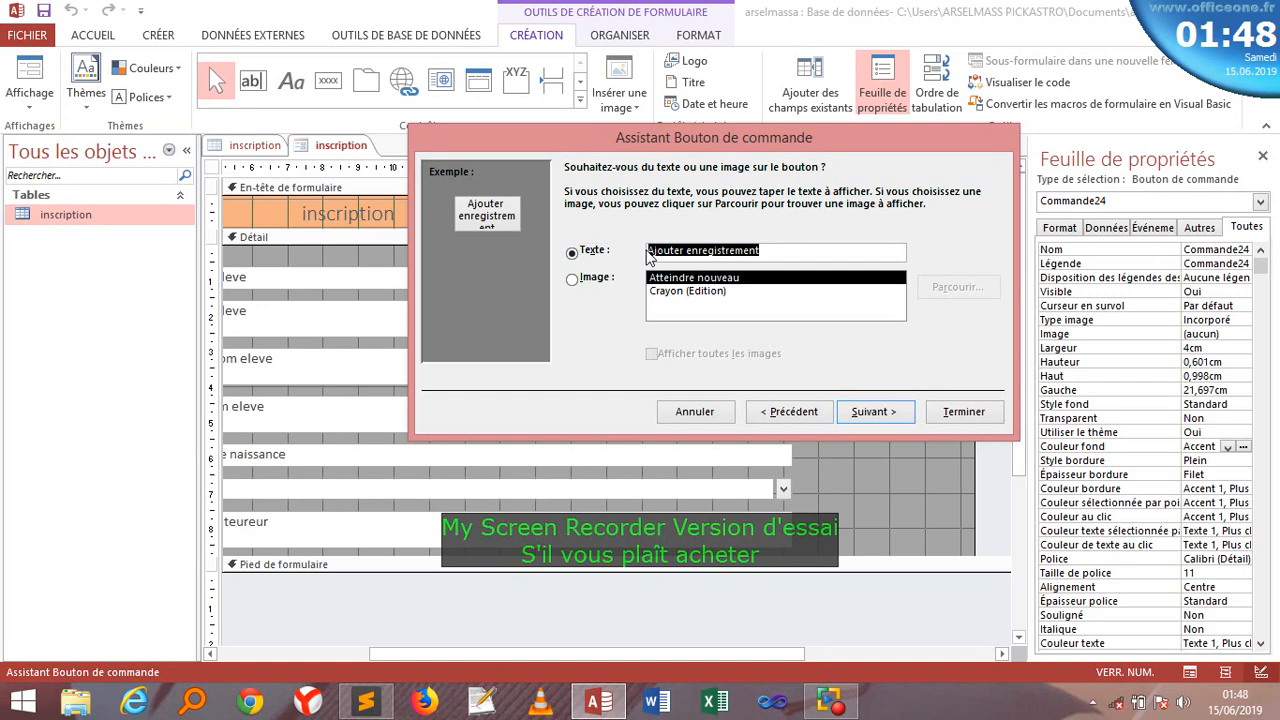
{"action": "type", "text": "nou"}
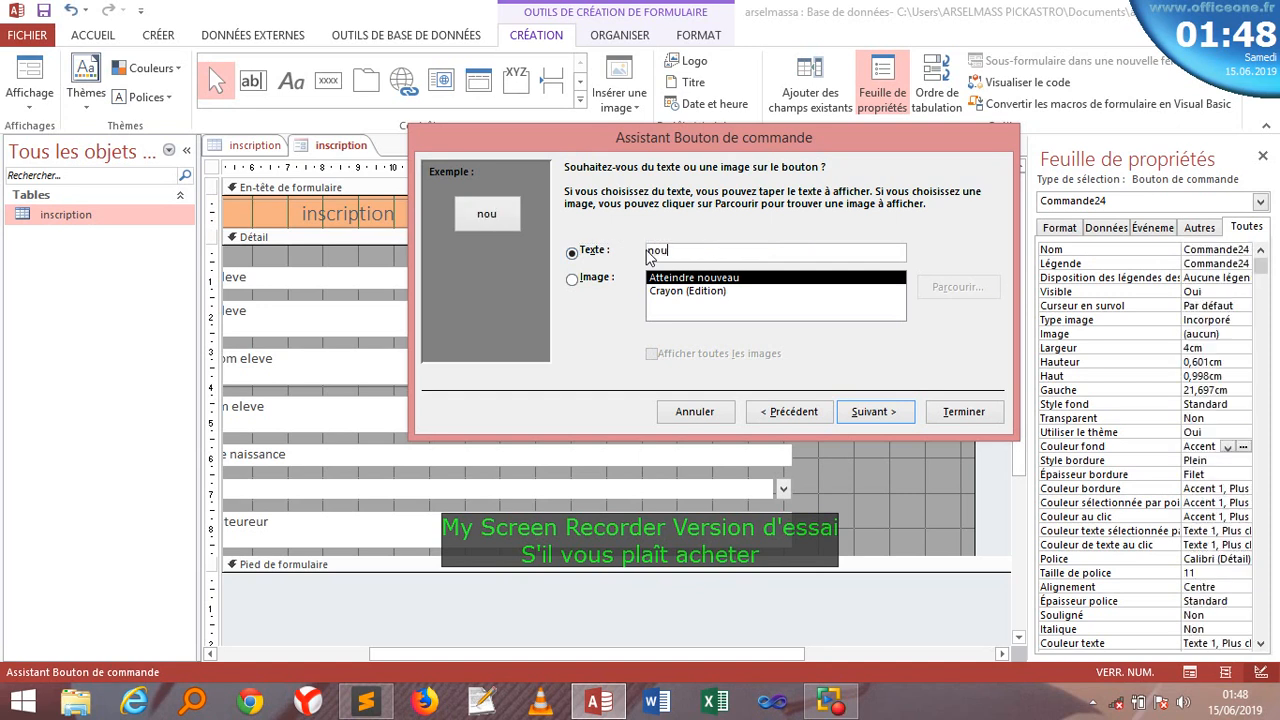
{"action": "type", "text": "veau eleve"}
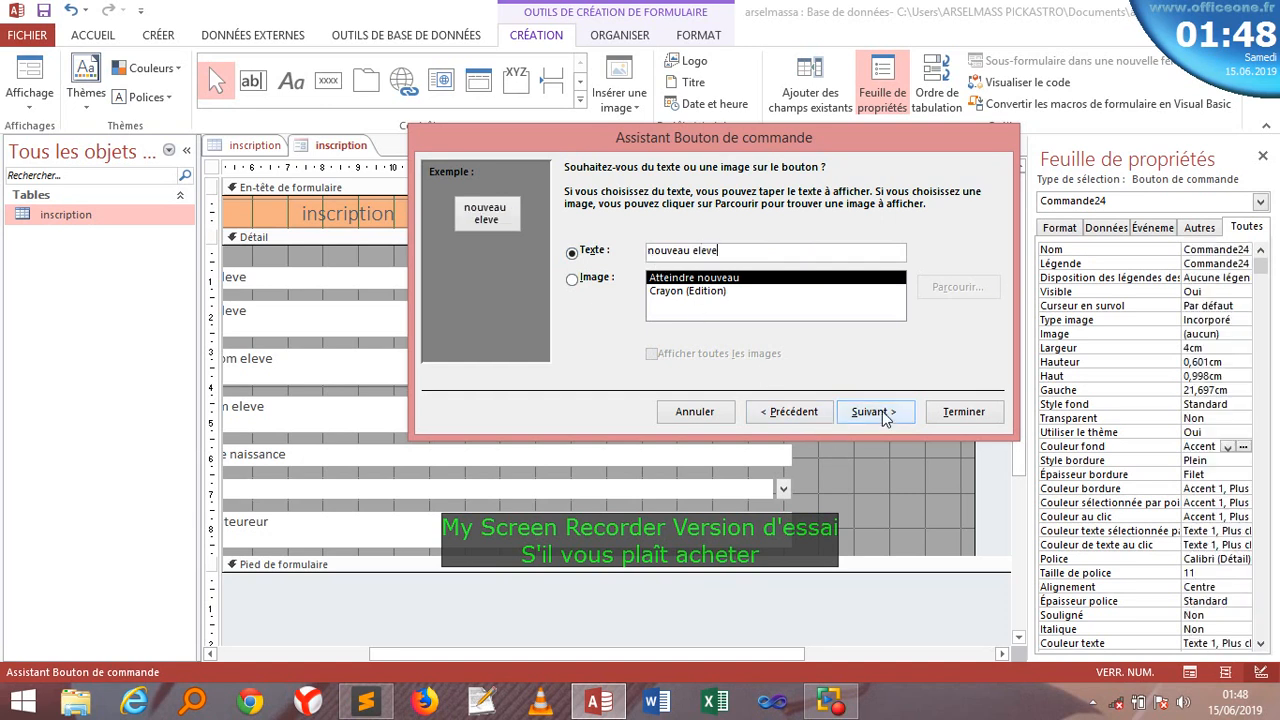
{"action": "left_click", "coordinate": [963, 411]}
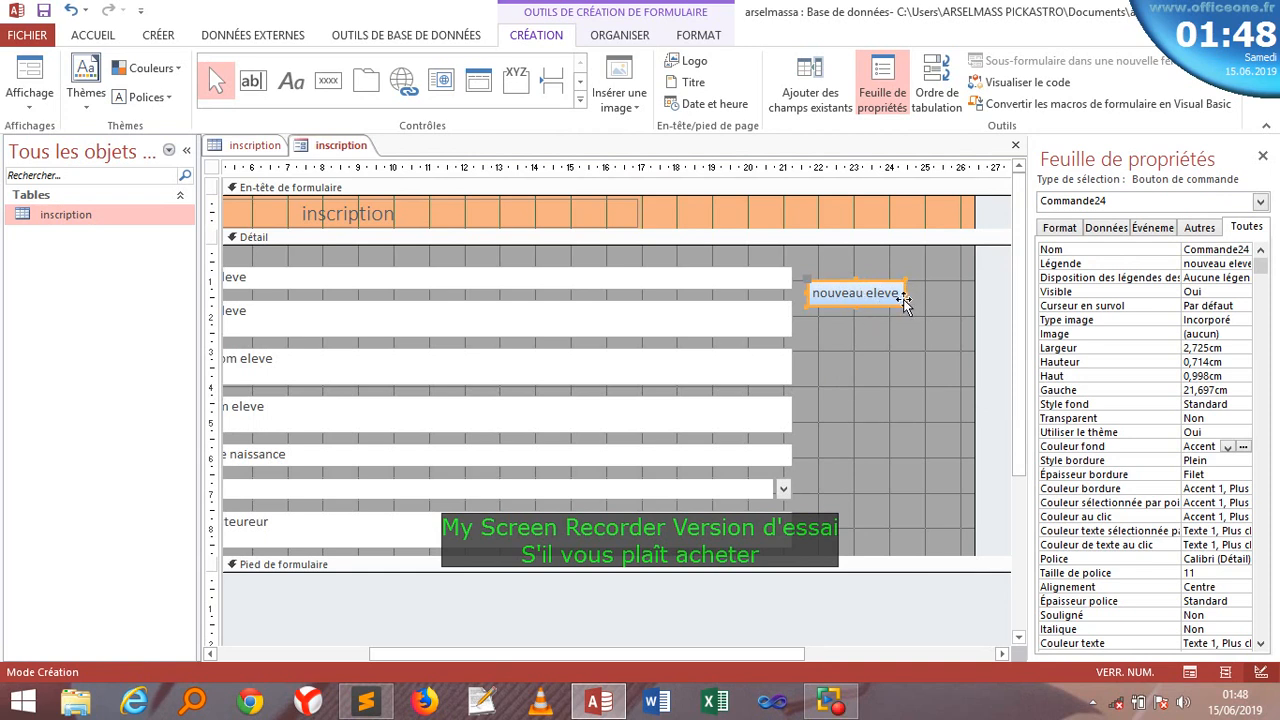
- Widen the nouveau eleve button slightly
{"action": "left_click_drag", "start_coordinate": [903, 292], "coordinate": [928, 293]}
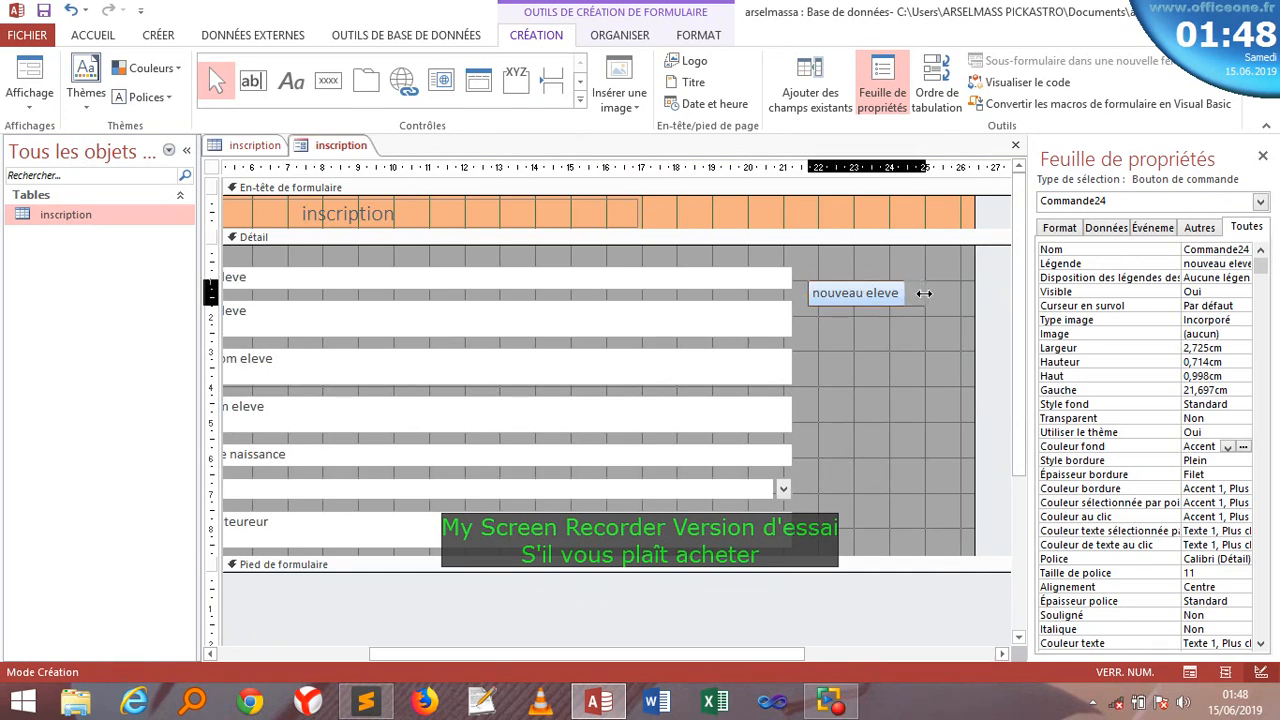
{"action": "left_click", "coordinate": [880, 378]}
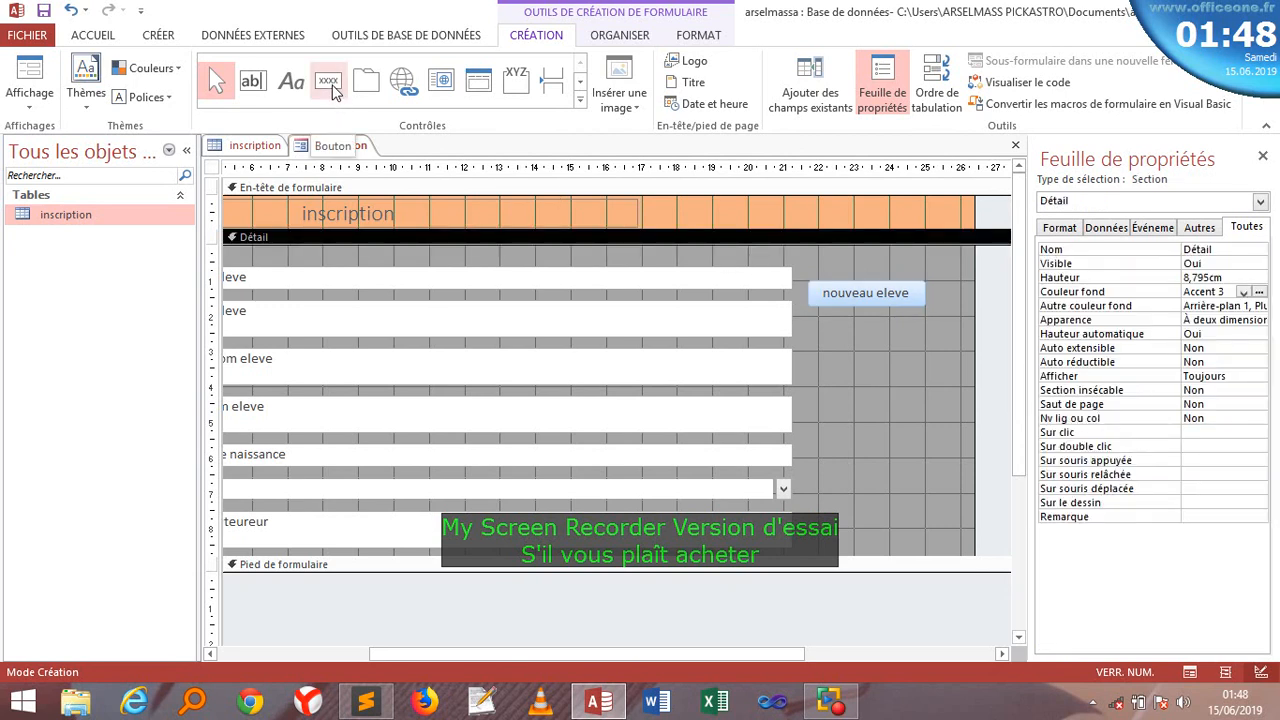
{"action": "left_click", "coordinate": [332, 86]}
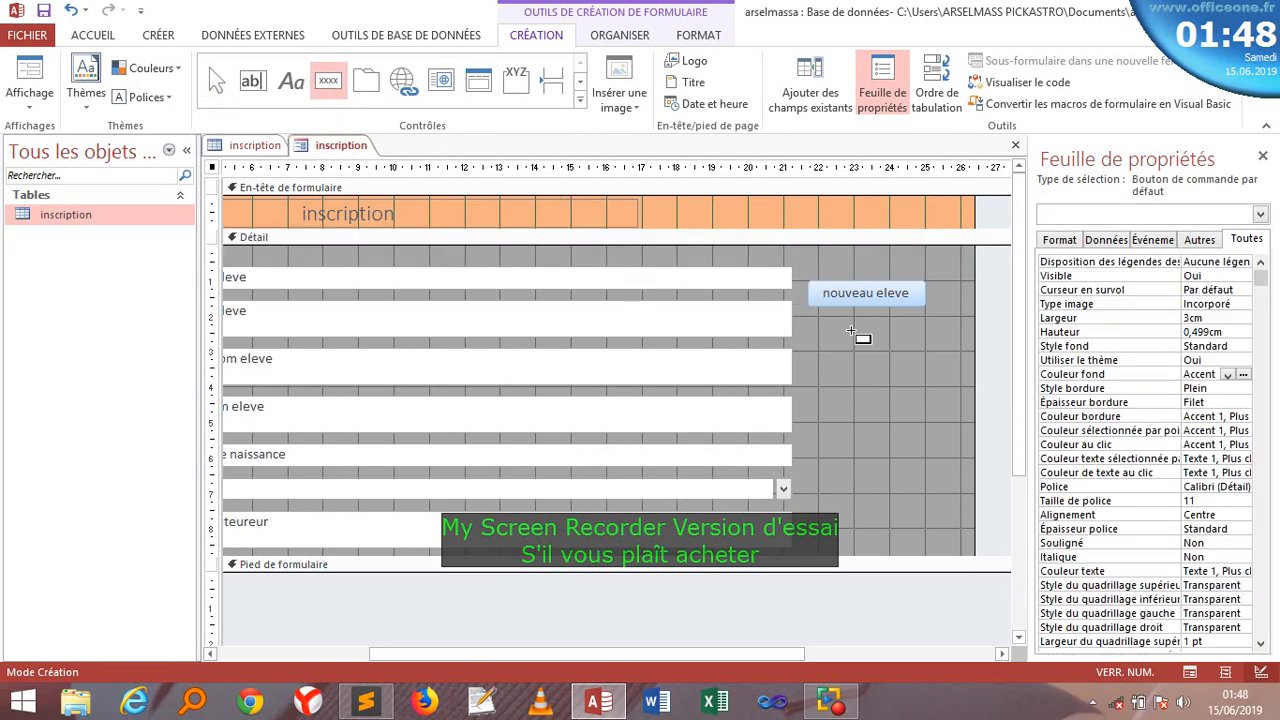
- Draw a second button below nouveau eleve and set it to save the record
{"action": "left_click_drag", "start_coordinate": [811, 321], "coordinate": [922, 343]}
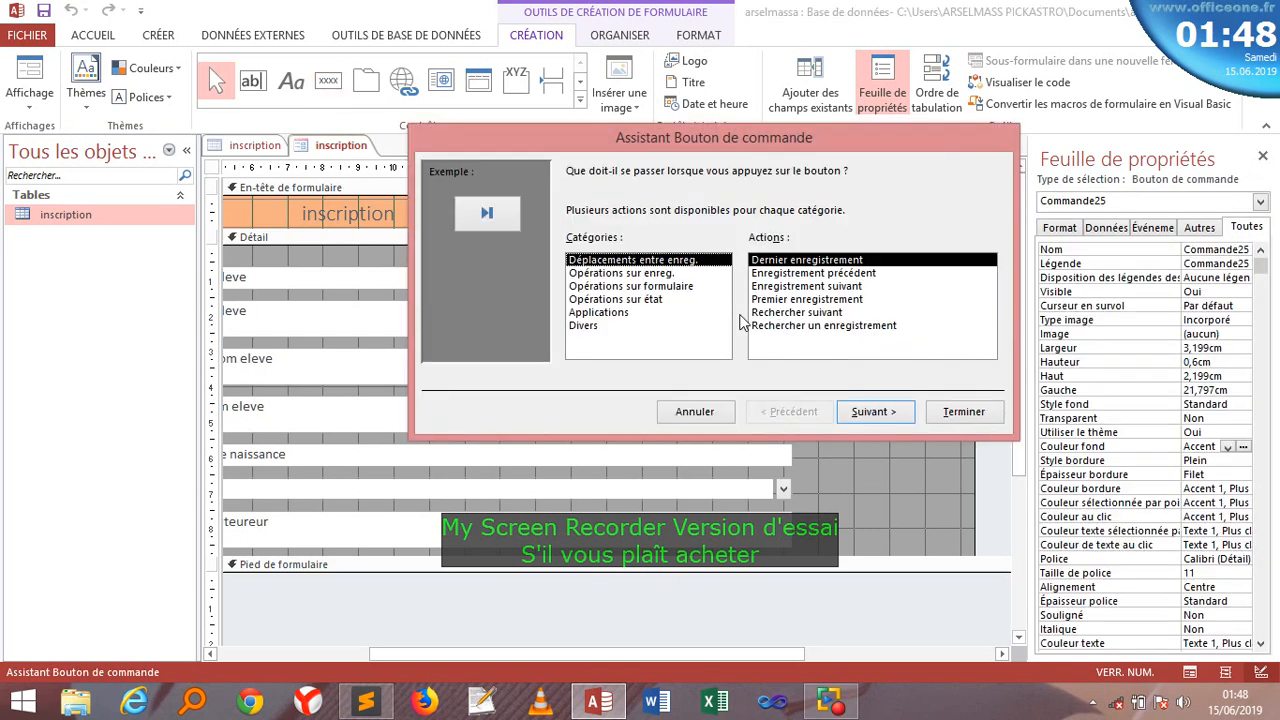
{"action": "left_click", "coordinate": [657, 274]}
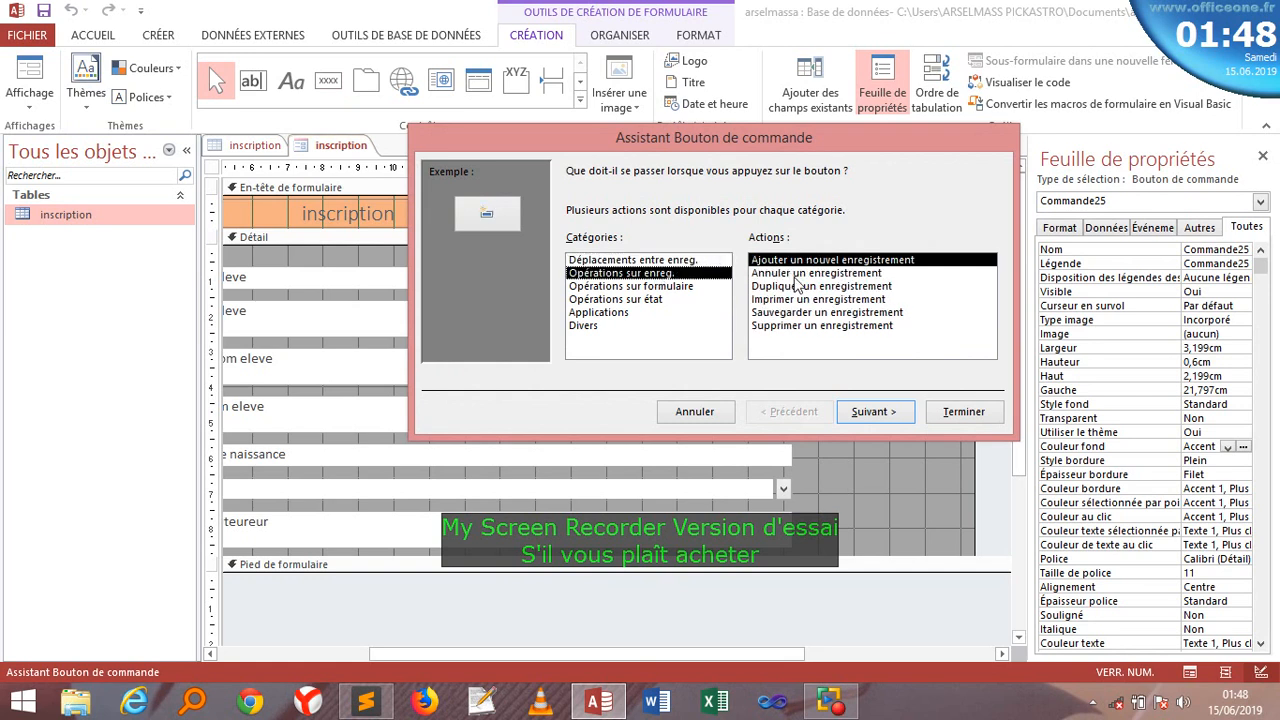
{"action": "left_click", "coordinate": [795, 314]}
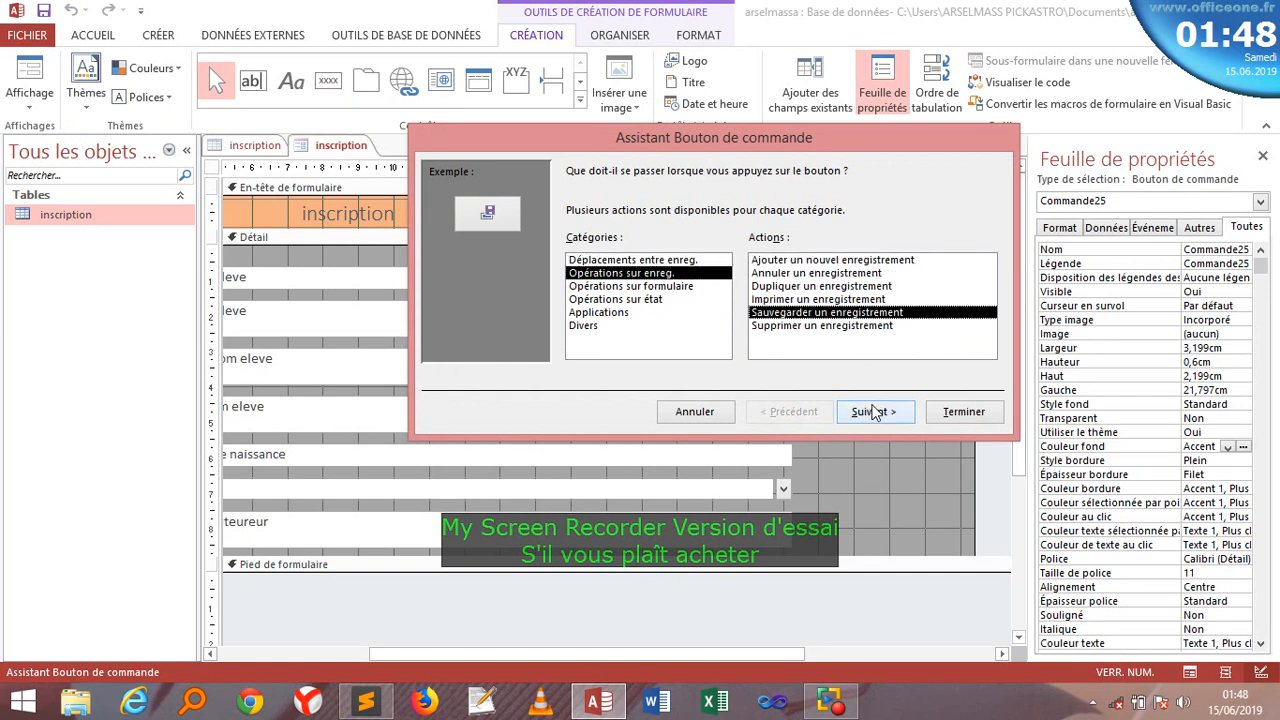
{"action": "left_click", "coordinate": [873, 411]}
- Label the save button 'Sauvegarder un eleve' and line it up under nouveau eleve
{"action": "left_click", "coordinate": [736, 252]}
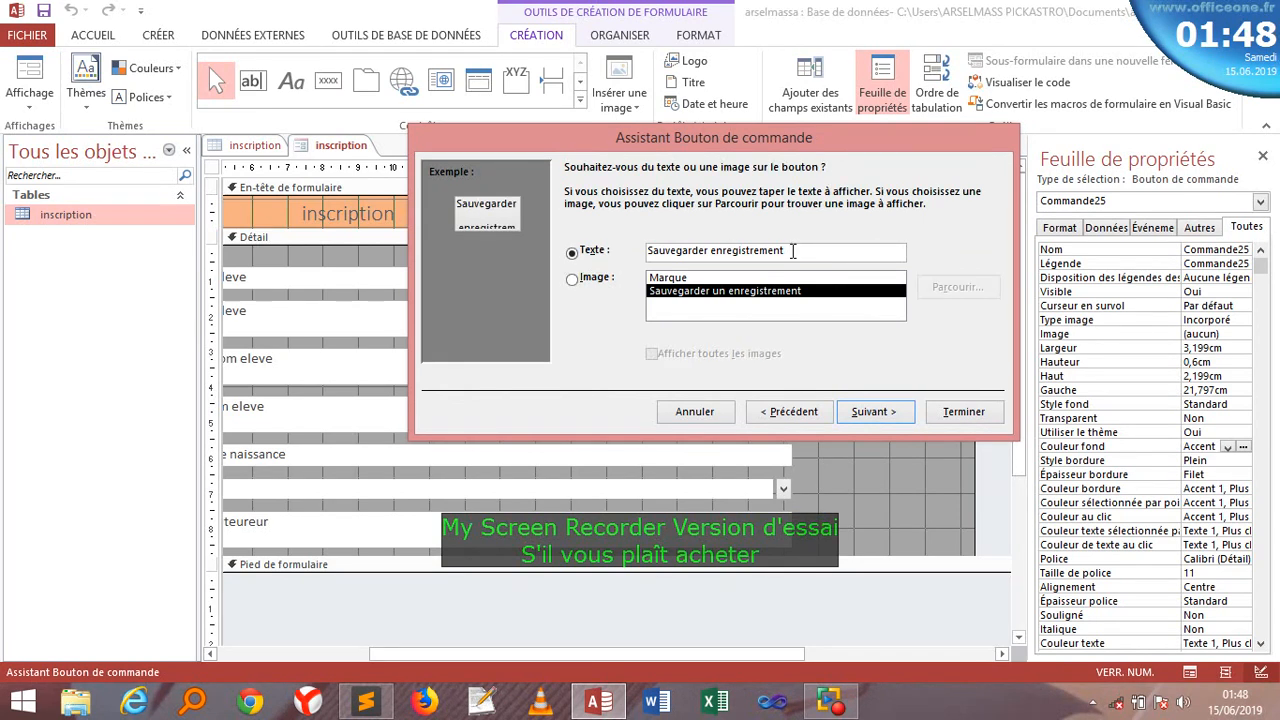
{"action": "left_click_drag", "start_coordinate": [786, 252], "coordinate": [655, 253]}
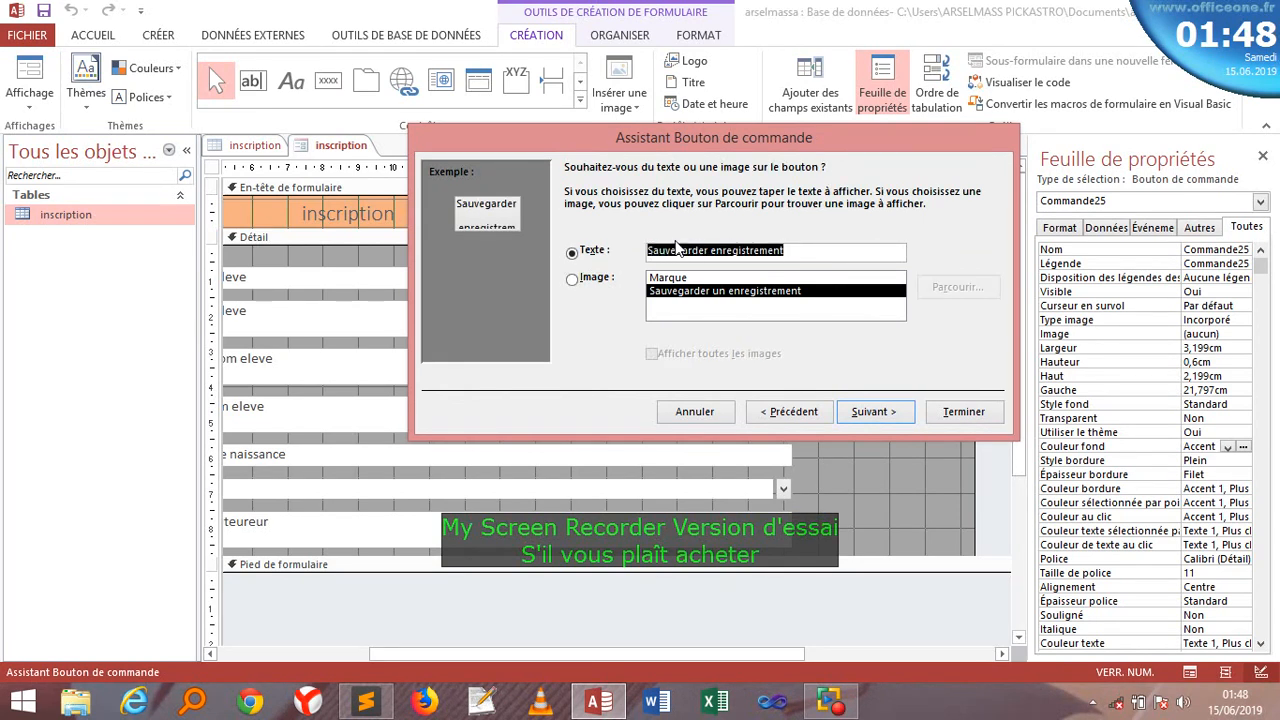
{"action": "left_click", "coordinate": [786, 252]}
{"action": "left_click_drag", "start_coordinate": [786, 252], "coordinate": [704, 253]}
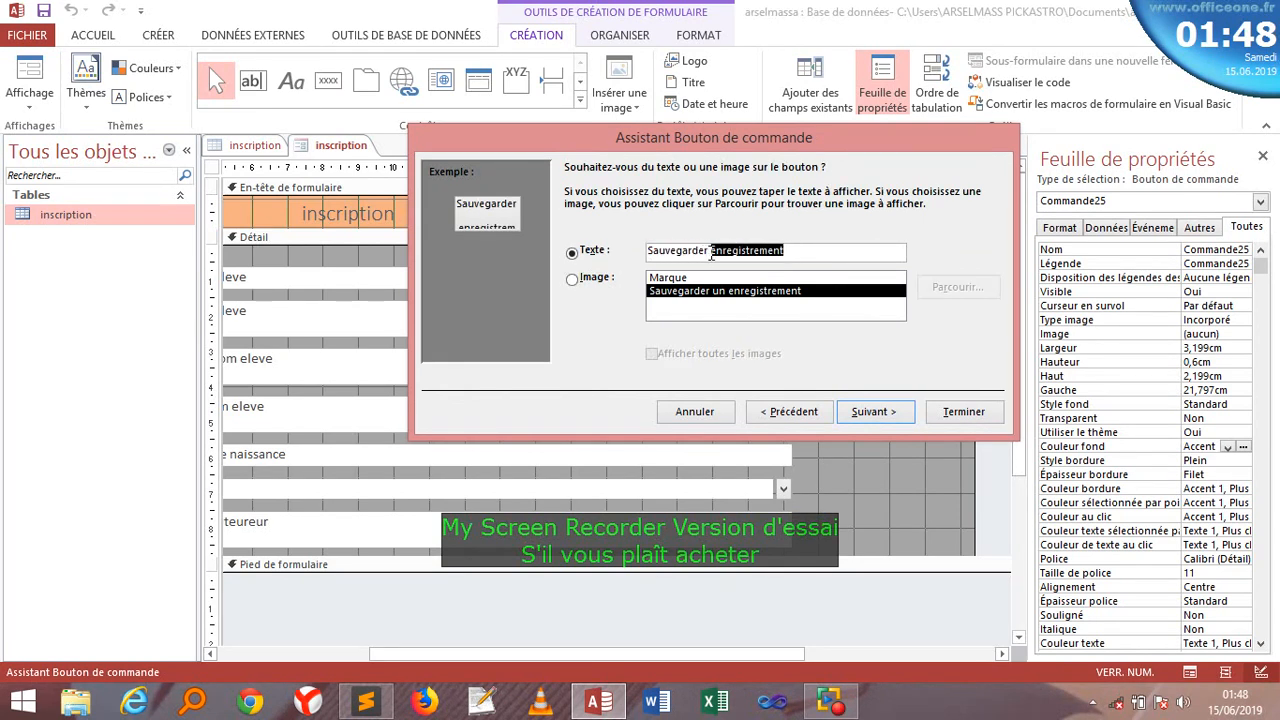
{"action": "type", "text": "un "}
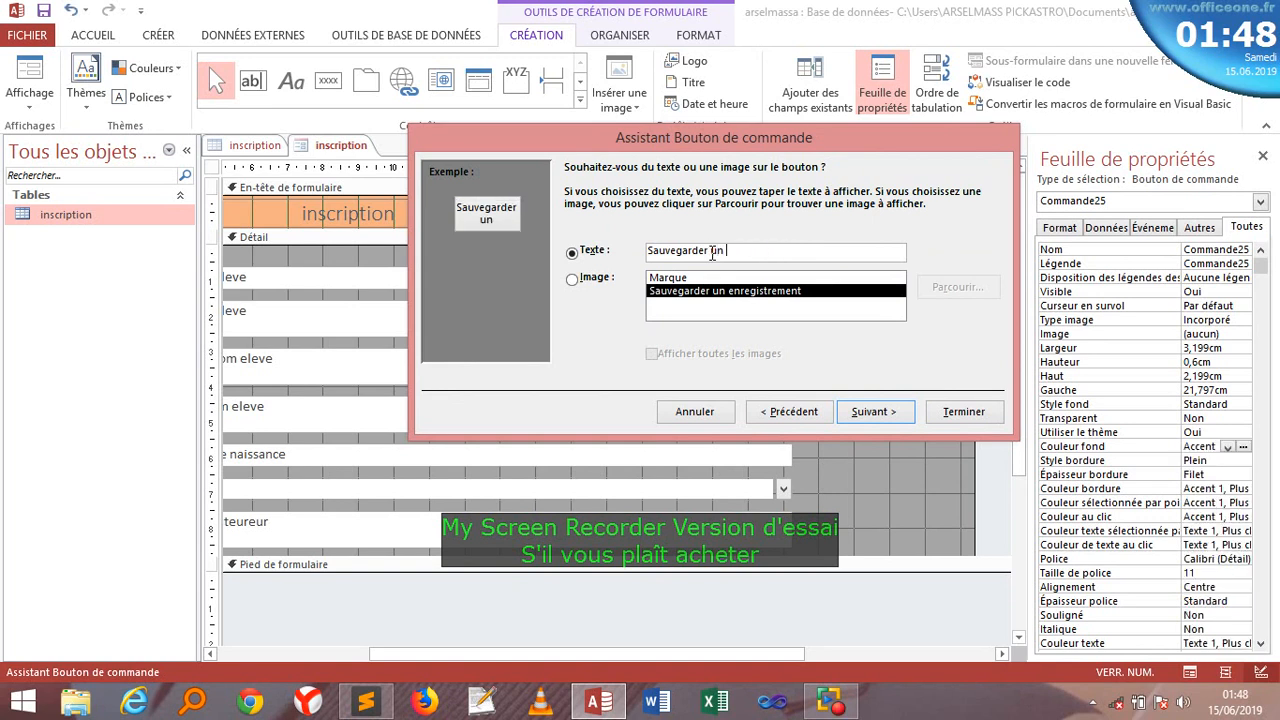
{"action": "type", "text": "eleve"}
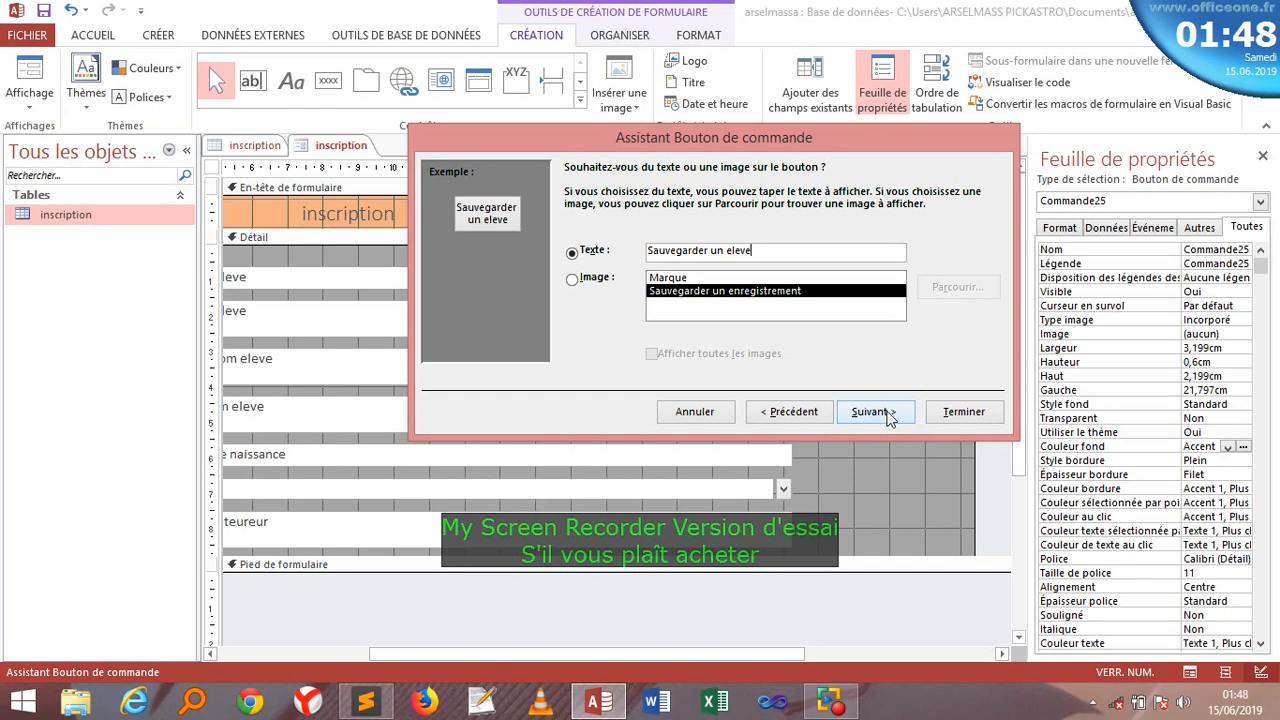
{"action": "left_click", "coordinate": [950, 416]}
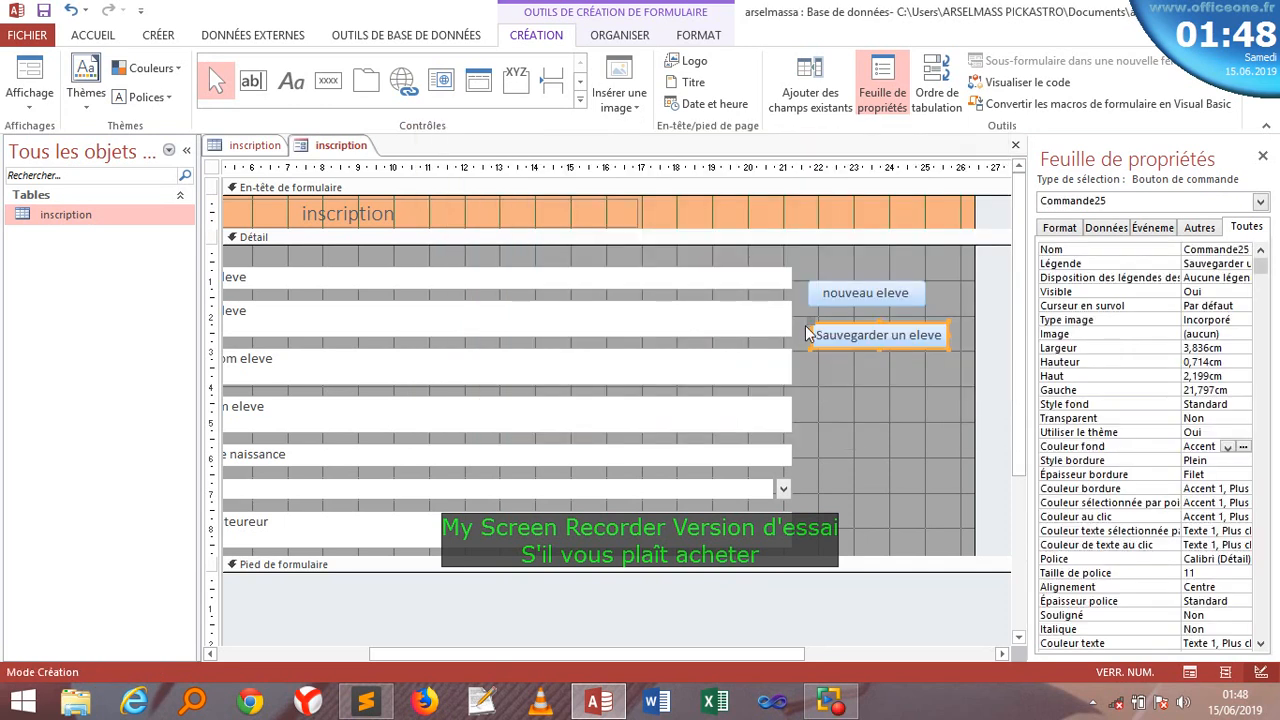
{"action": "left_click_drag", "start_coordinate": [808, 333], "coordinate": [800, 324]}
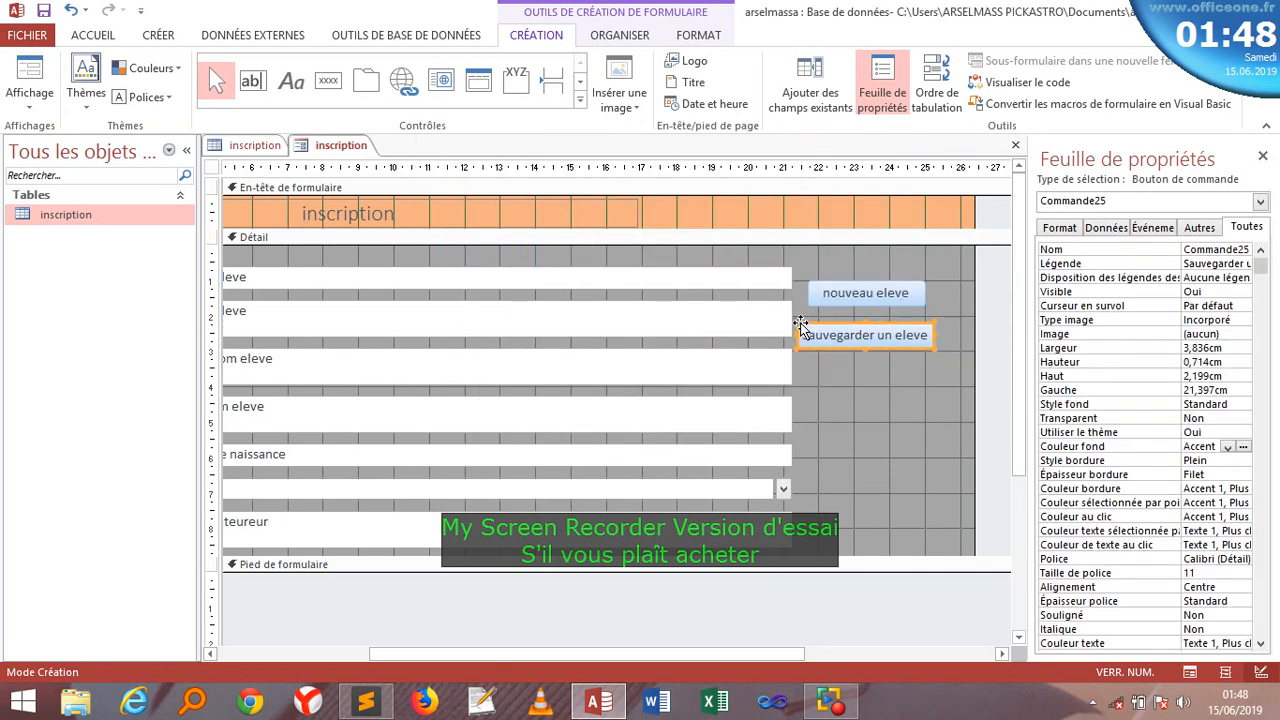
- Draw a third button below the save button and set it to delete the record
{"action": "left_click", "coordinate": [330, 81]}
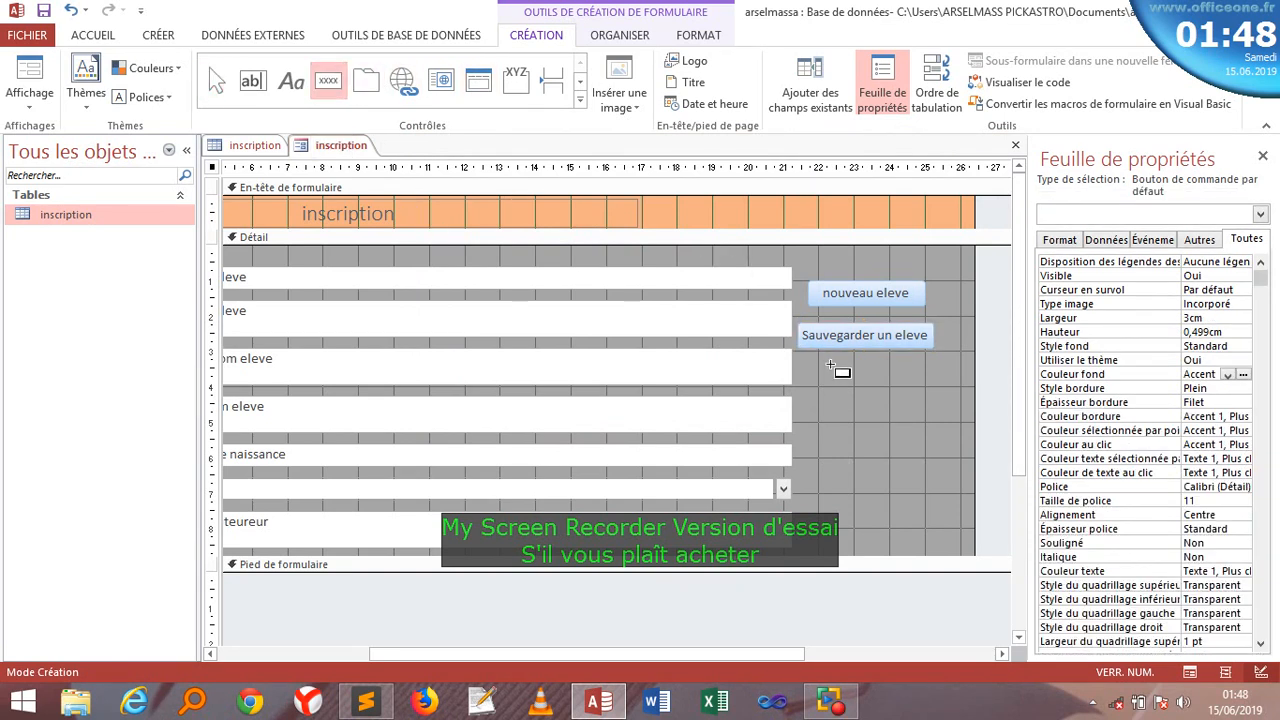
{"action": "left_click_drag", "start_coordinate": [822, 366], "coordinate": [915, 381]}
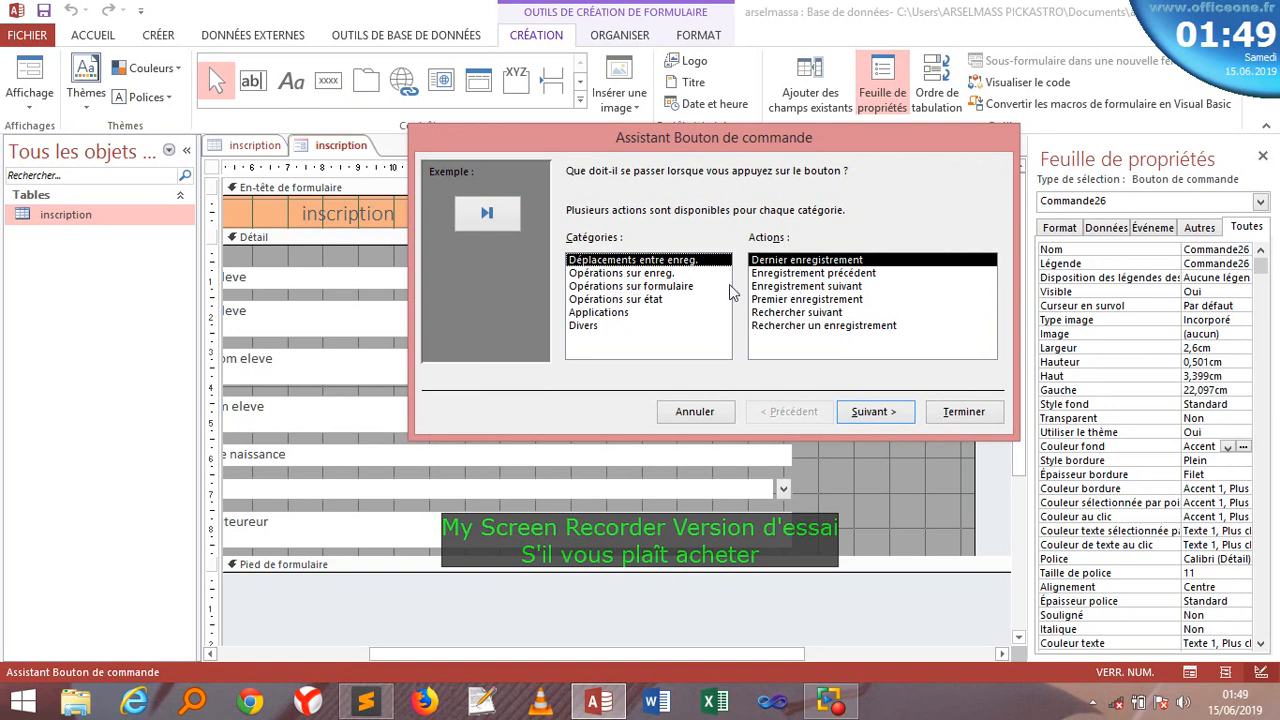
{"action": "left_click", "coordinate": [652, 274]}
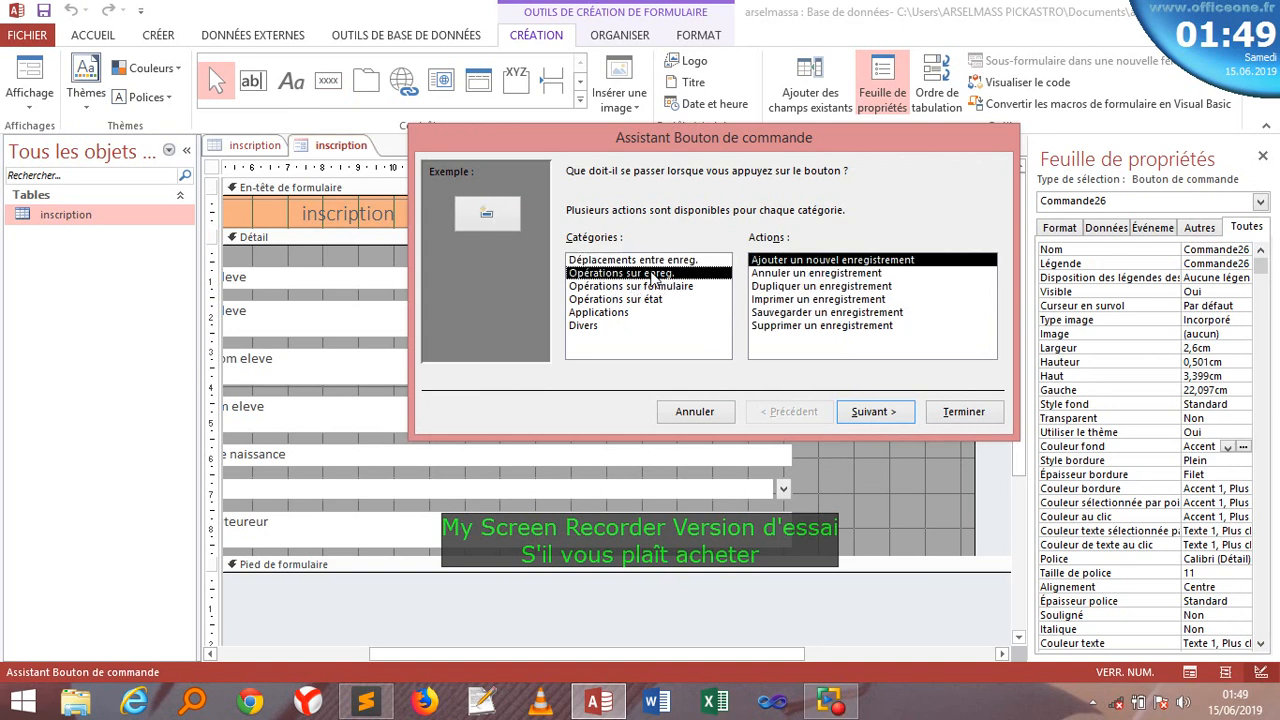
{"action": "left_click", "coordinate": [818, 326]}
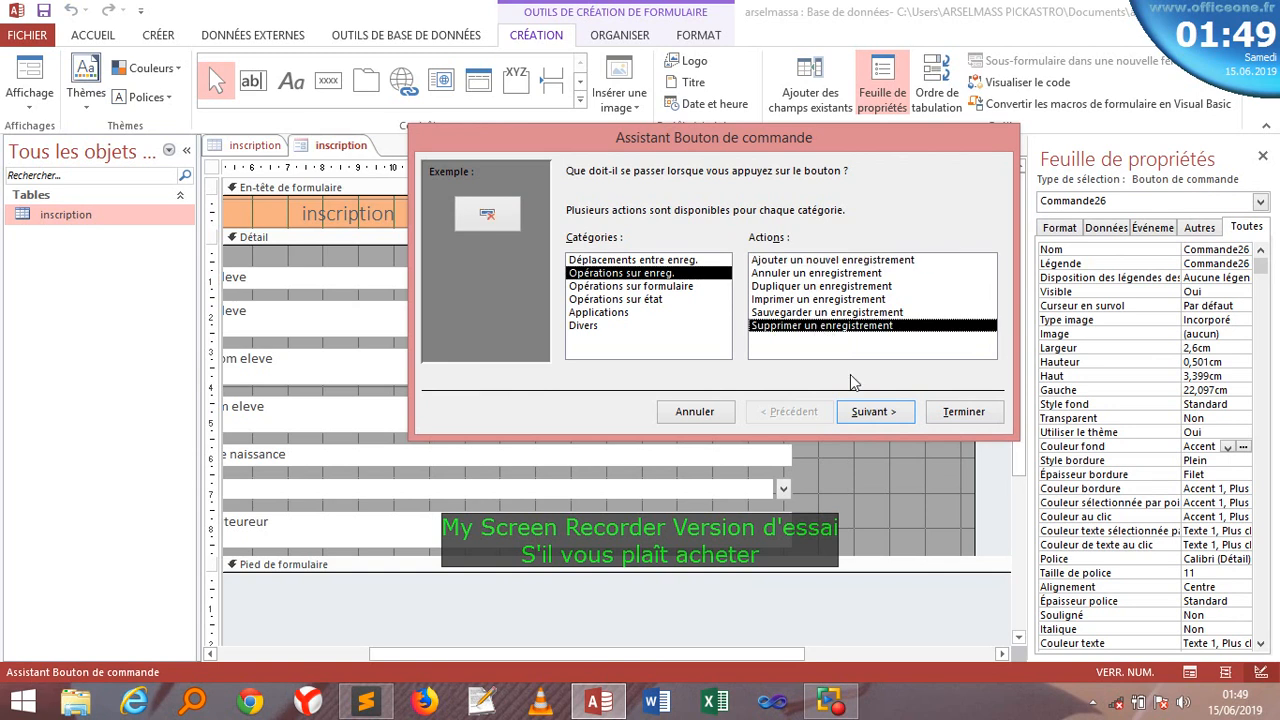
{"action": "left_click", "coordinate": [869, 412]}
- Label the delete button 'Supprimer un eleve' and move it up and left into place
{"action": "left_click_drag", "start_coordinate": [779, 250], "coordinate": [708, 250]}
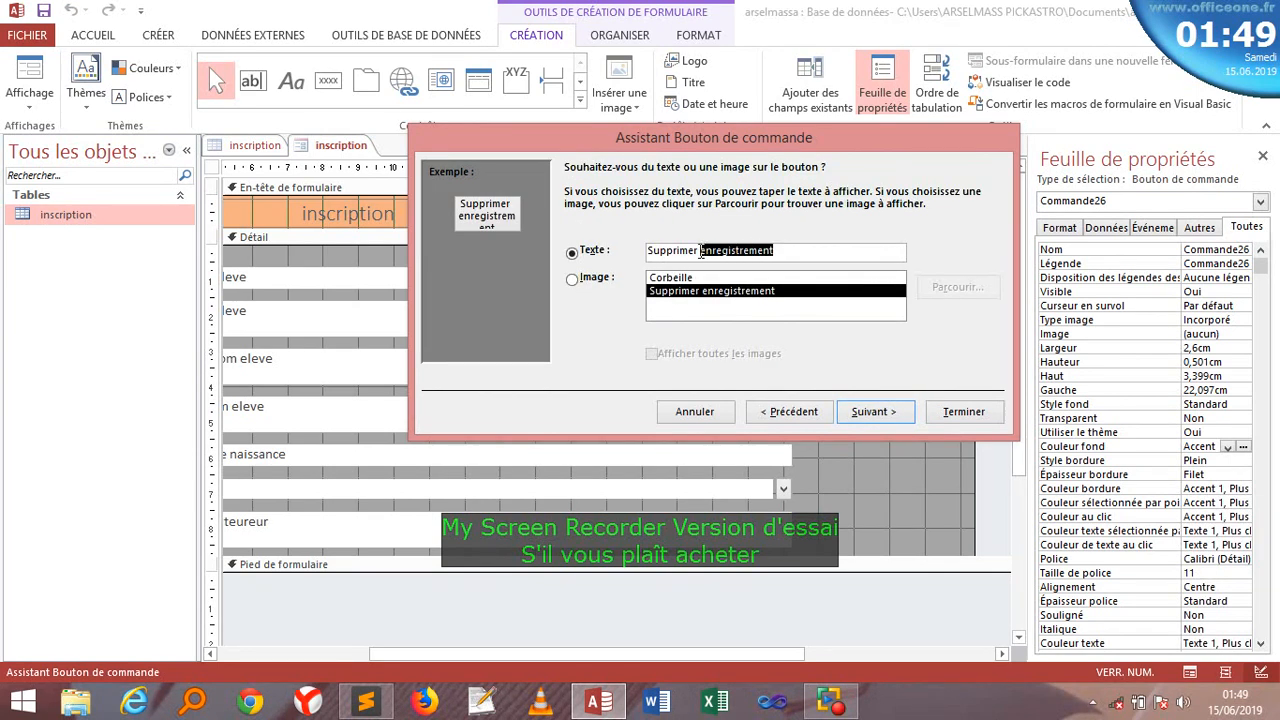
{"action": "type", "text": "un "}
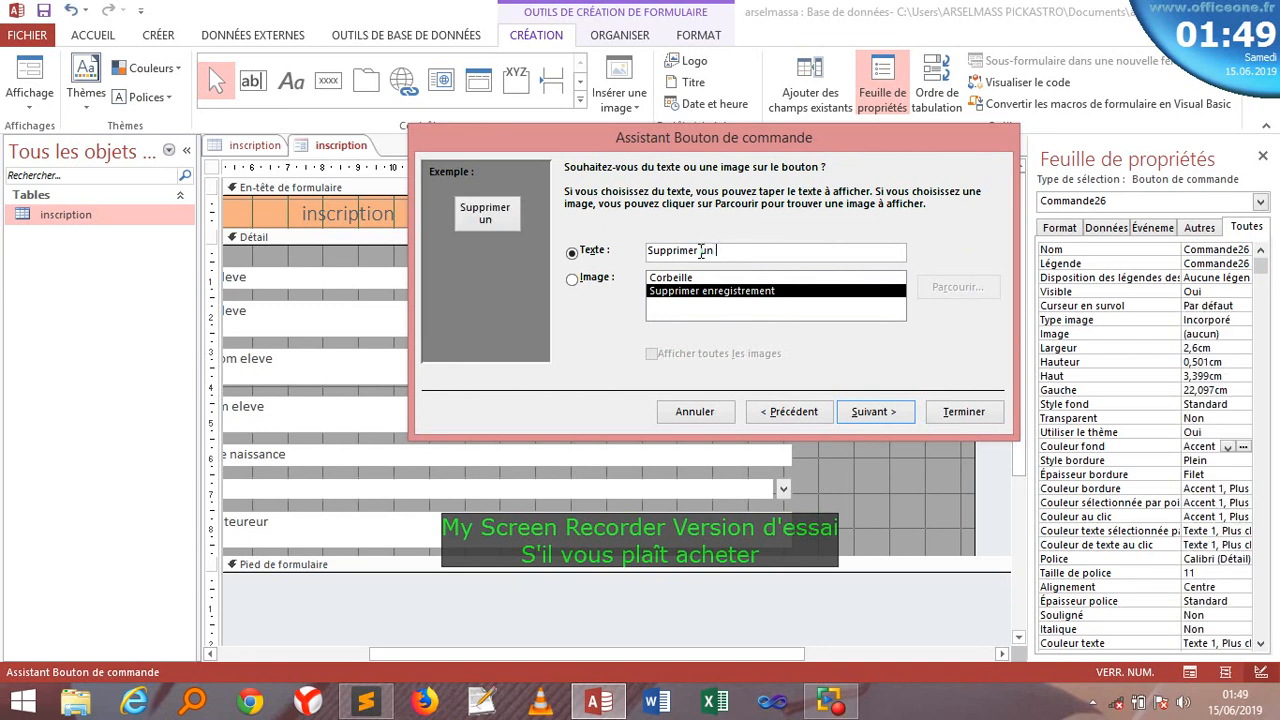
{"action": "type", "text": "eleve"}
{"action": "left_click", "coordinate": [947, 413]}
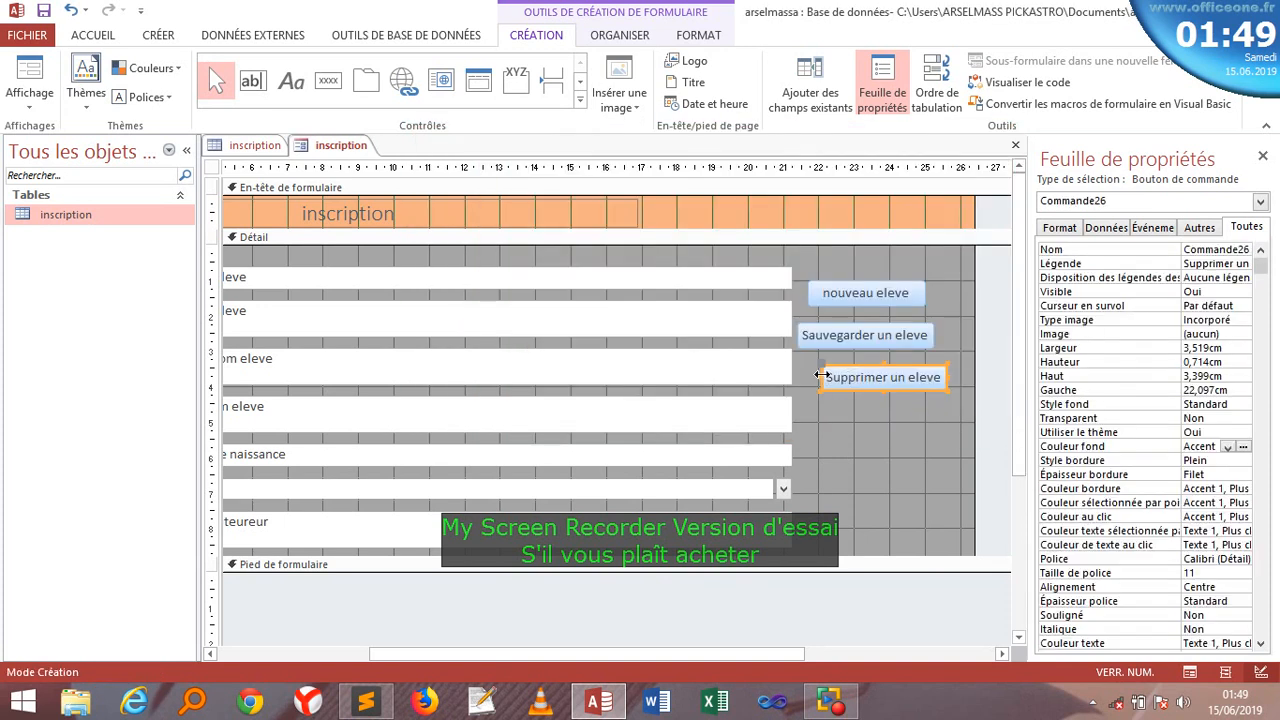
{"action": "left_click_drag", "start_coordinate": [822, 375], "coordinate": [806, 361]}
{"action": "left_click", "coordinate": [840, 478]}
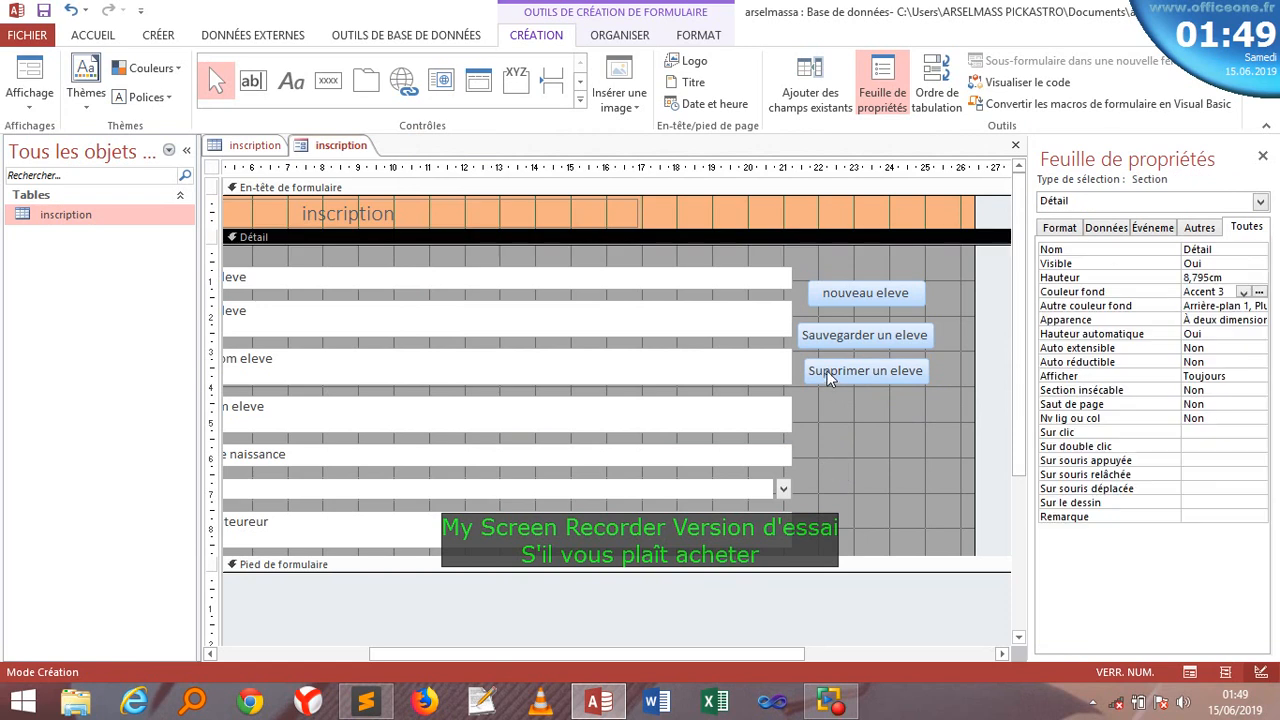
- Move Supprimer and Sauvegarder down, then place nouveau eleve just above Sauvegarder un eleve
{"action": "left_click", "coordinate": [826, 376]}
{"action": "left_click_drag", "start_coordinate": [806, 362], "coordinate": [806, 409]}
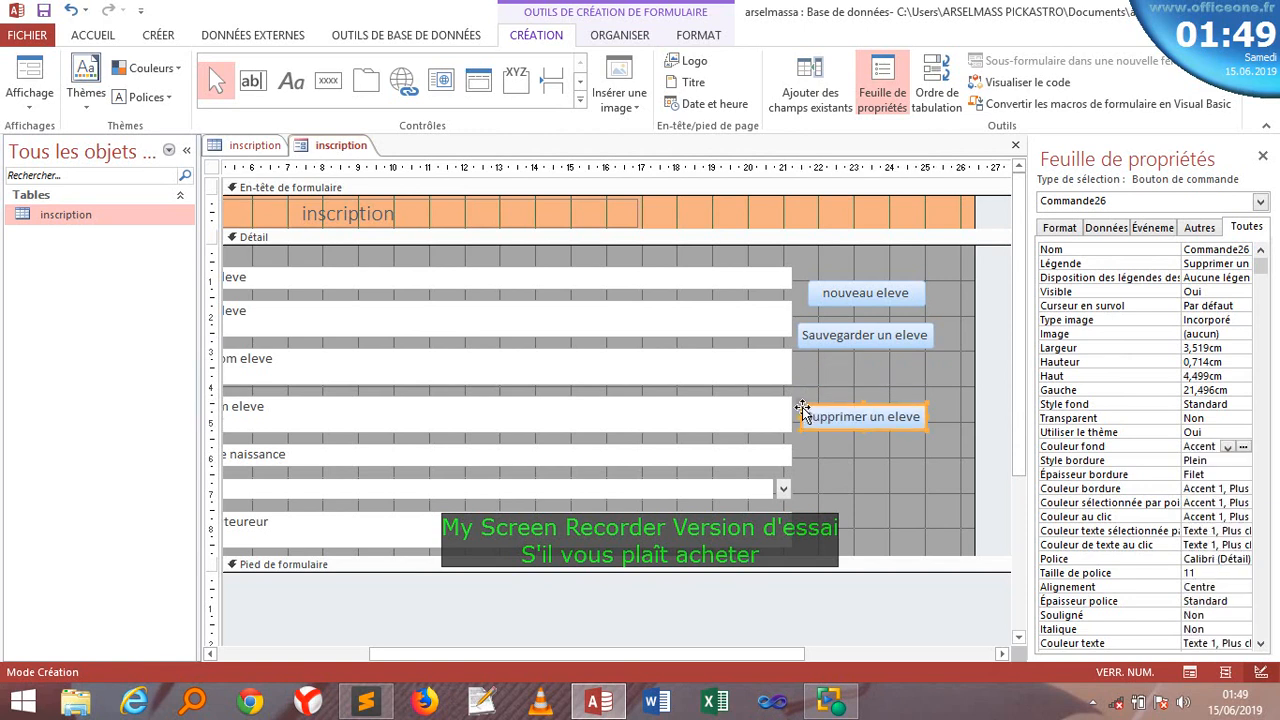
{"action": "left_click", "coordinate": [810, 341]}
{"action": "left_click_drag", "start_coordinate": [800, 331], "coordinate": [798, 376]}
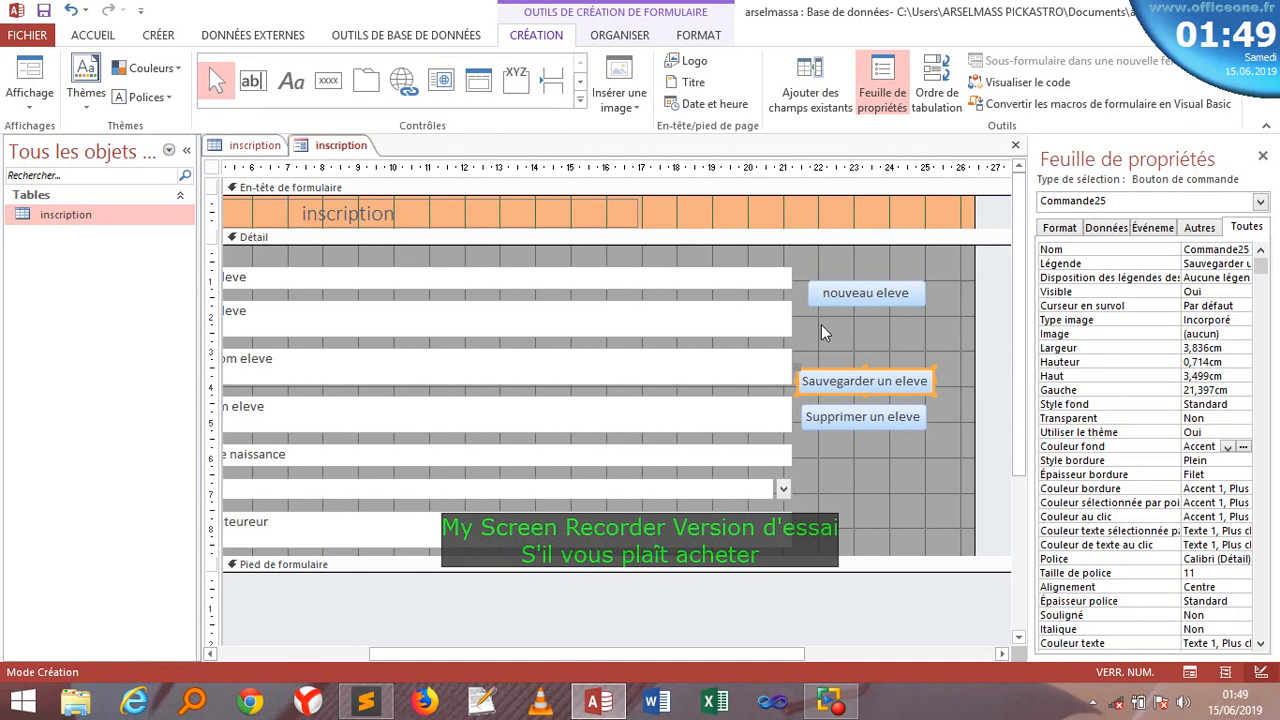
{"action": "left_click", "coordinate": [808, 291]}
{"action": "left_click_drag", "start_coordinate": [808, 291], "coordinate": [805, 285]}
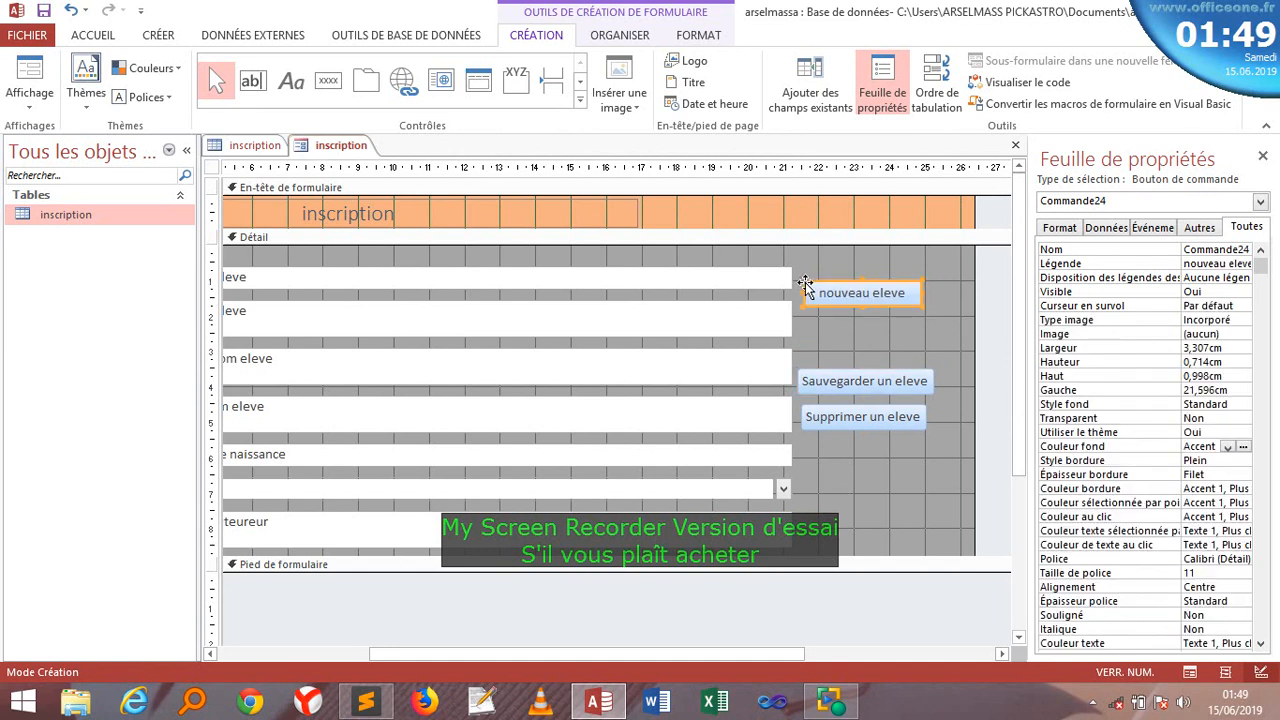
{"action": "left_click", "coordinate": [849, 348]}
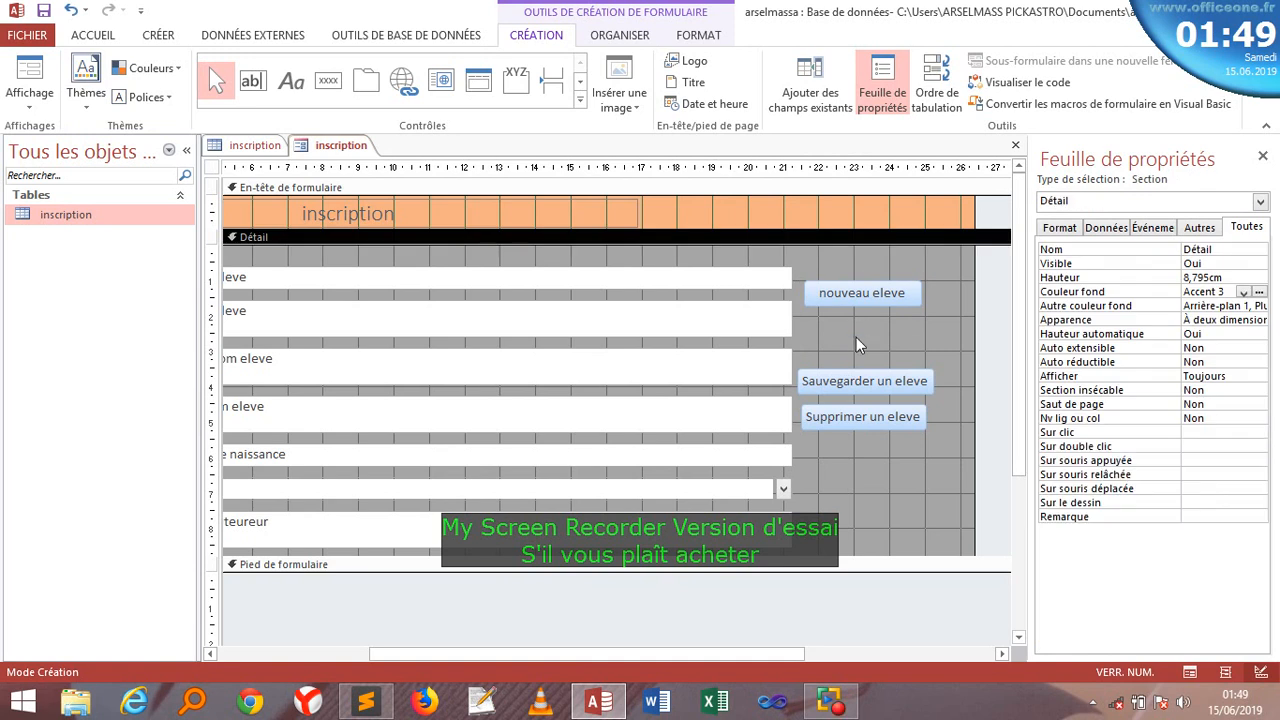
{"action": "left_click", "coordinate": [838, 300]}
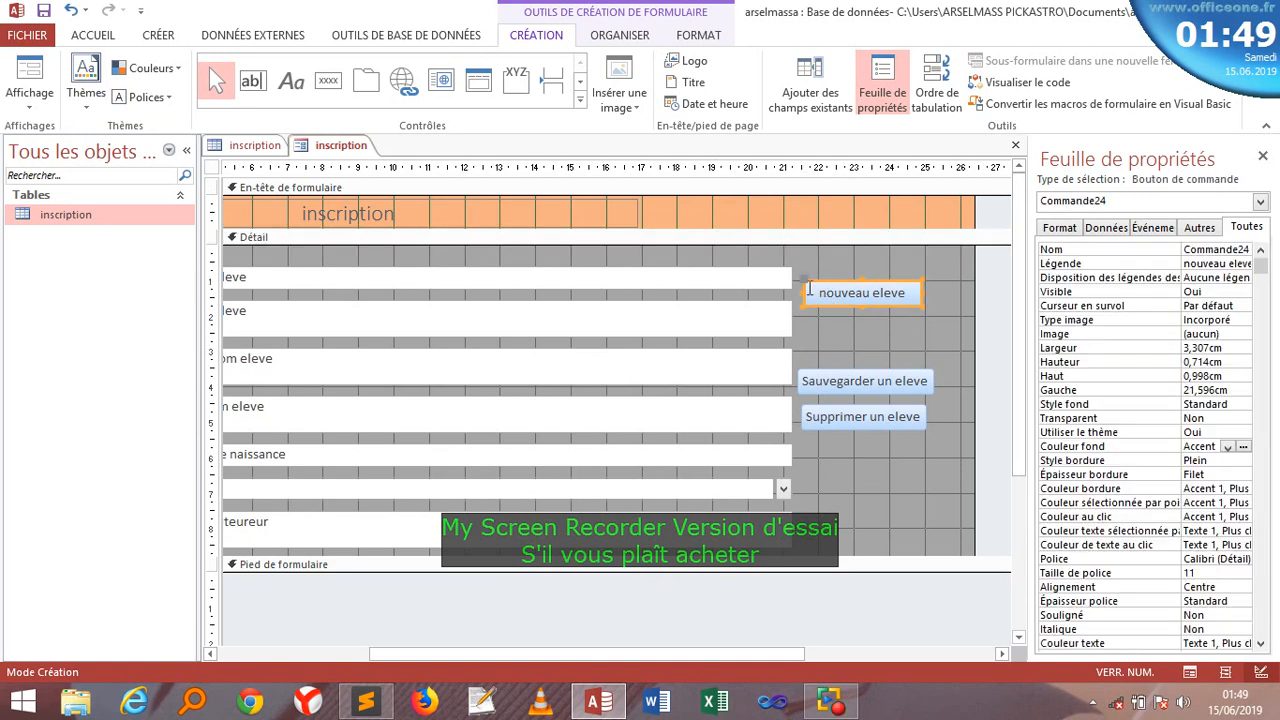
{"action": "left_click_drag", "start_coordinate": [804, 285], "coordinate": [805, 335]}
{"action": "left_click", "coordinate": [853, 478]}
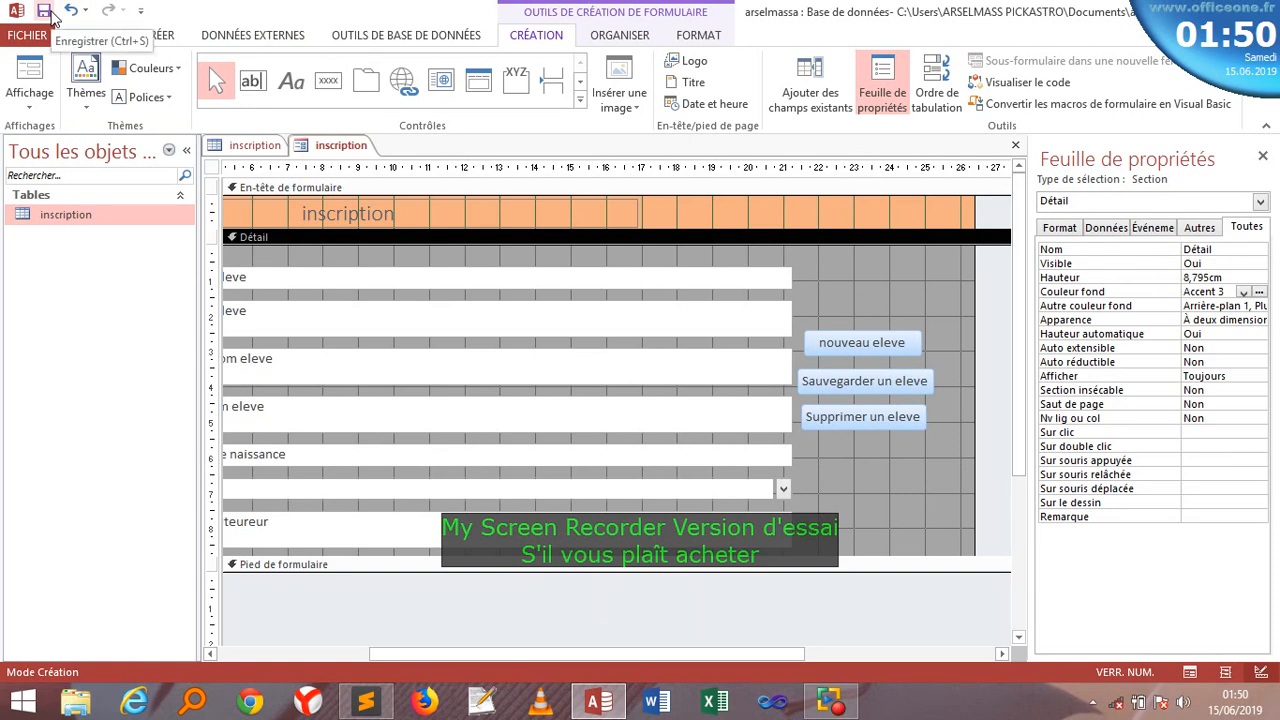
- Save the form as 'inscription' and open it in Form view from Formulaires
{"action": "left_click", "coordinate": [44, 11]}
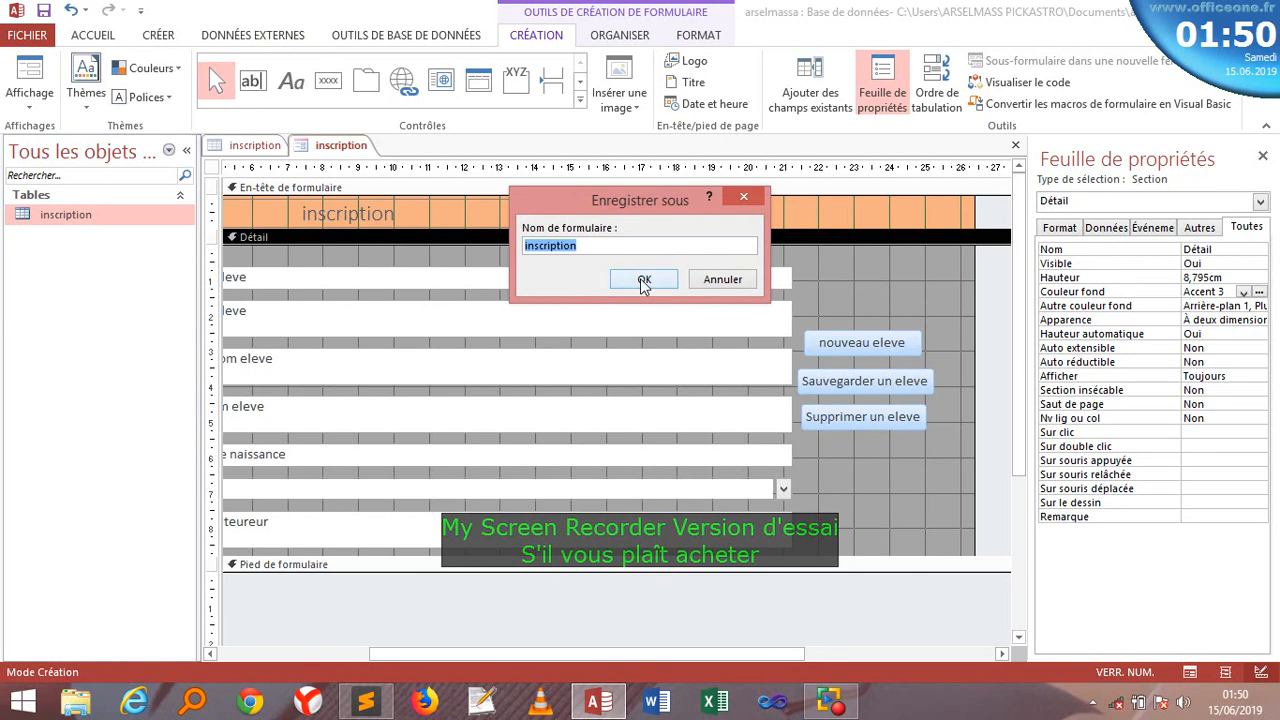
{"action": "left_click", "coordinate": [644, 281]}
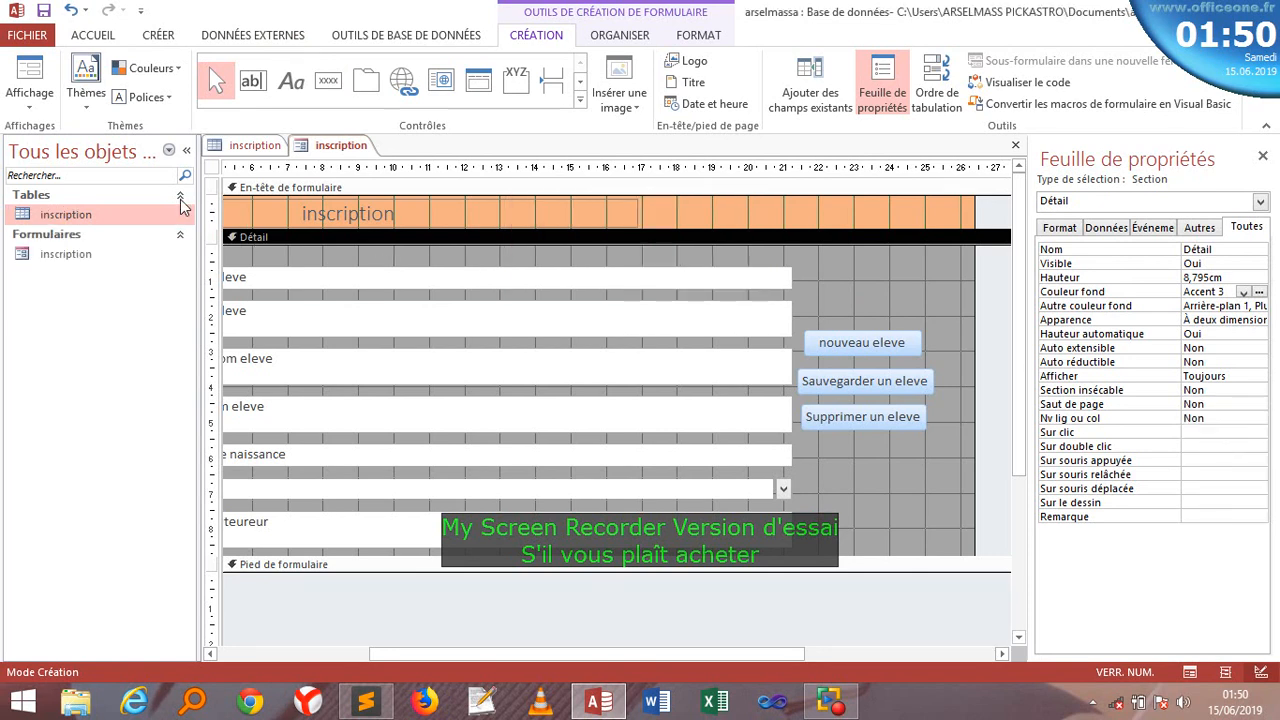
{"action": "double_click", "coordinate": [74, 256]}
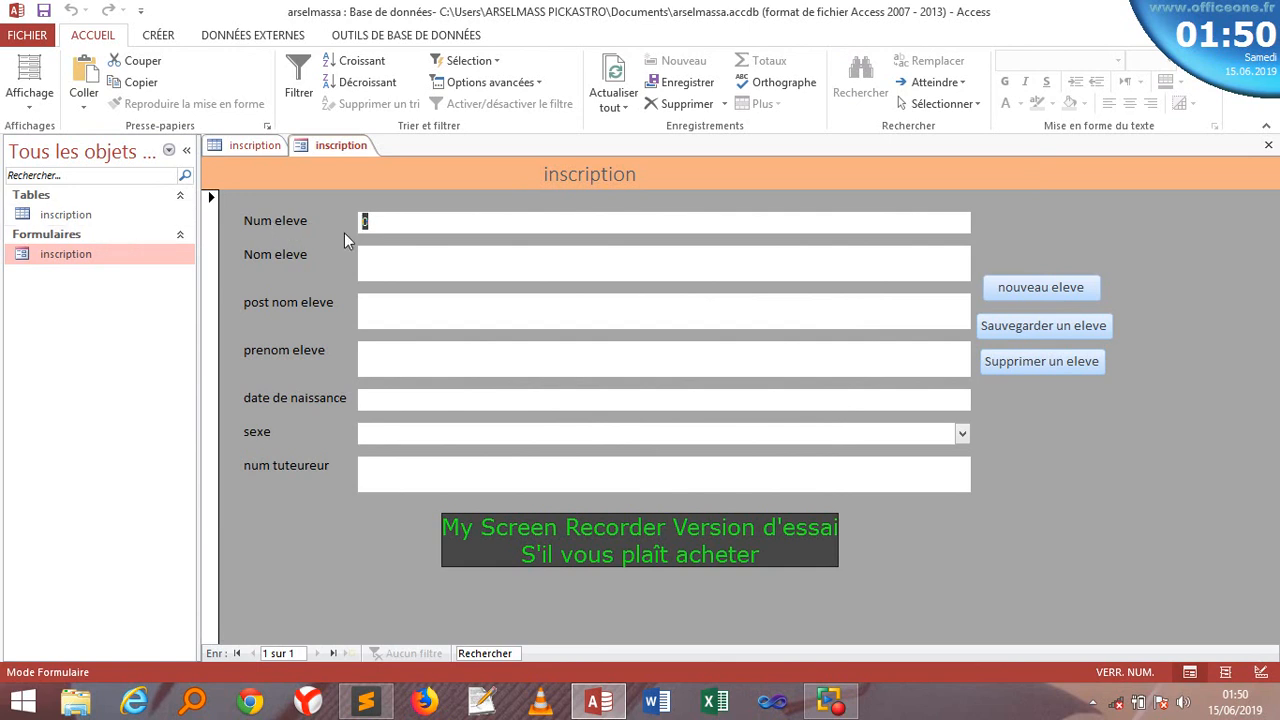
- Enter the student's last name and first name in the form
{"action": "left_click", "coordinate": [381, 220]}
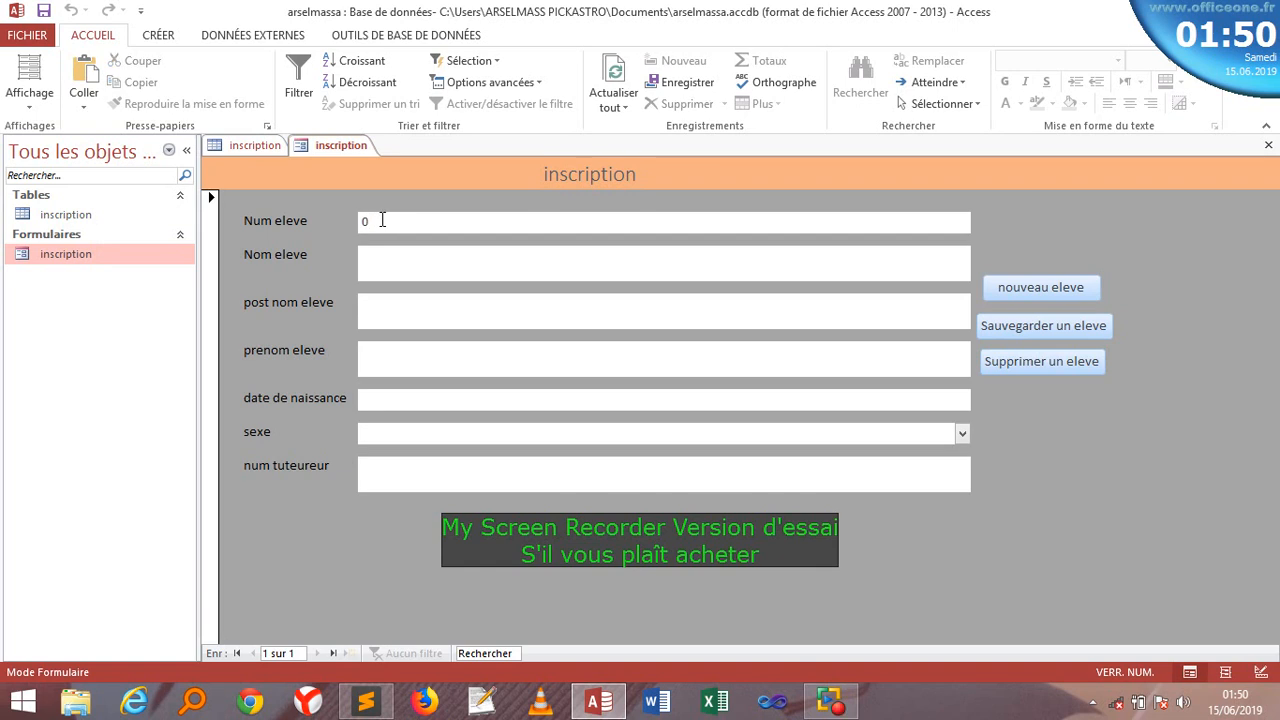
{"action": "key", "text": "BackSpace"}
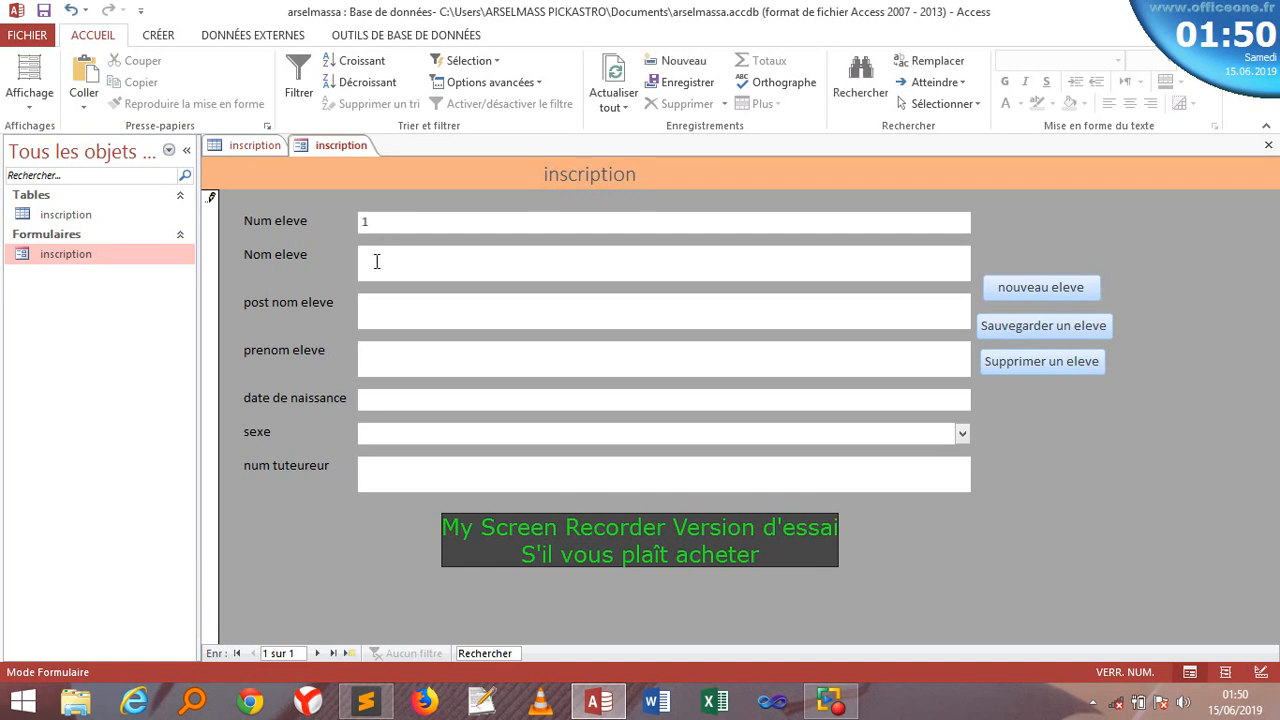
{"action": "left_click", "coordinate": [383, 365]}
- Set the birth date to 15/06/2019 and the sexe to M
{"action": "left_click", "coordinate": [382, 400]}
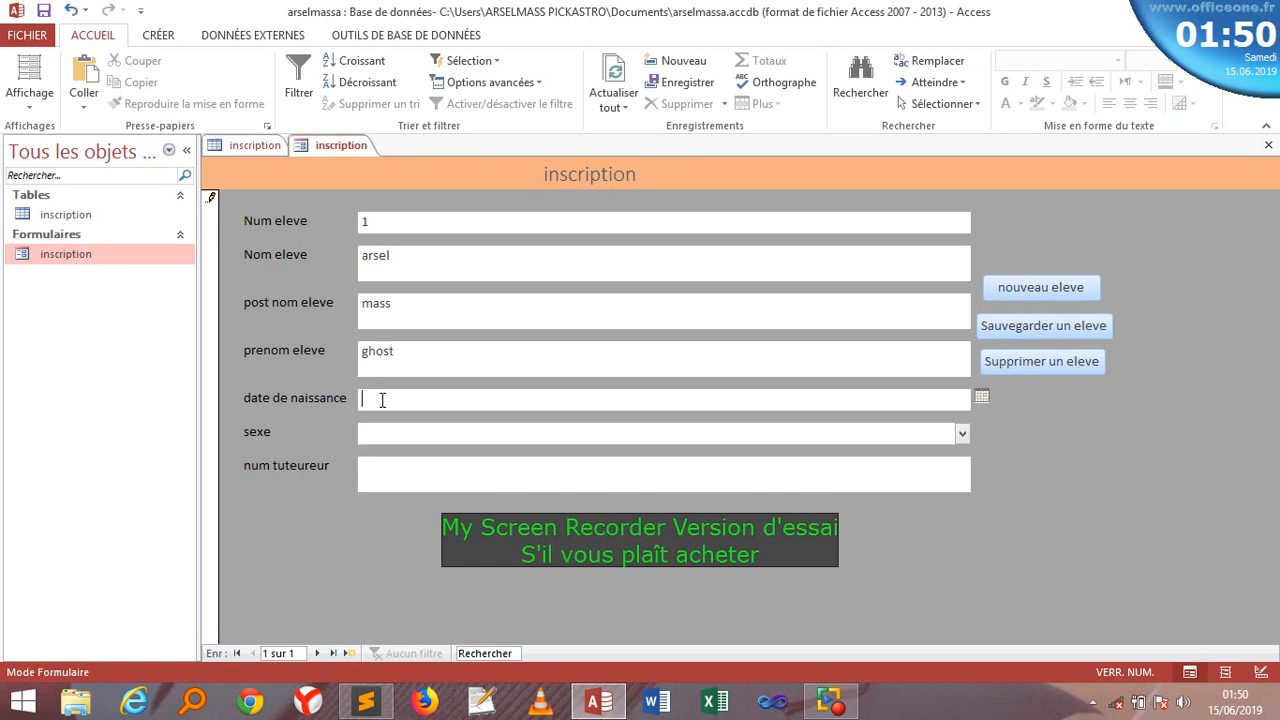
{"action": "left_click", "coordinate": [983, 396]}
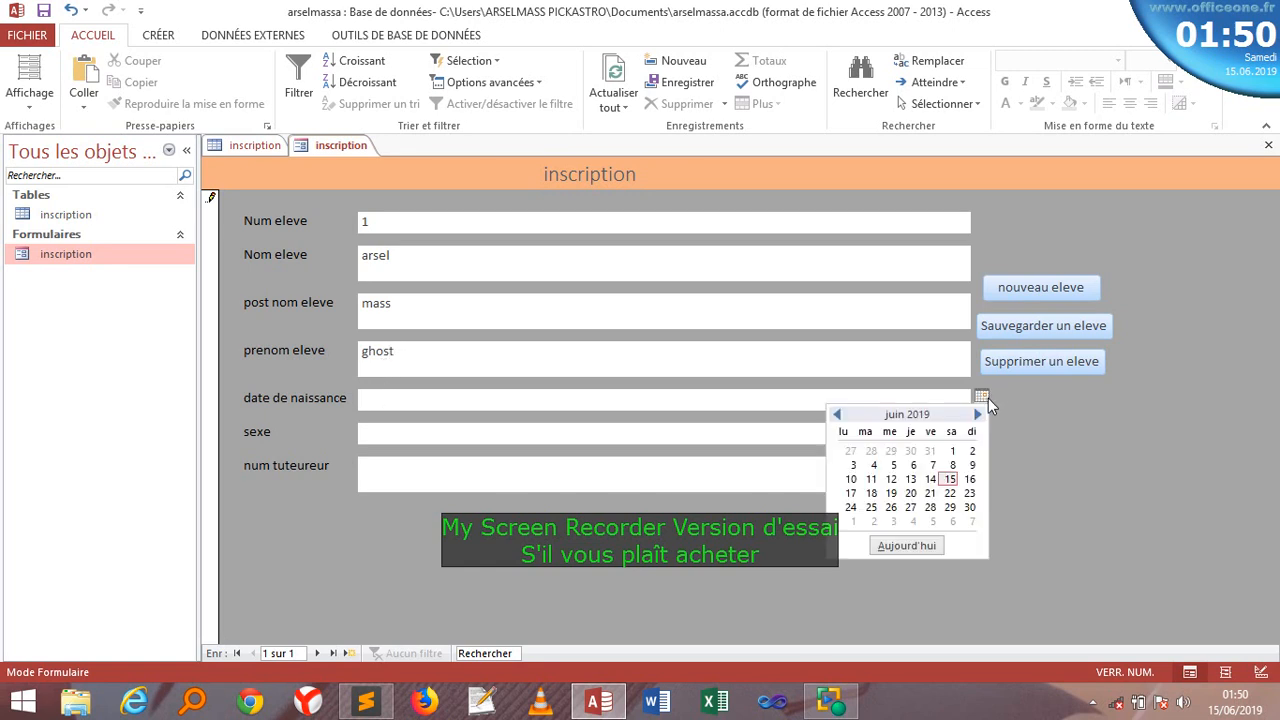
{"action": "left_click", "coordinate": [898, 545]}
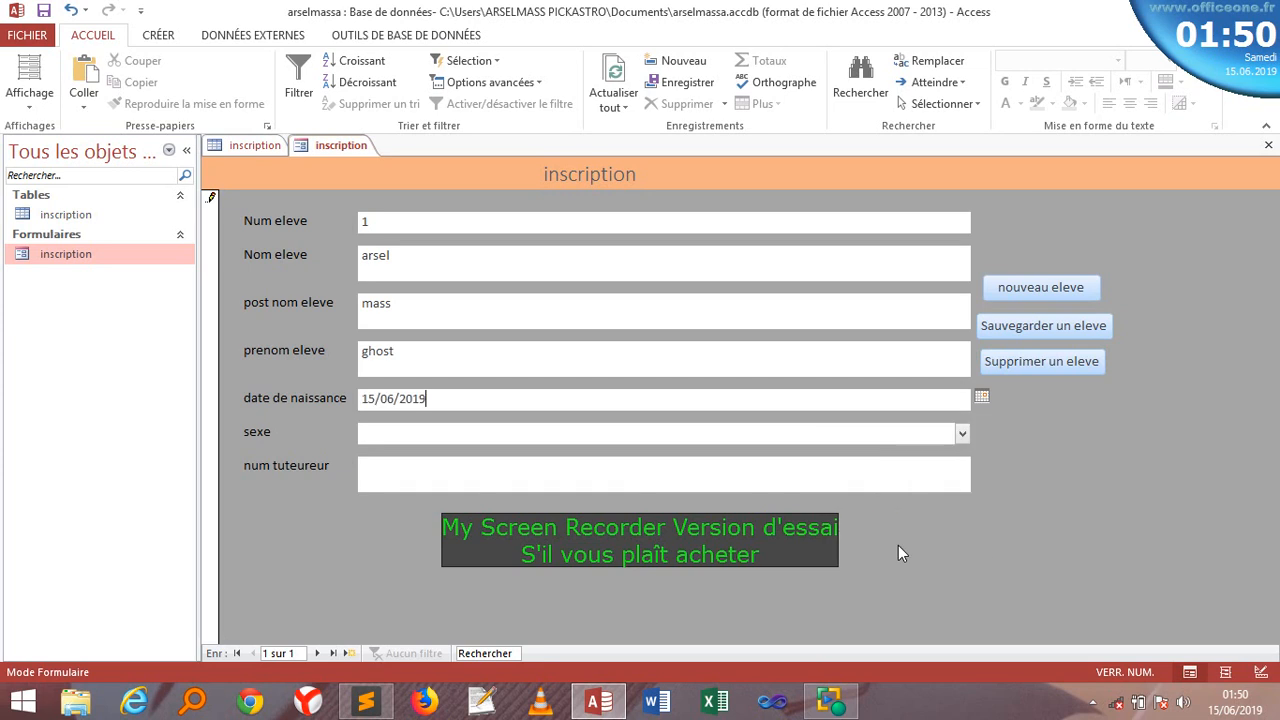
{"action": "left_click", "coordinate": [498, 432]}
{"action": "left_click", "coordinate": [962, 433]}
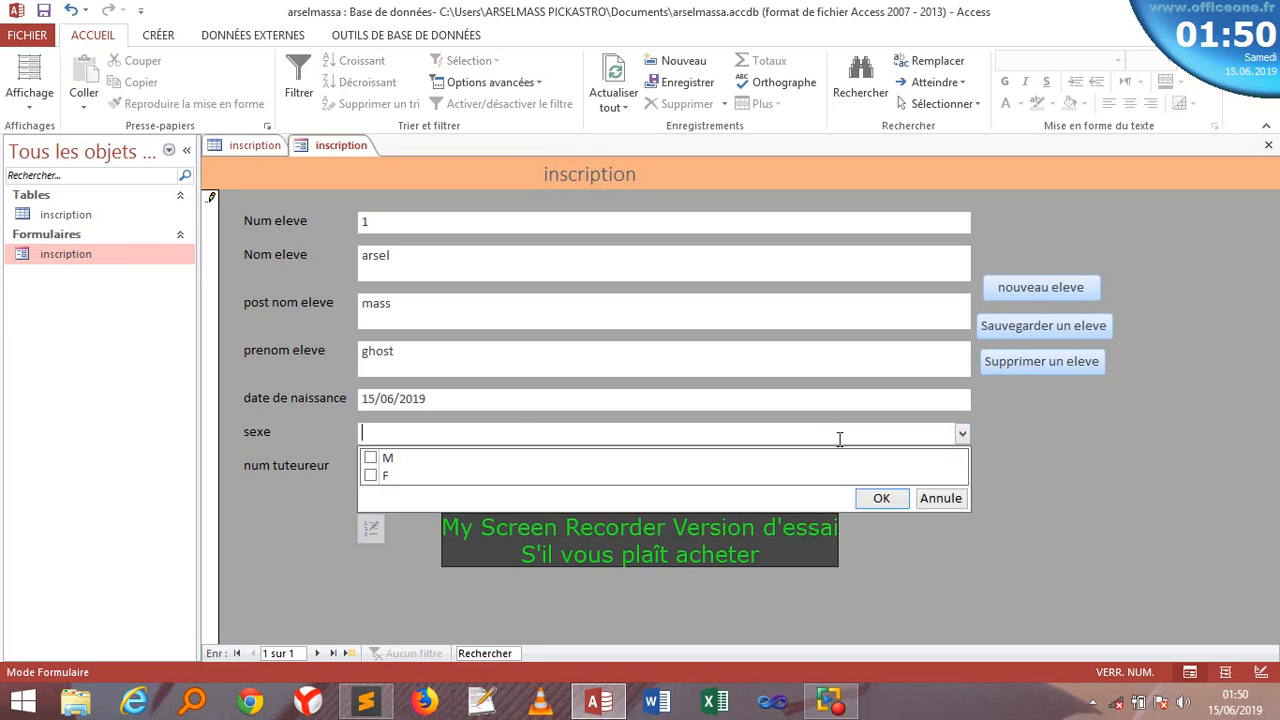
{"action": "left_click", "coordinate": [370, 458]}
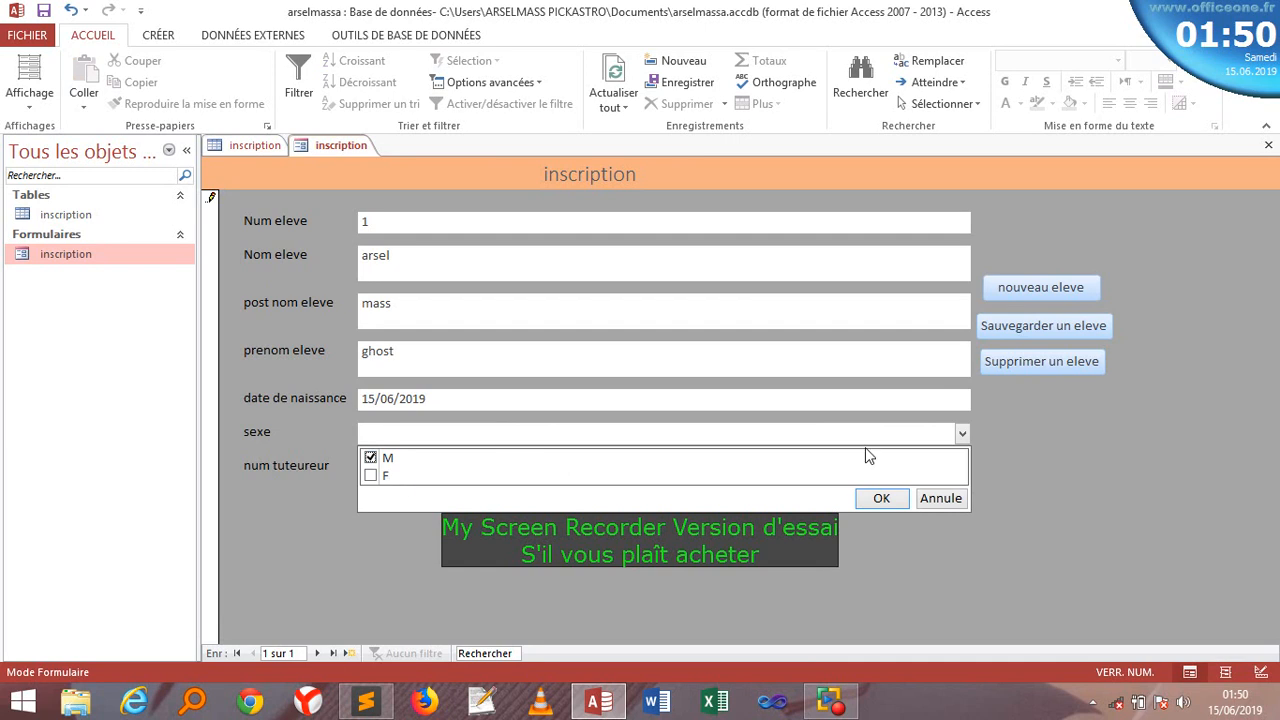
{"action": "left_click", "coordinate": [881, 498]}
- Enter the tutor's phone number and save the record with Sauvegarder un eleve
{"action": "left_click", "coordinate": [557, 491]}
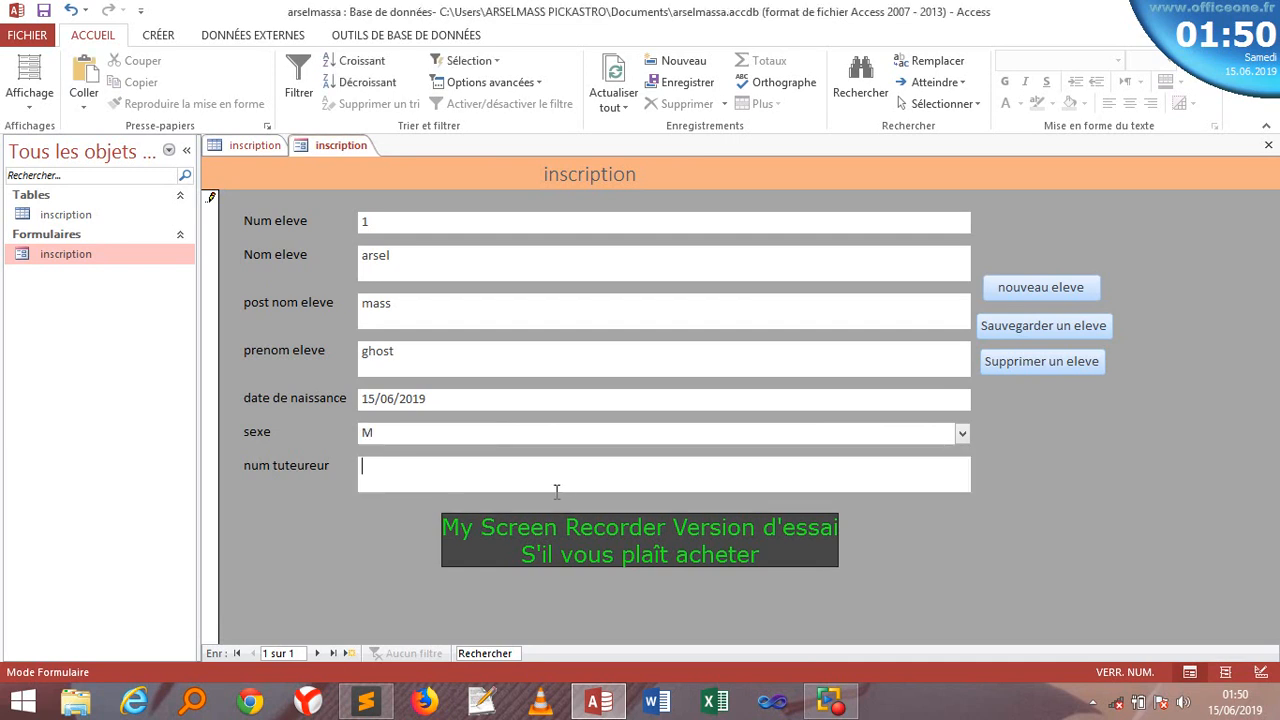
{"action": "left_click", "coordinate": [1010, 332]}
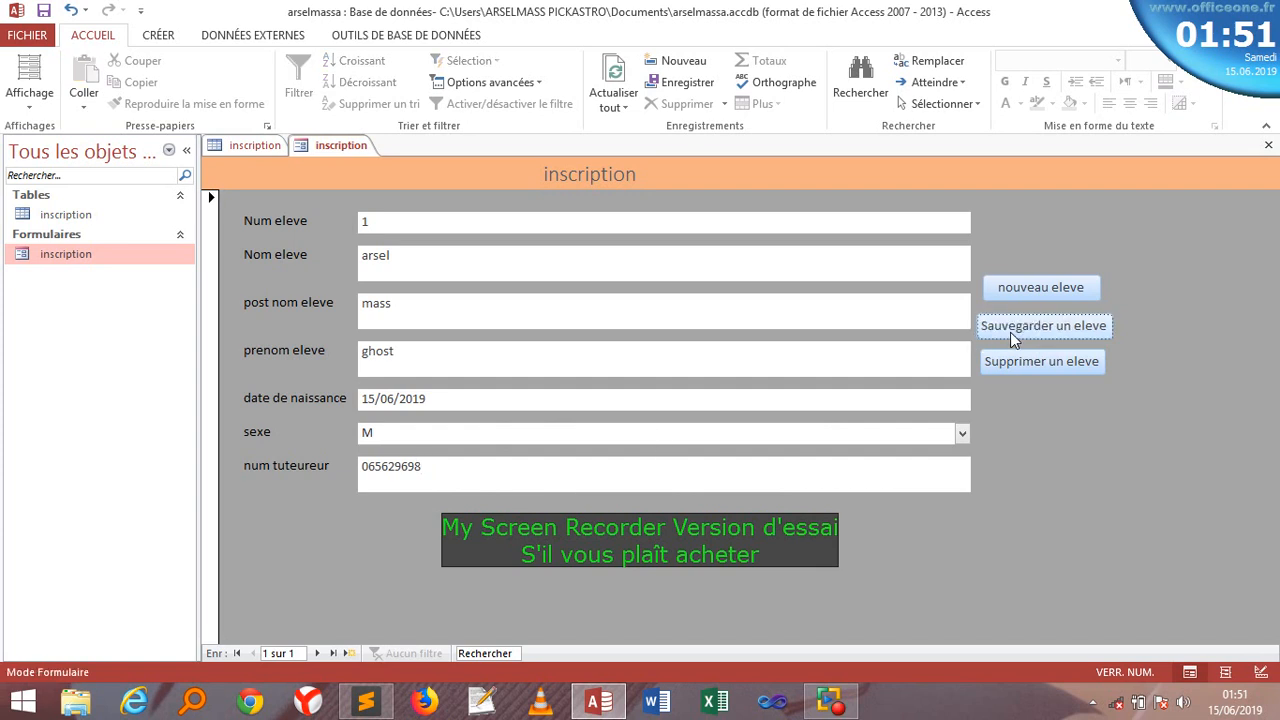
- Start a blank second record with nouveau eleve and close the inscription table
{"action": "left_click", "coordinate": [1037, 287]}
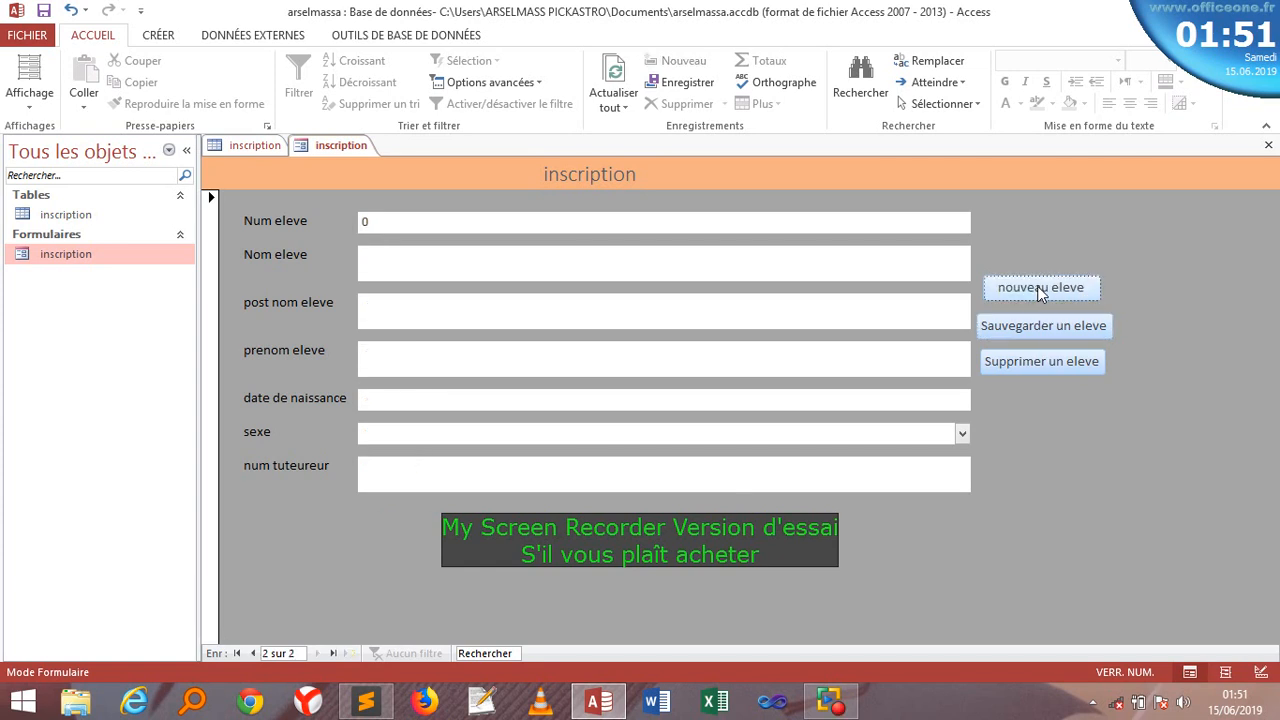
{"action": "right_click", "coordinate": [237, 150]}
{"action": "left_click", "coordinate": [281, 176]}
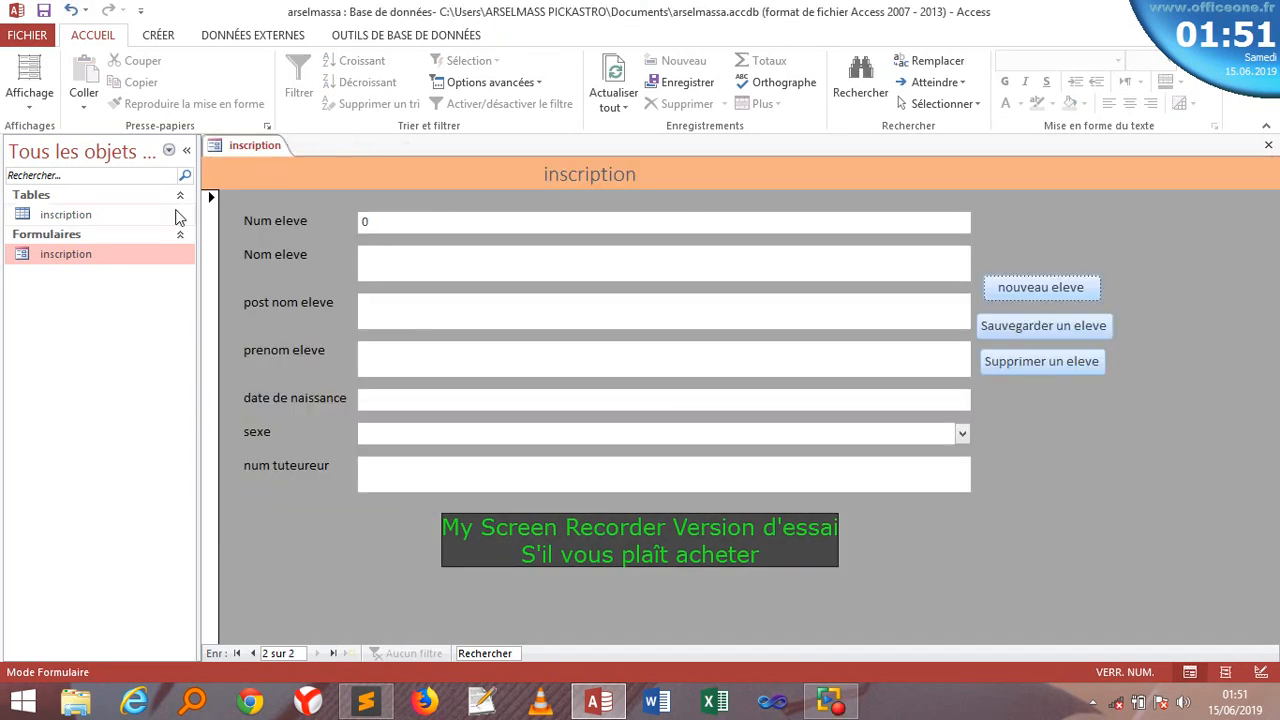
- Reopen the inscription table to verify the saved student, reopen the form, then switch to the recorder
{"action": "double_click", "coordinate": [72, 216]}
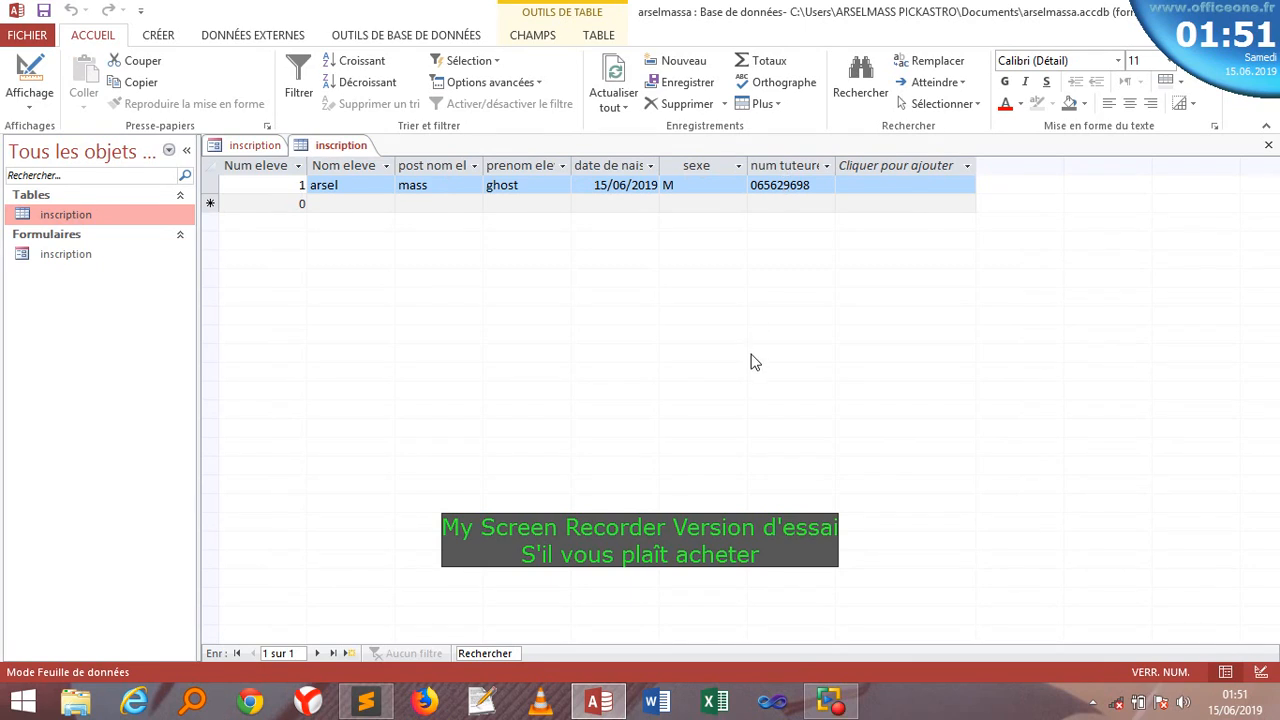
{"action": "double_click", "coordinate": [50, 253]}
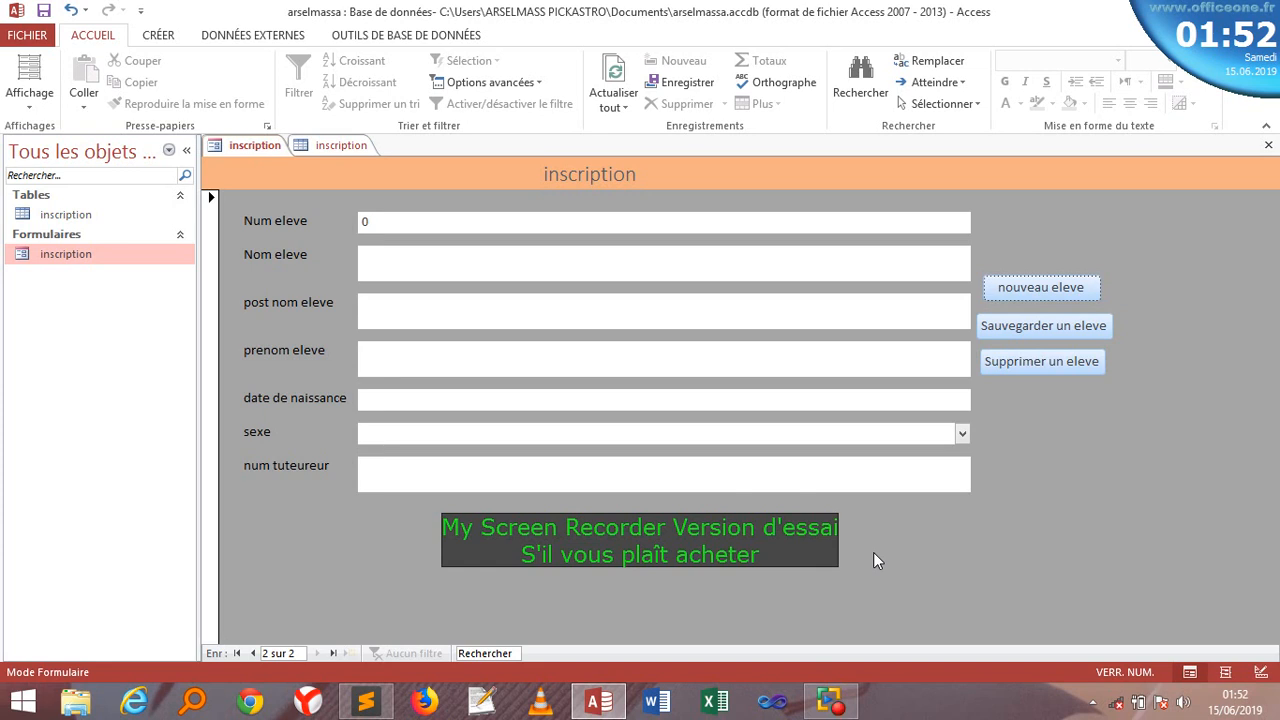
{"action": "left_click", "coordinate": [829, 700]}
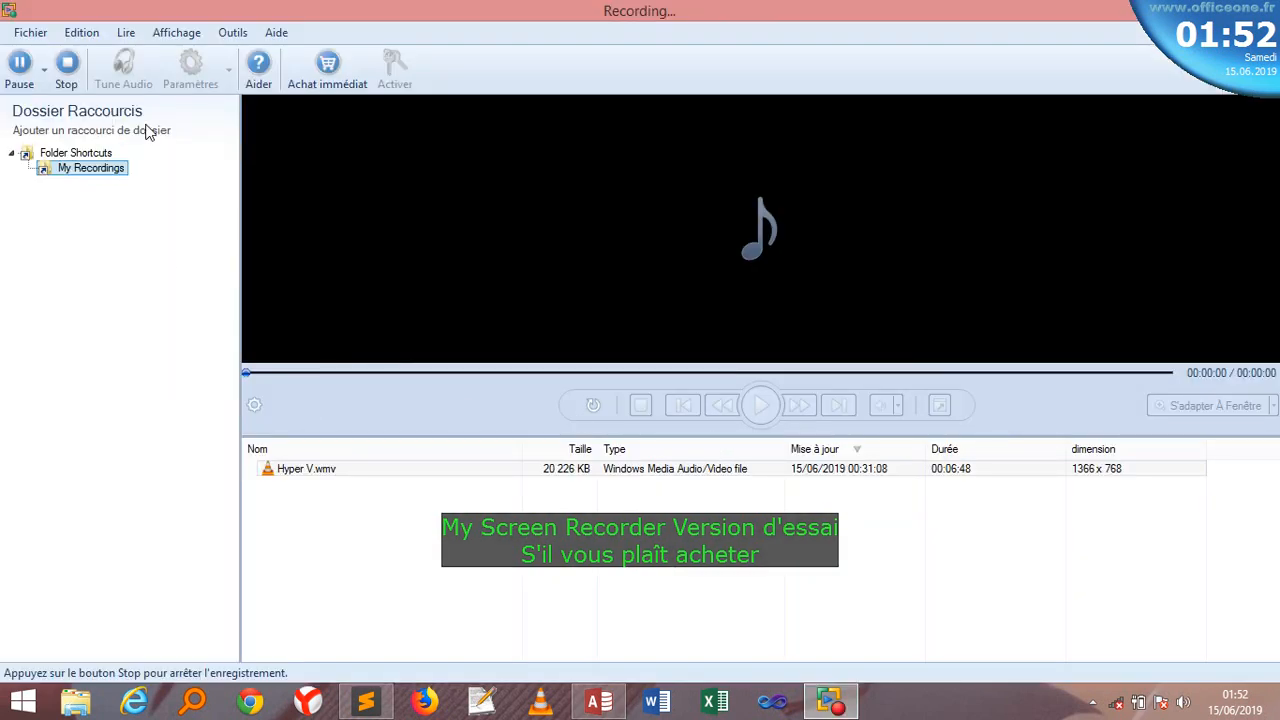